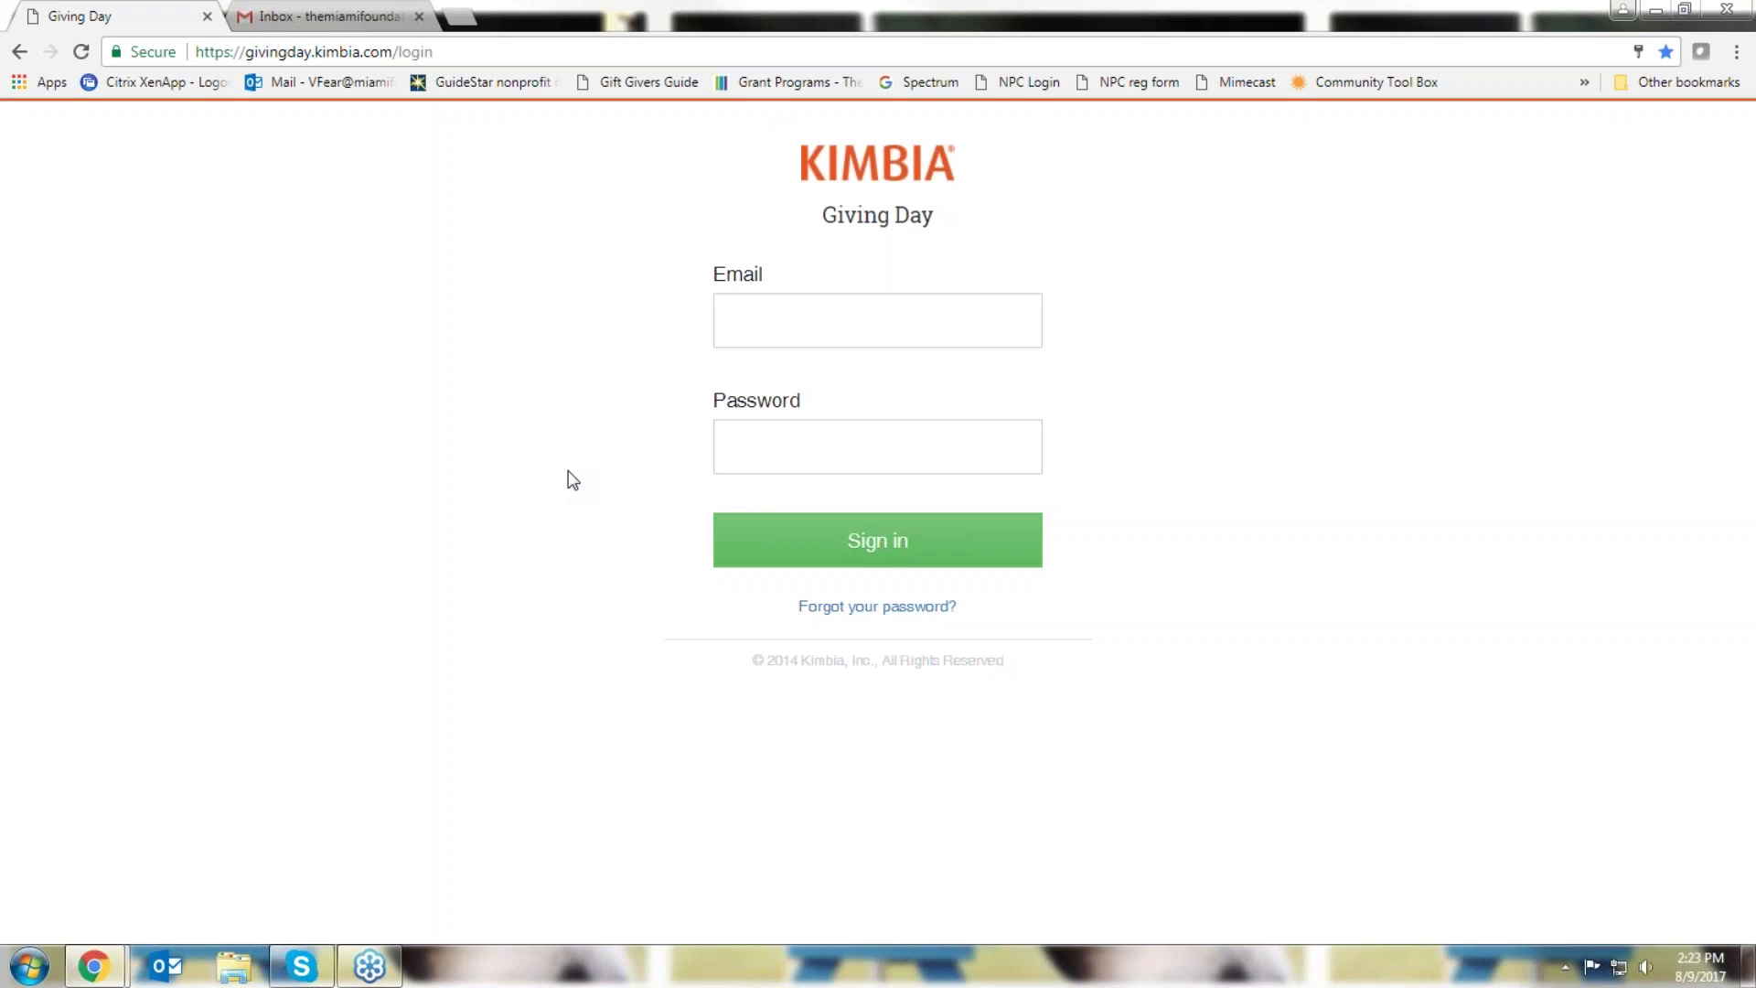
# Log in to Kimbia Giving Day with the foundation's Gmail address and account password
pyautogui.click(756, 311)
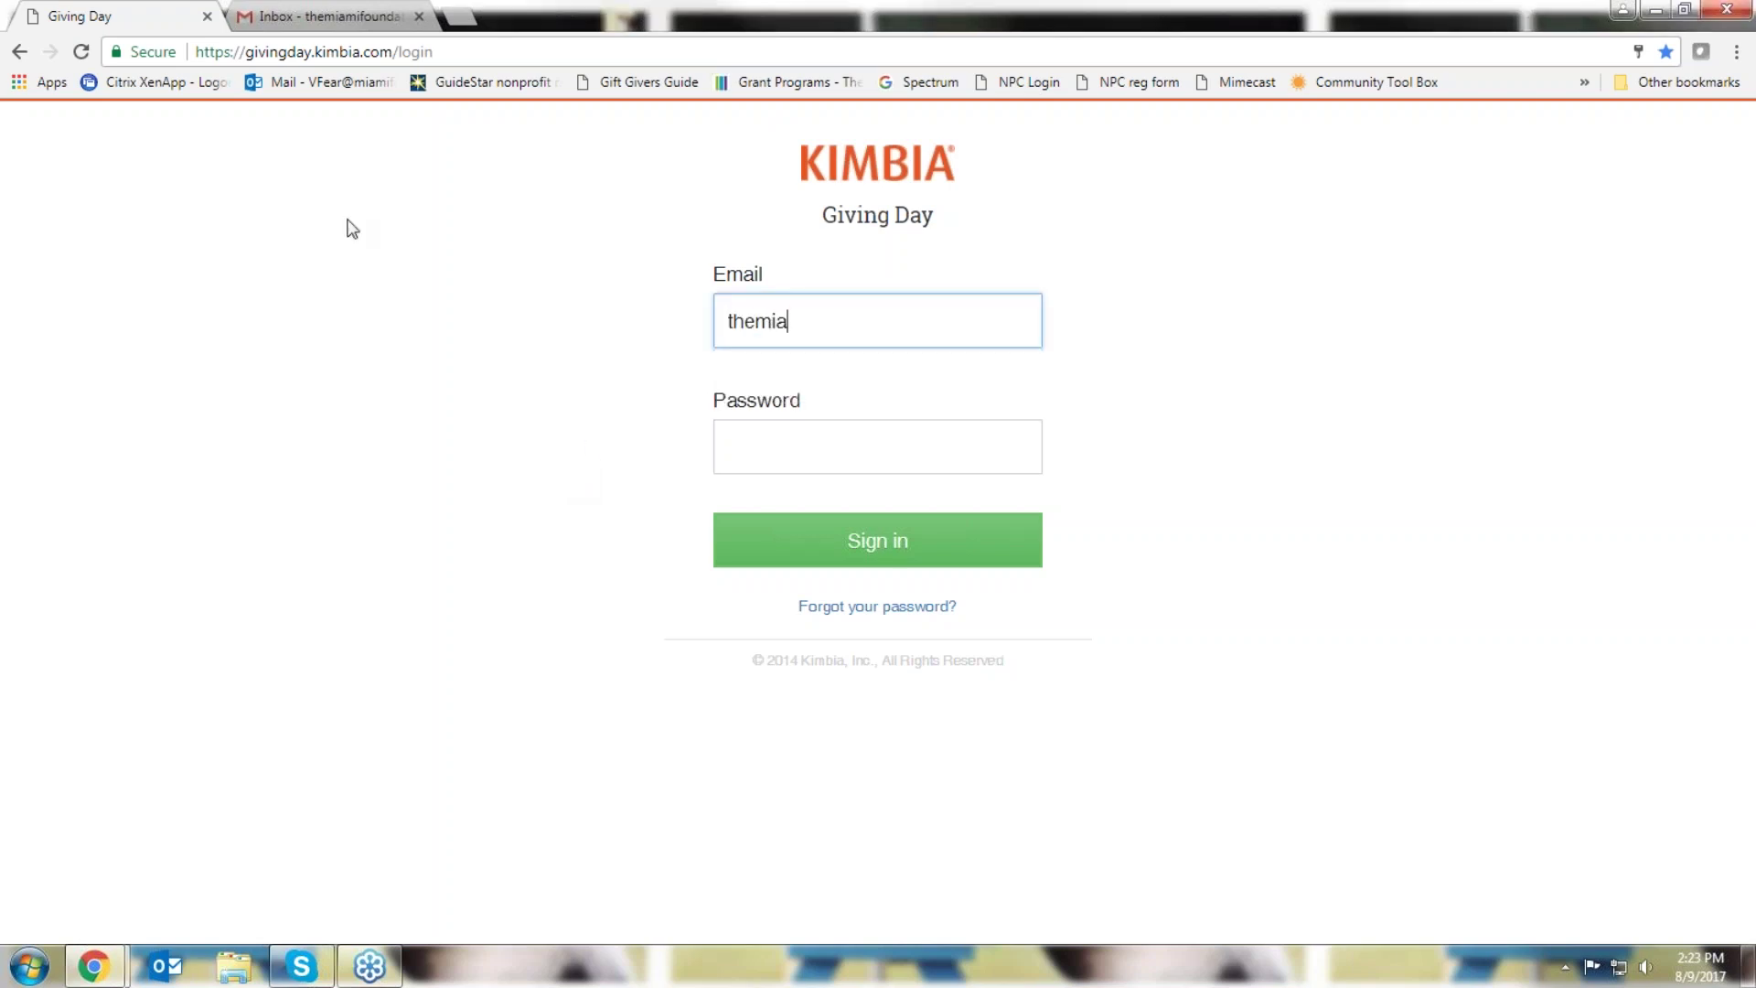
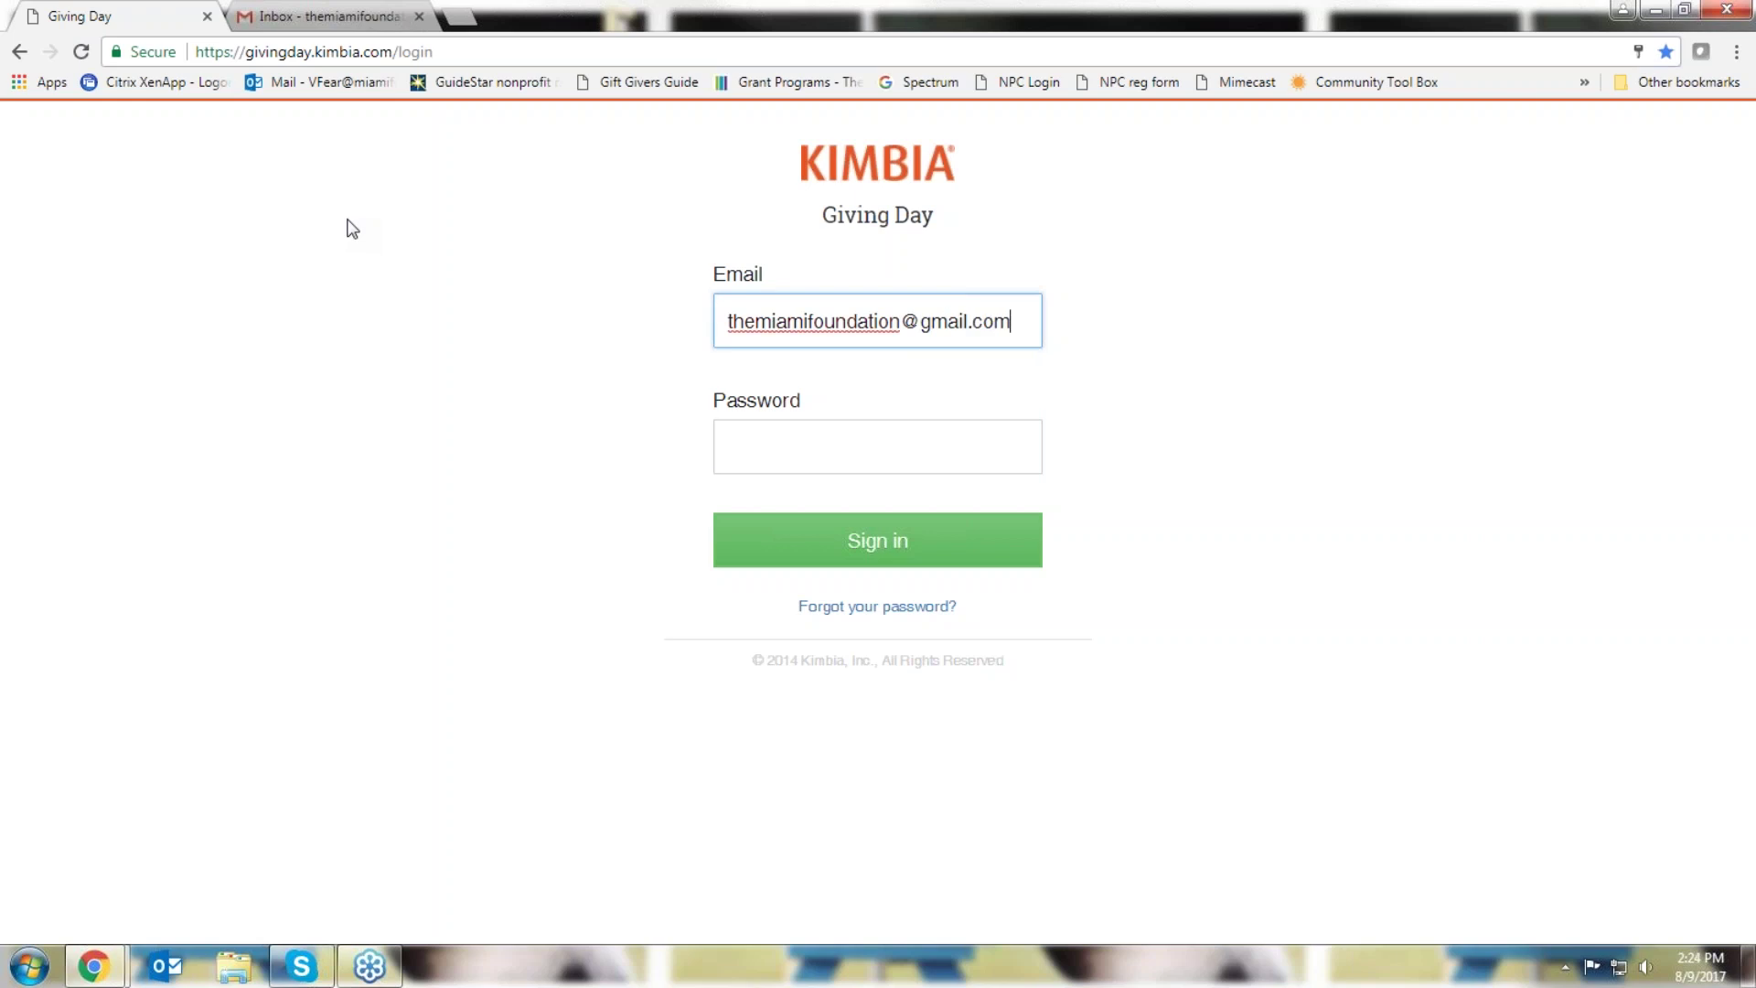
pyautogui.press('Tab')
pyautogui.write('********')
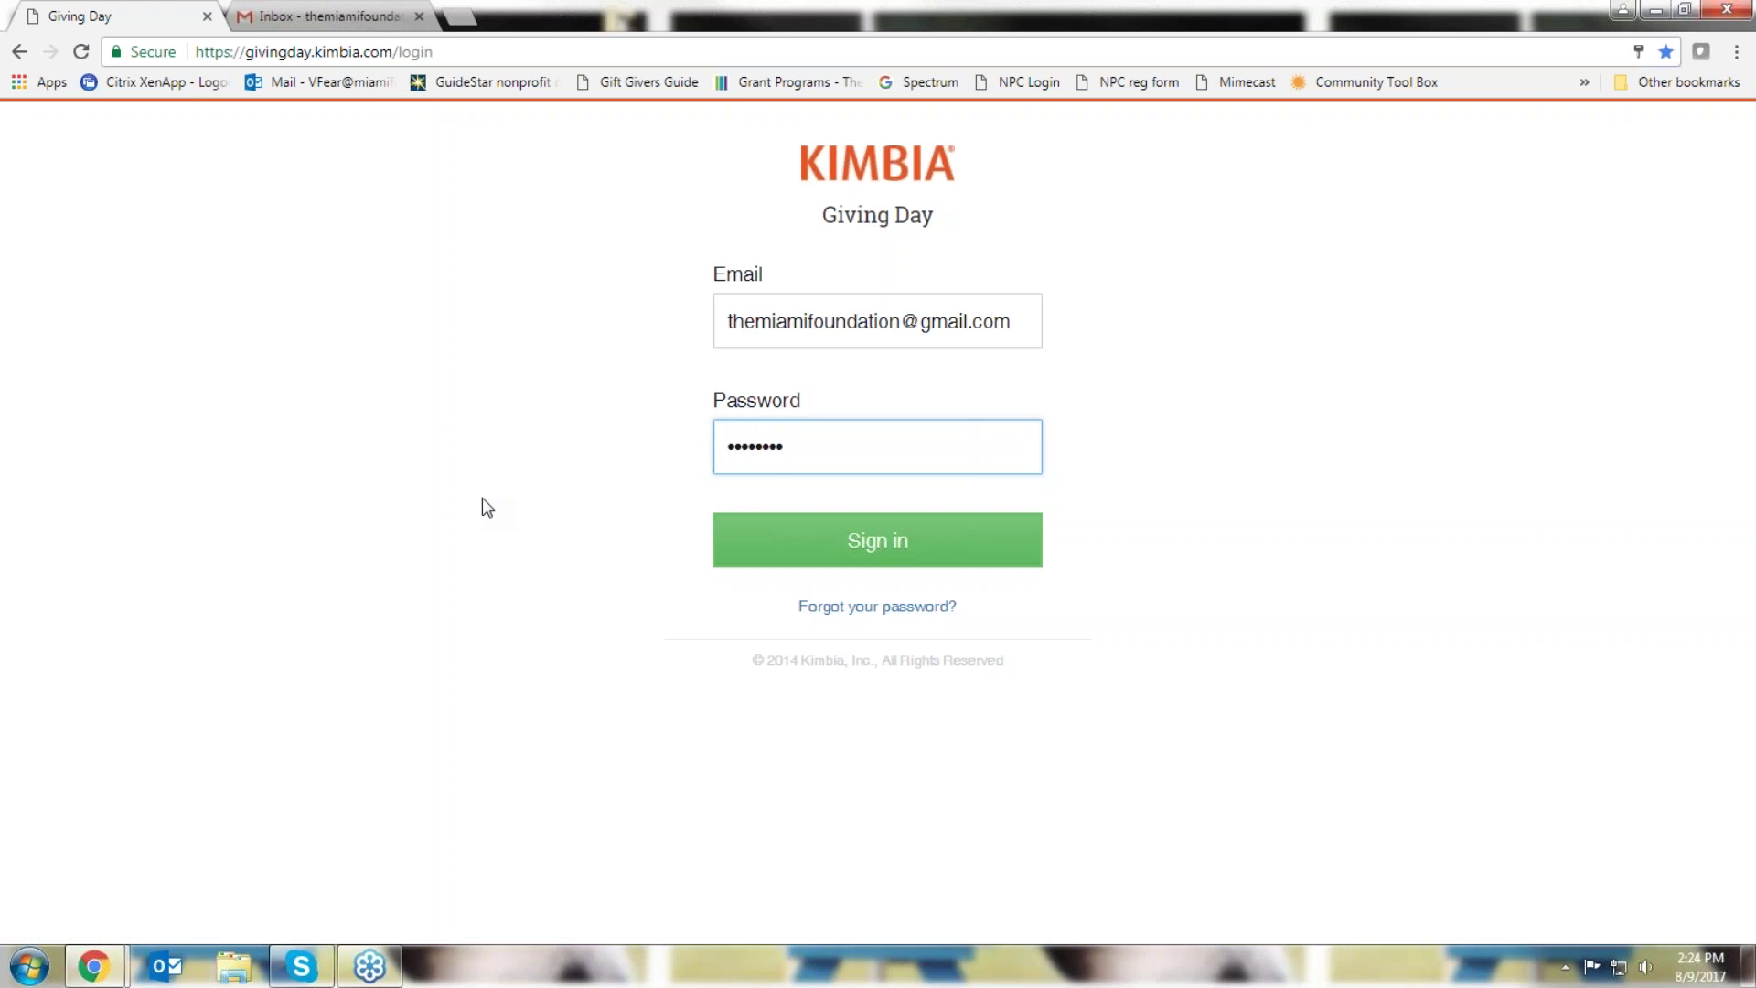
pyautogui.press('Return')
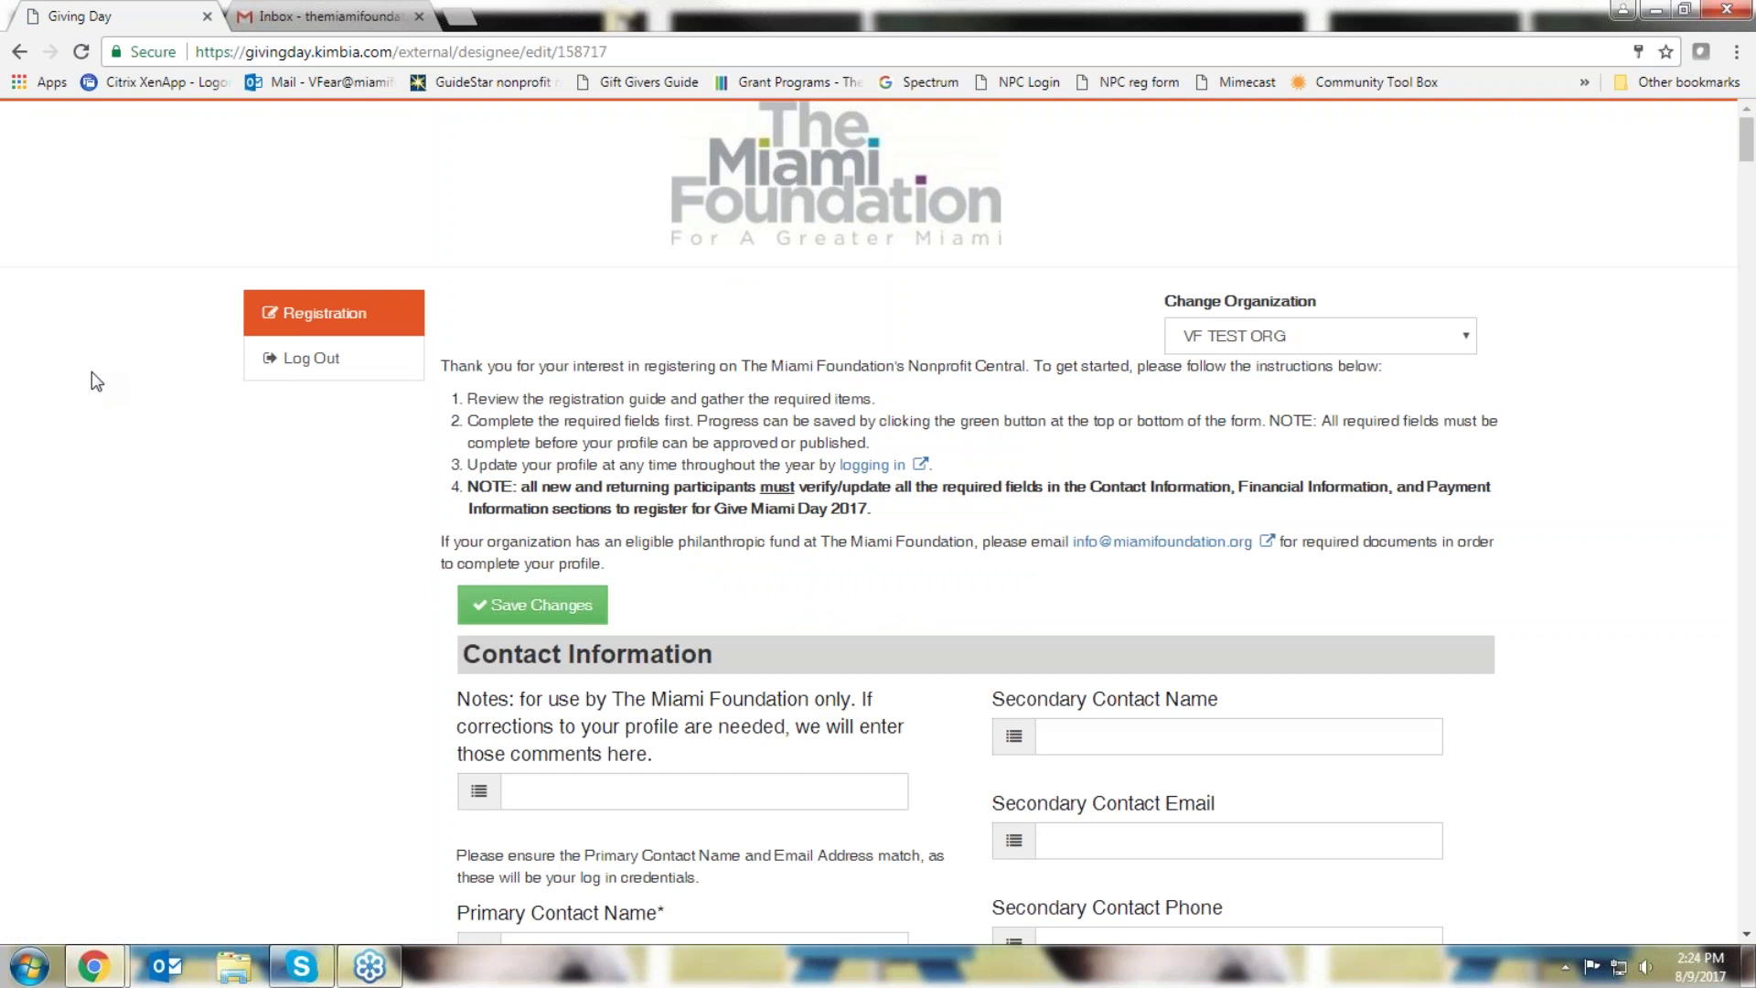
# Scroll past Contact Information to the Financial Information uploads showing Year Incorporated 1967 and budget 500000
pyautogui.scroll(-7, 91, 371)
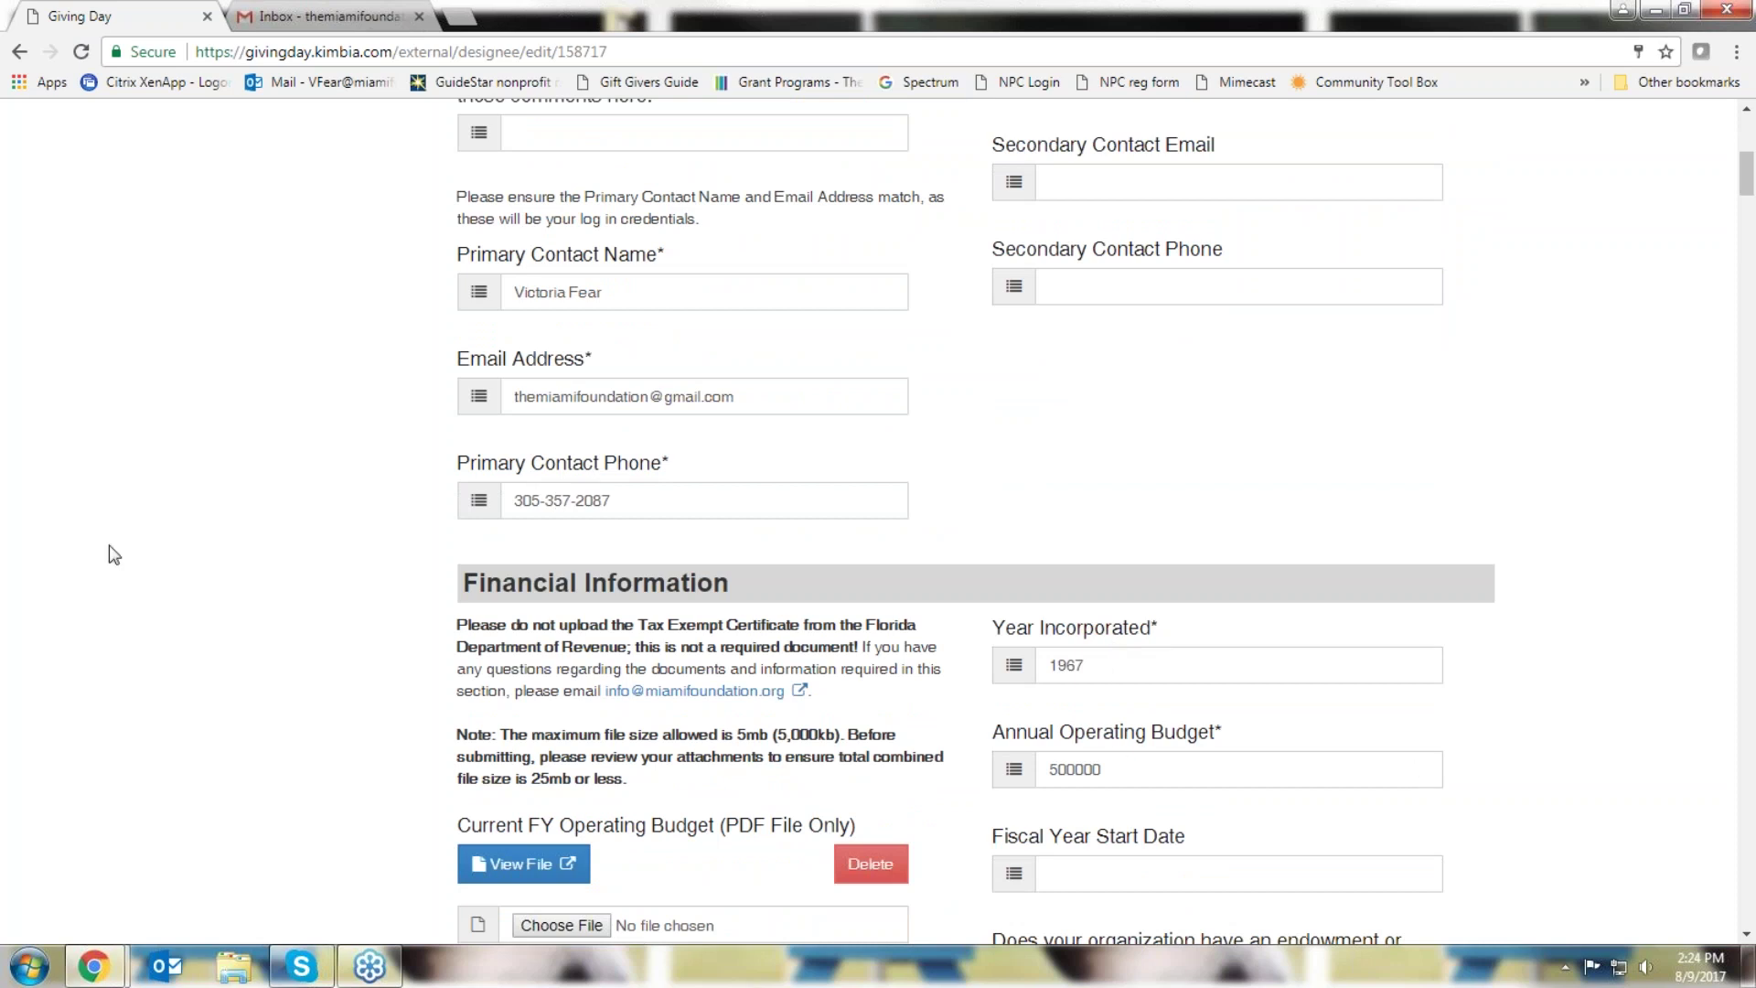
pyautogui.scroll(-1, 199, 547)
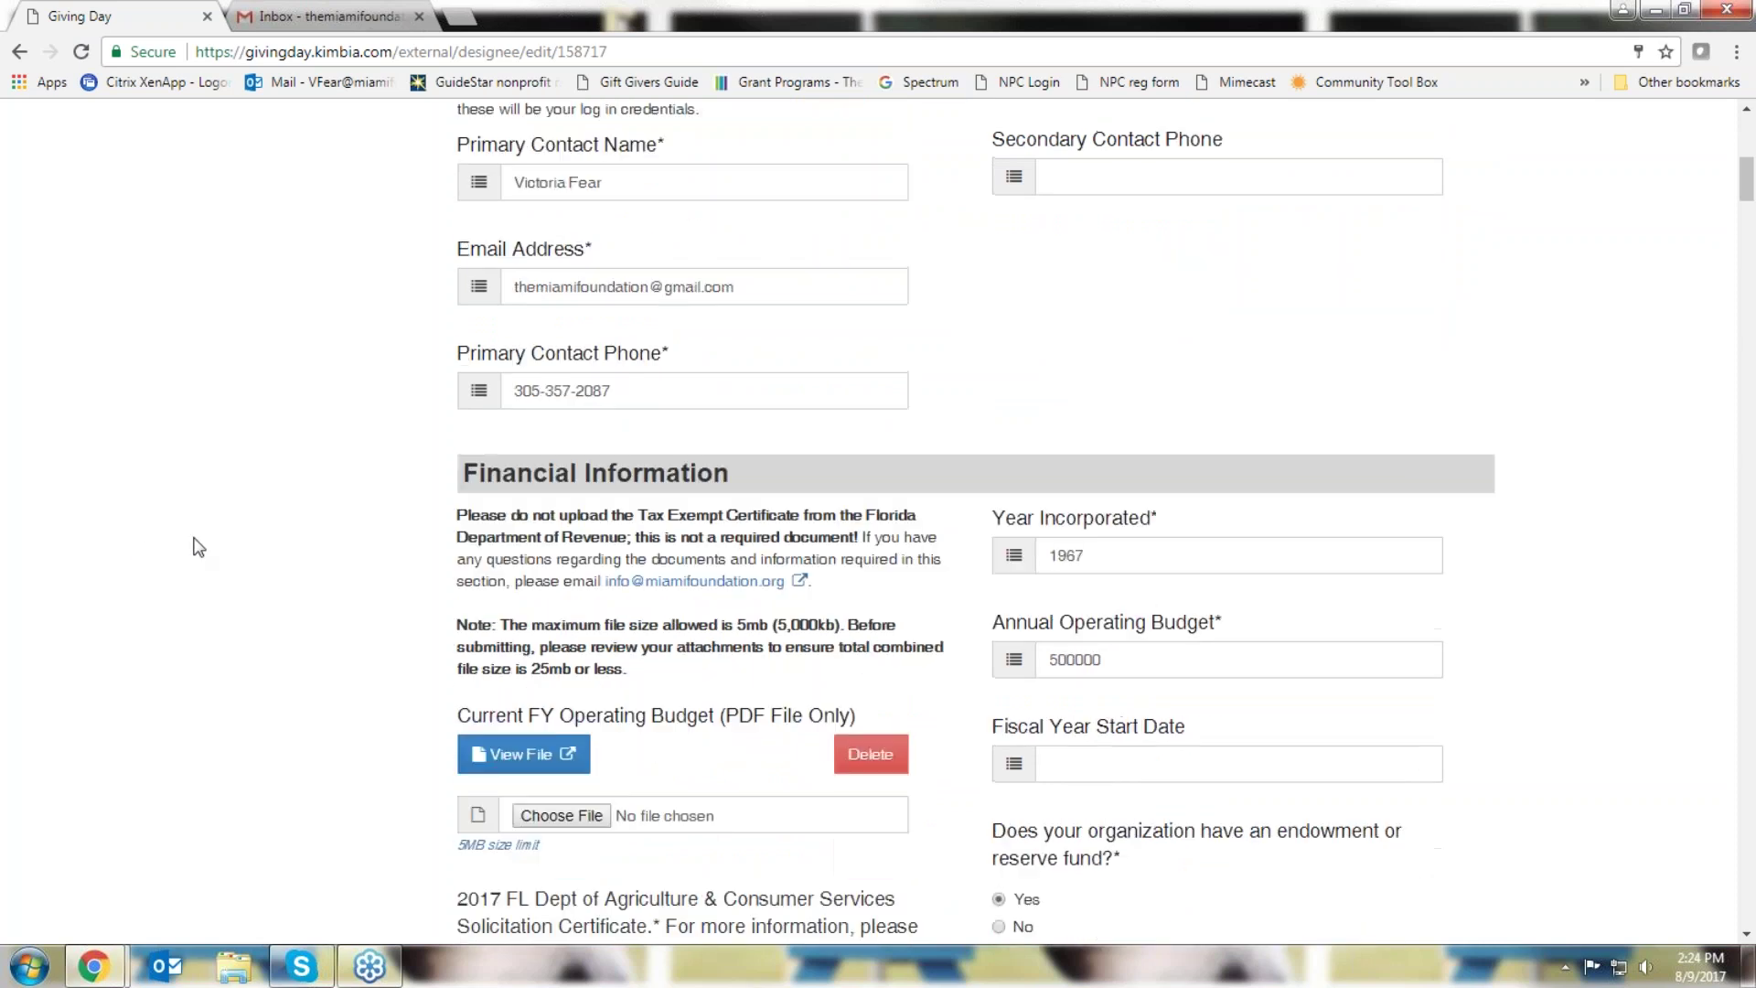
pyautogui.scroll(4, 199, 547)
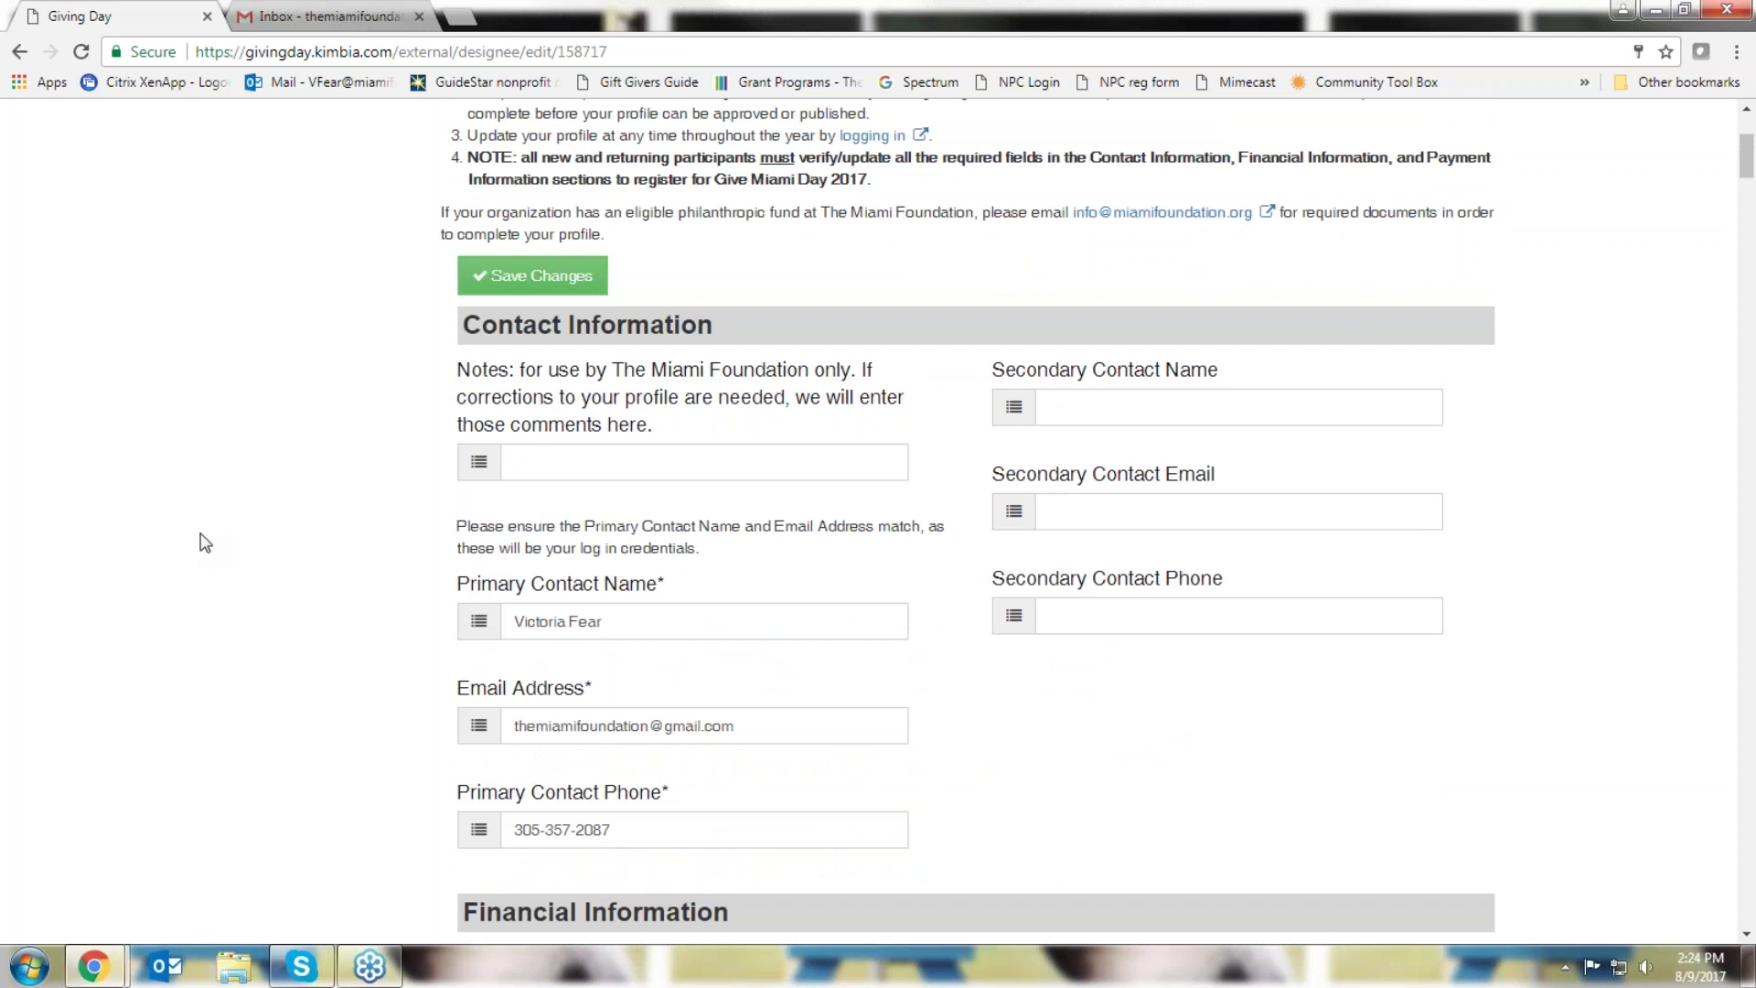
pyautogui.scroll(-2, 207, 541)
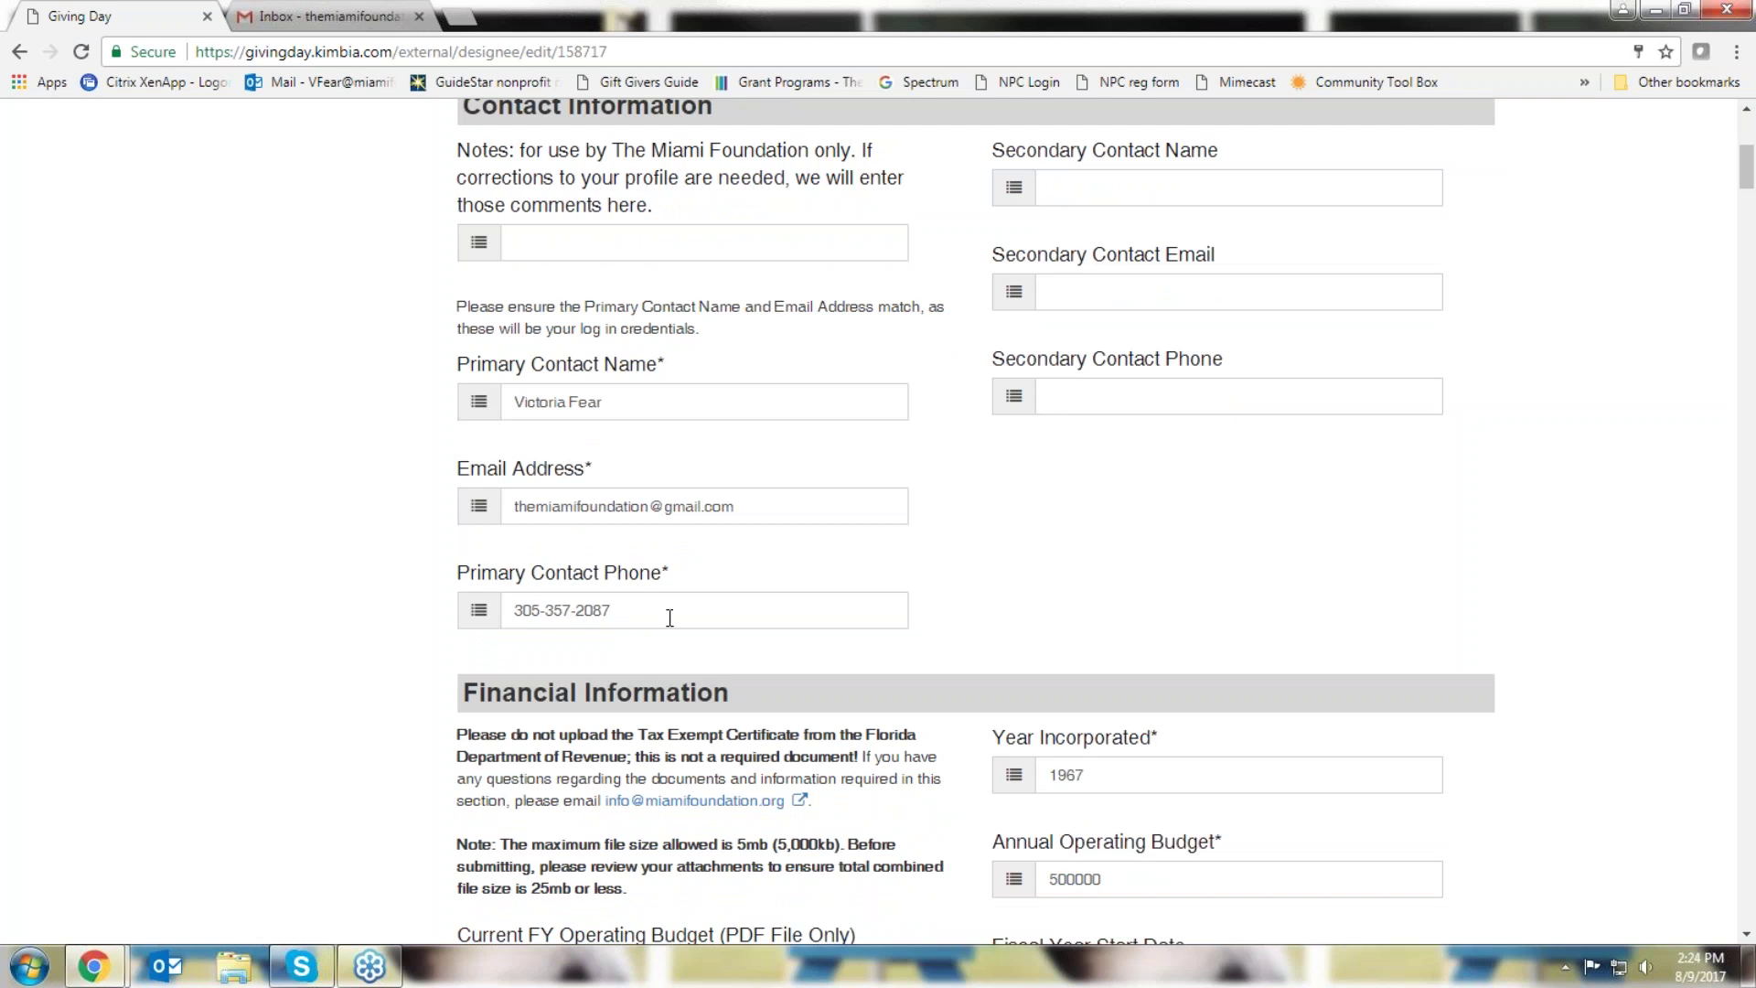
pyautogui.scroll(-4, 213, 512)
pyautogui.scroll(-1, 212, 514)
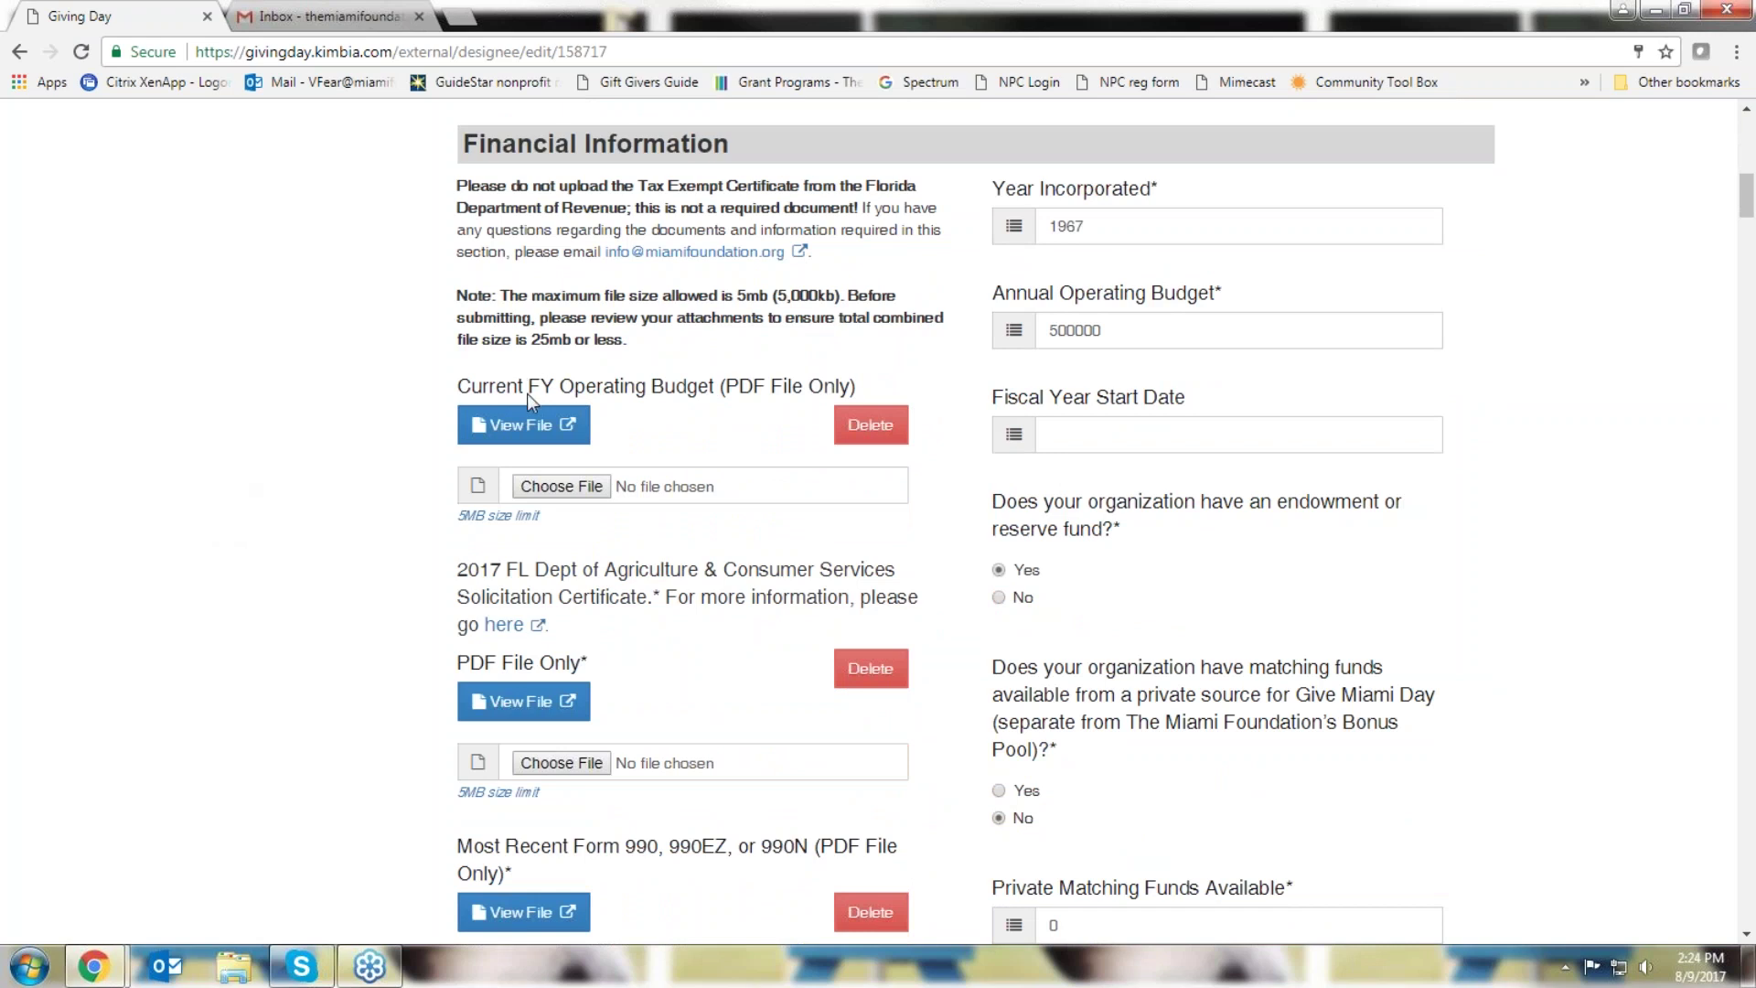
pyautogui.scroll(-1, 402, 755)
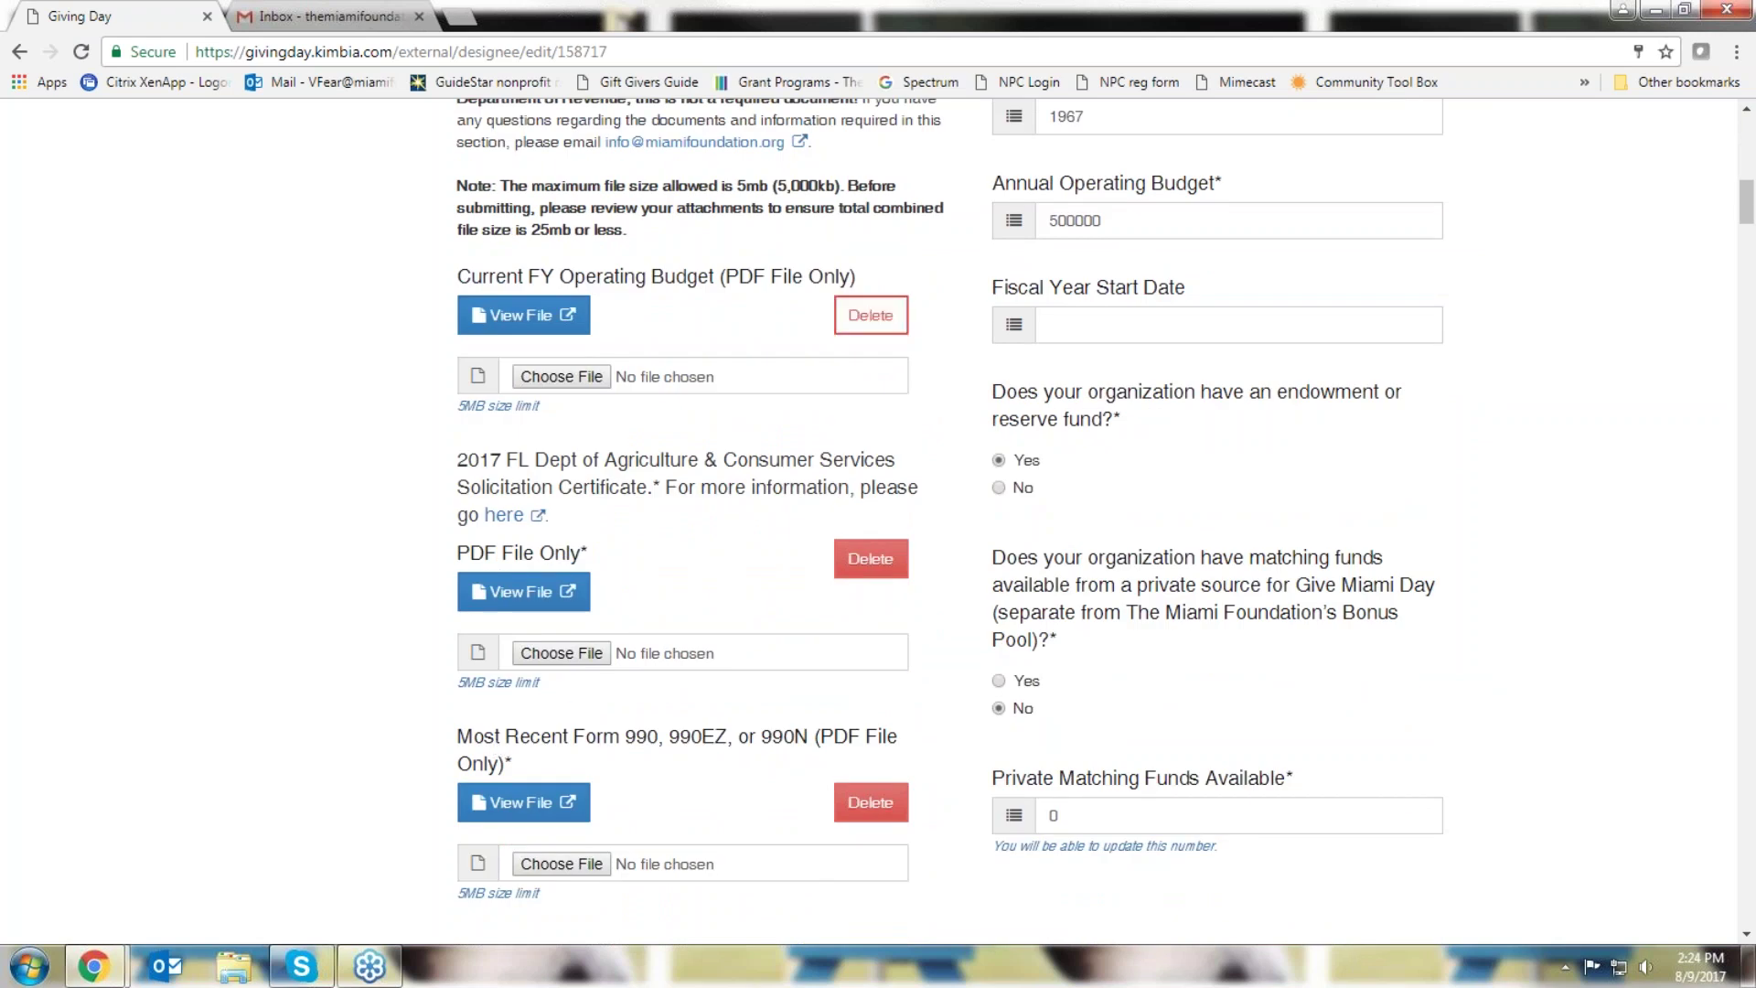
# Delete the uploaded operating budget, solicitation certificate and Form 990 files
pyautogui.click(871, 315)
pyautogui.click(871, 497)
pyautogui.click(871, 680)
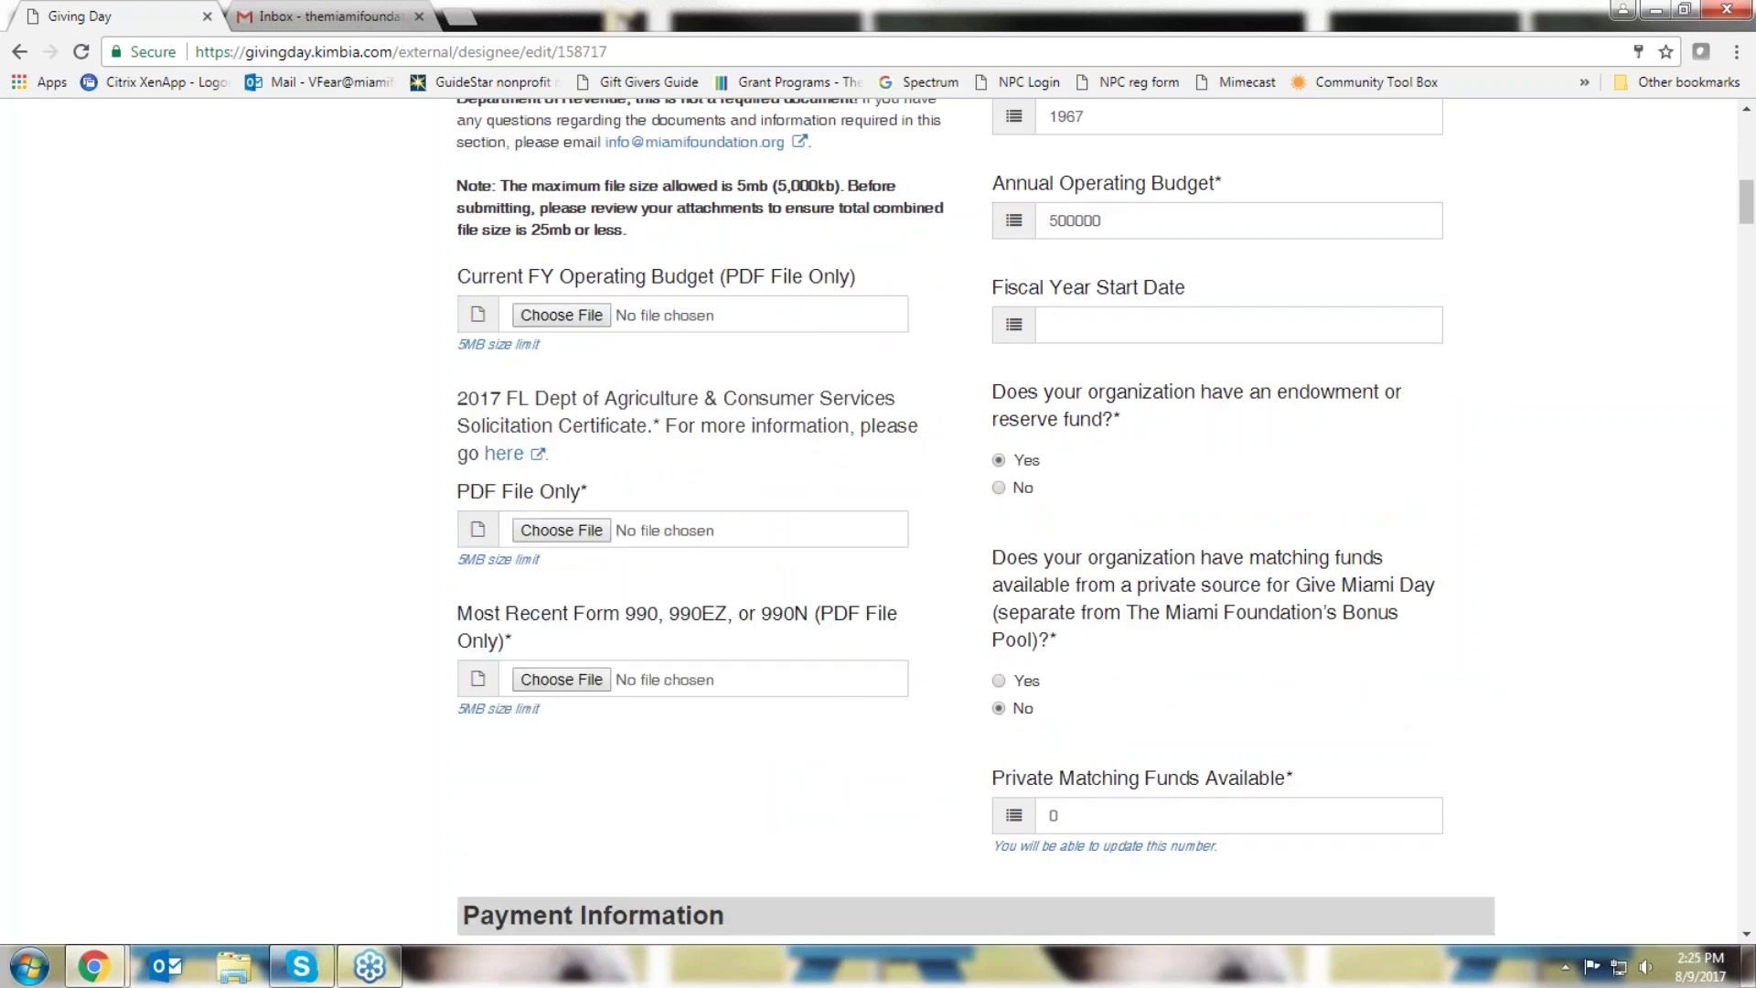
# Attach TMF Sample Budget, Solicitation of Contributions and TMF 2015 990 as the three new documents
pyautogui.click(595, 322)
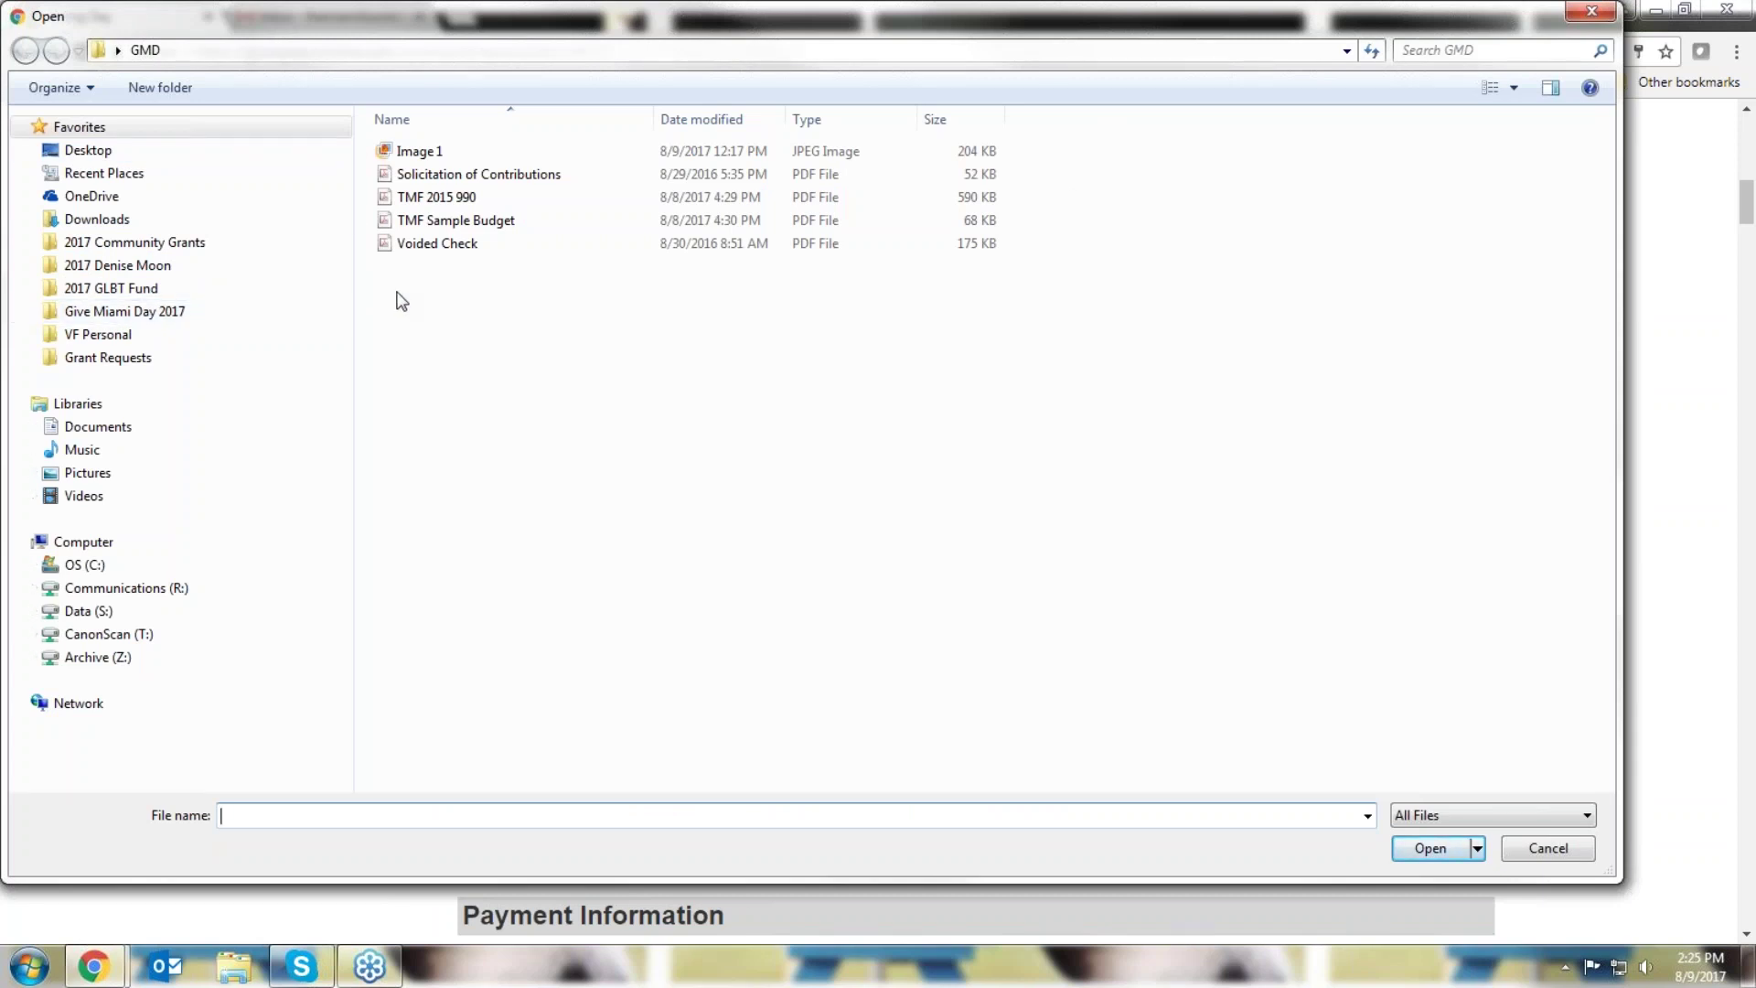
pyautogui.doubleClick(494, 222)
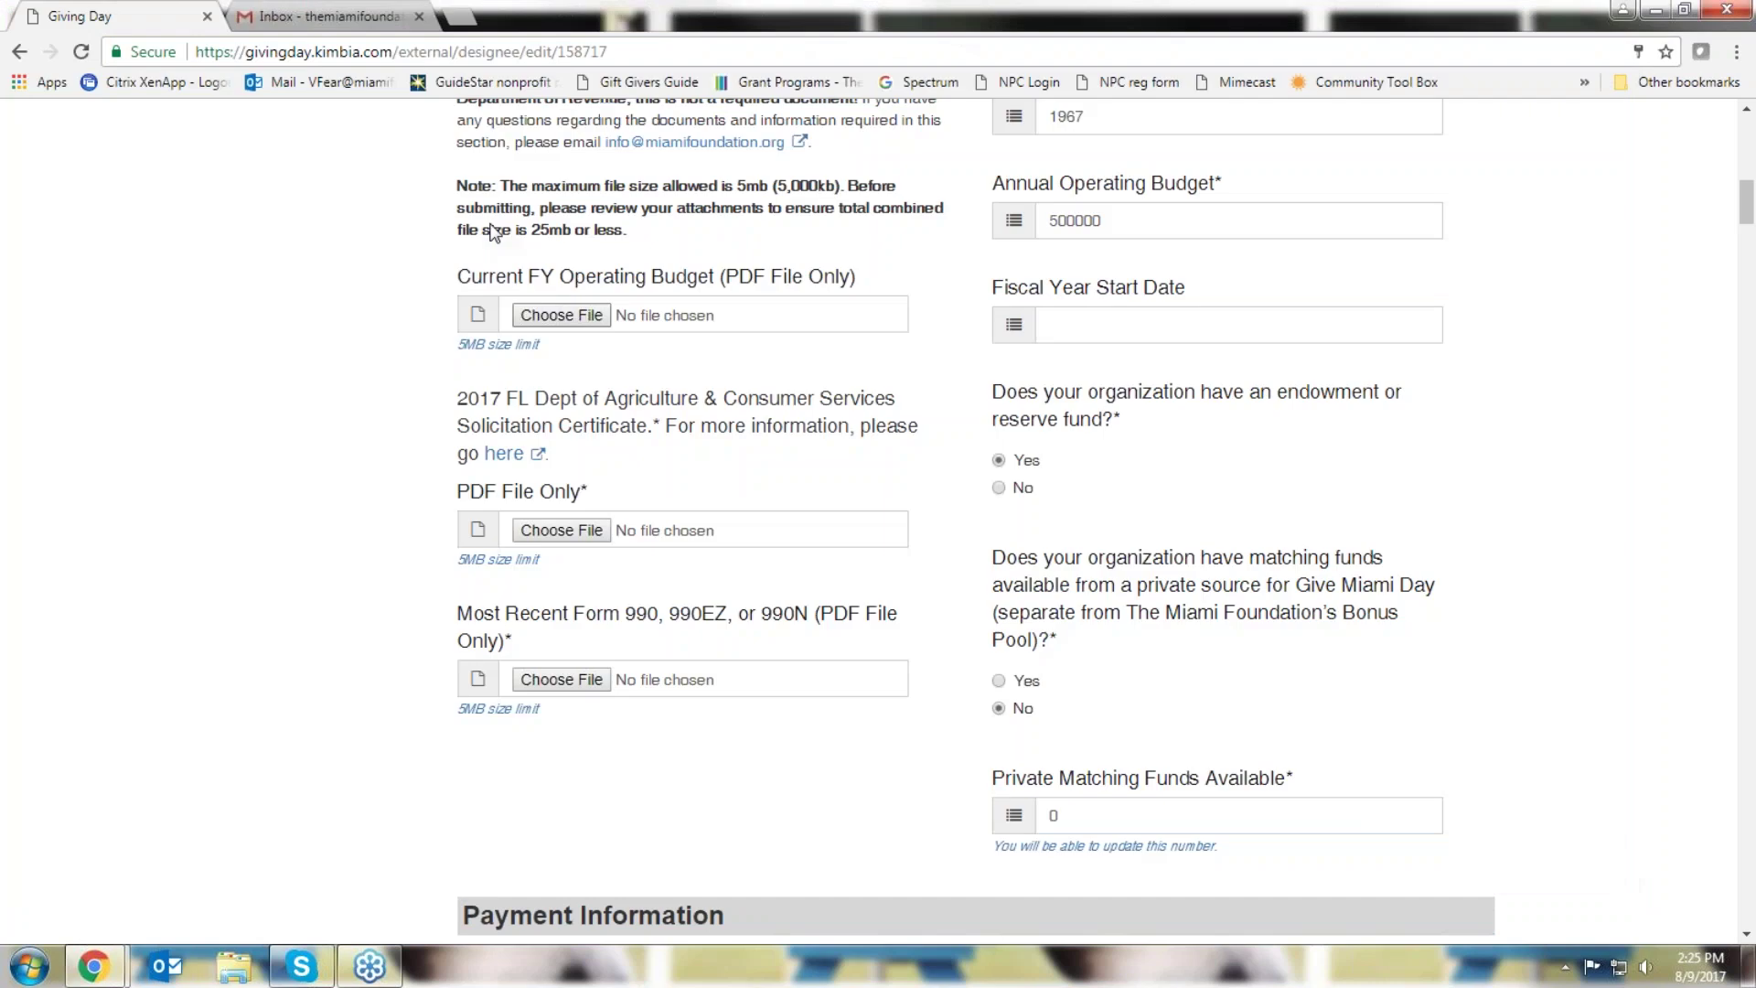
pyautogui.click(551, 530)
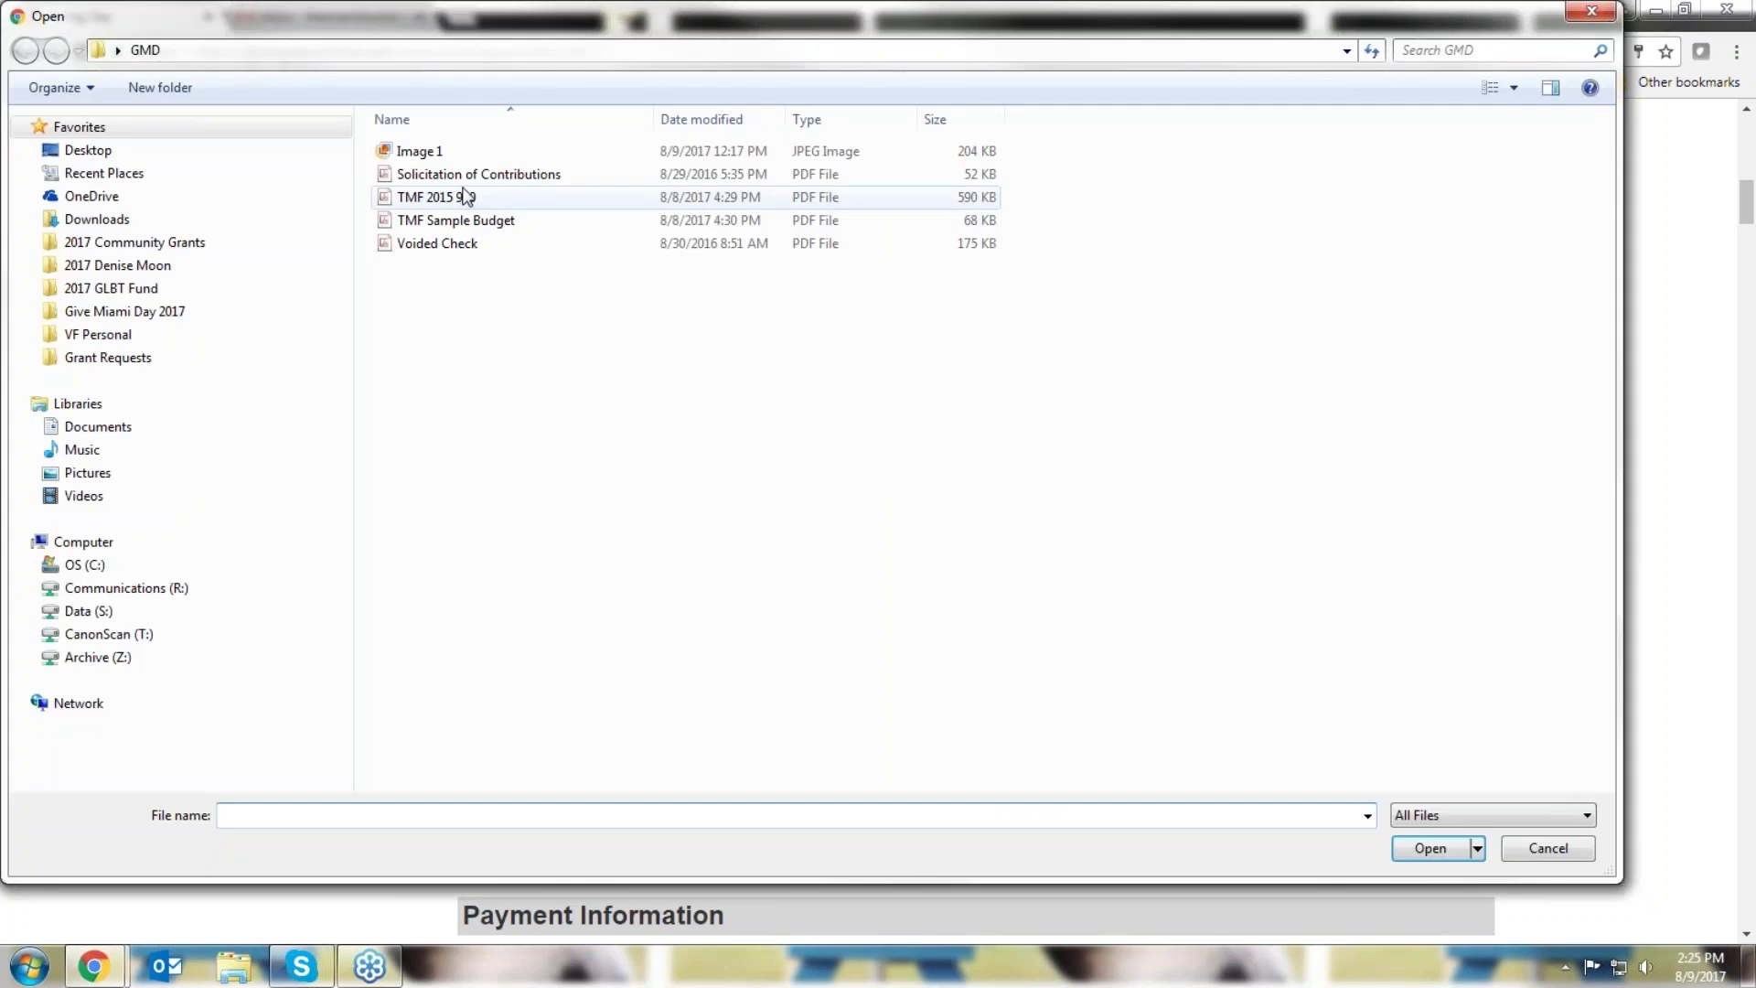
pyautogui.doubleClick(471, 170)
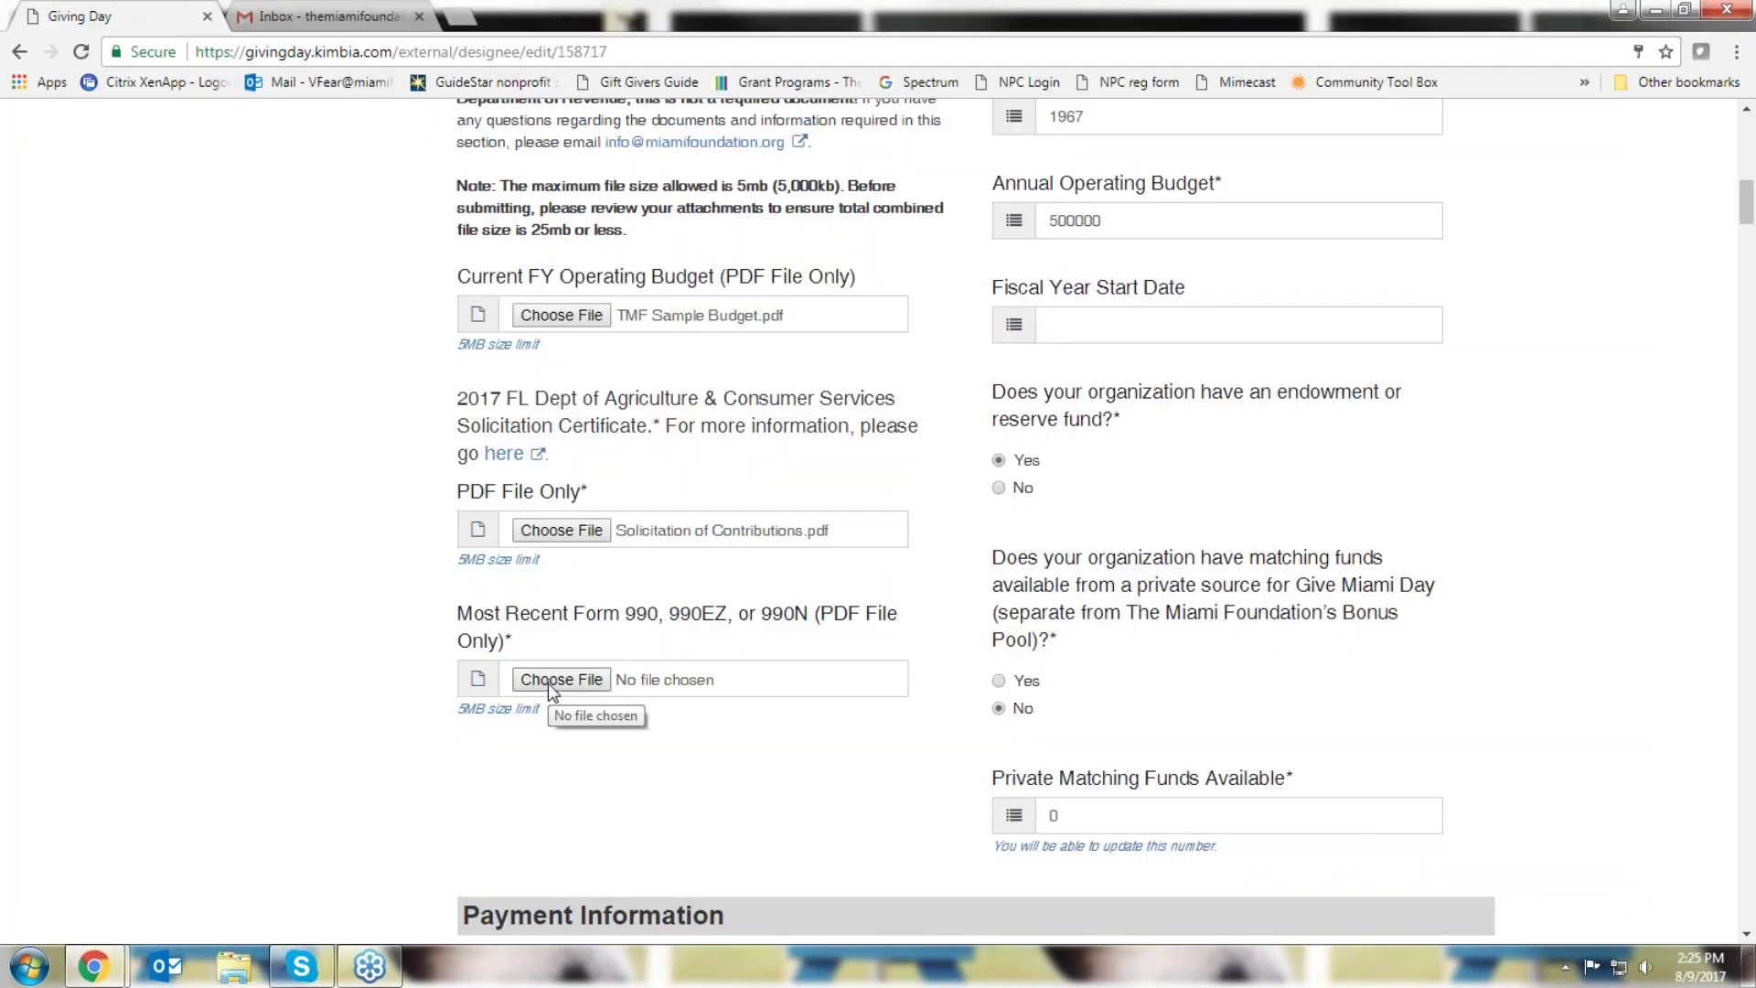
pyautogui.moveTo(549, 718); pyautogui.dragTo(459, 709)
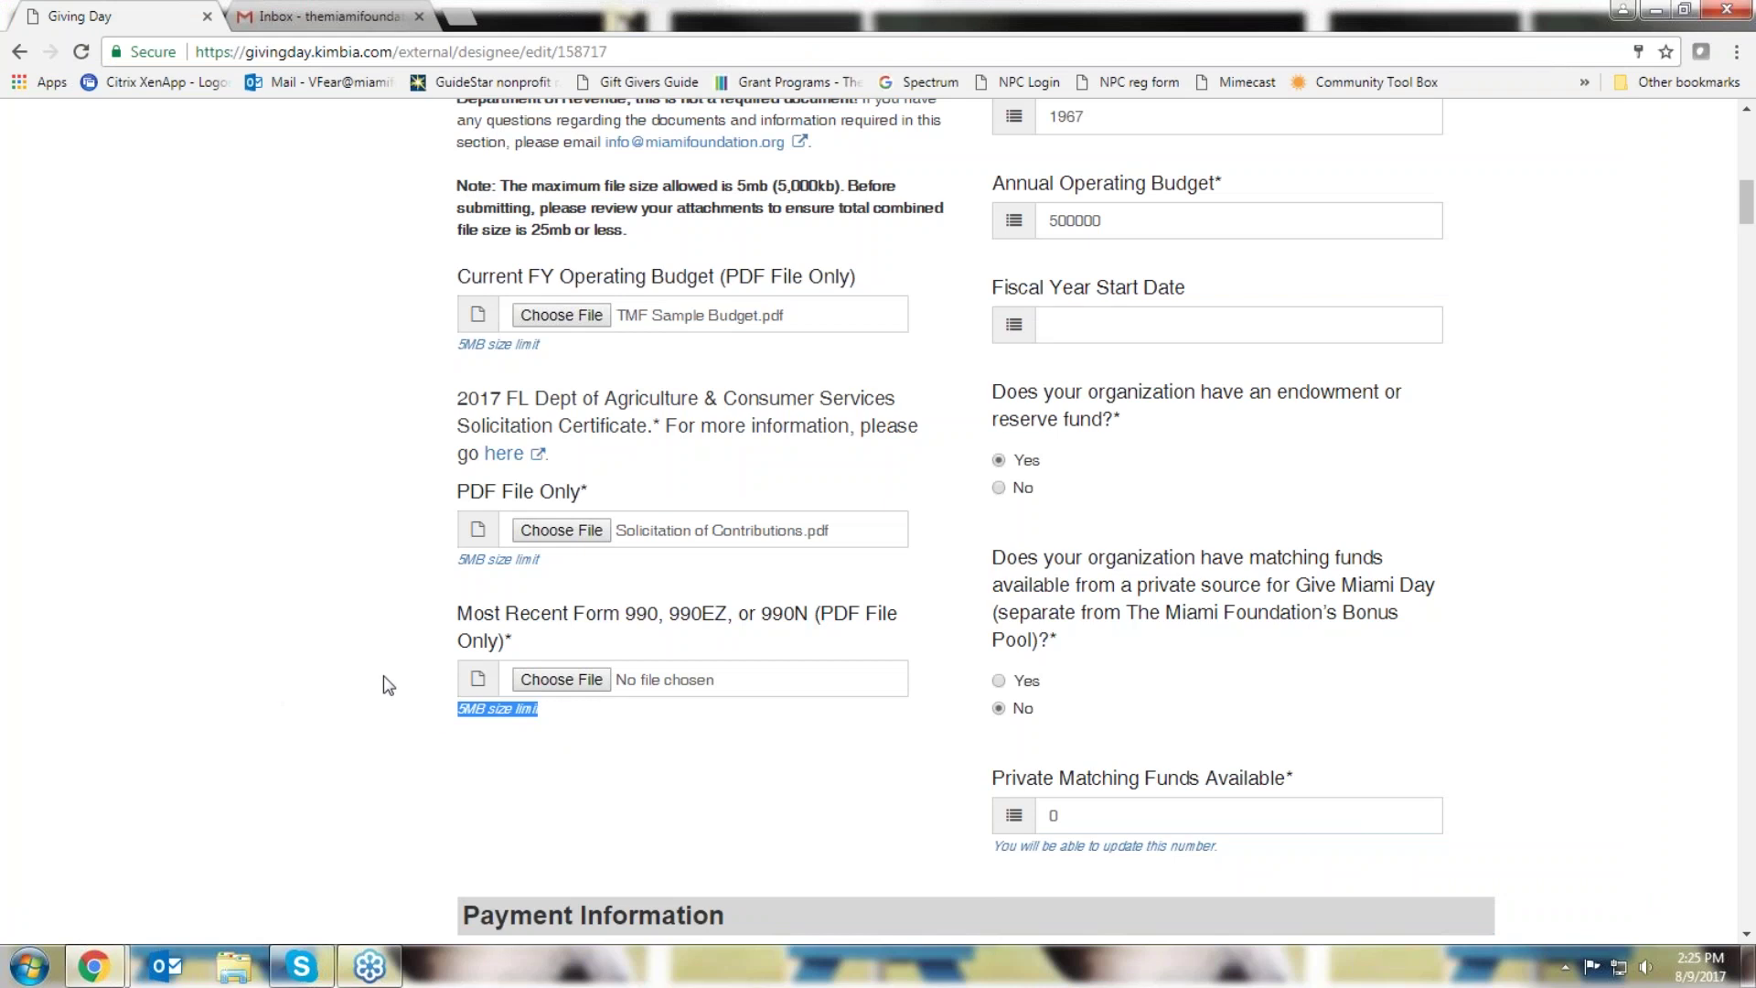
pyautogui.click(558, 678)
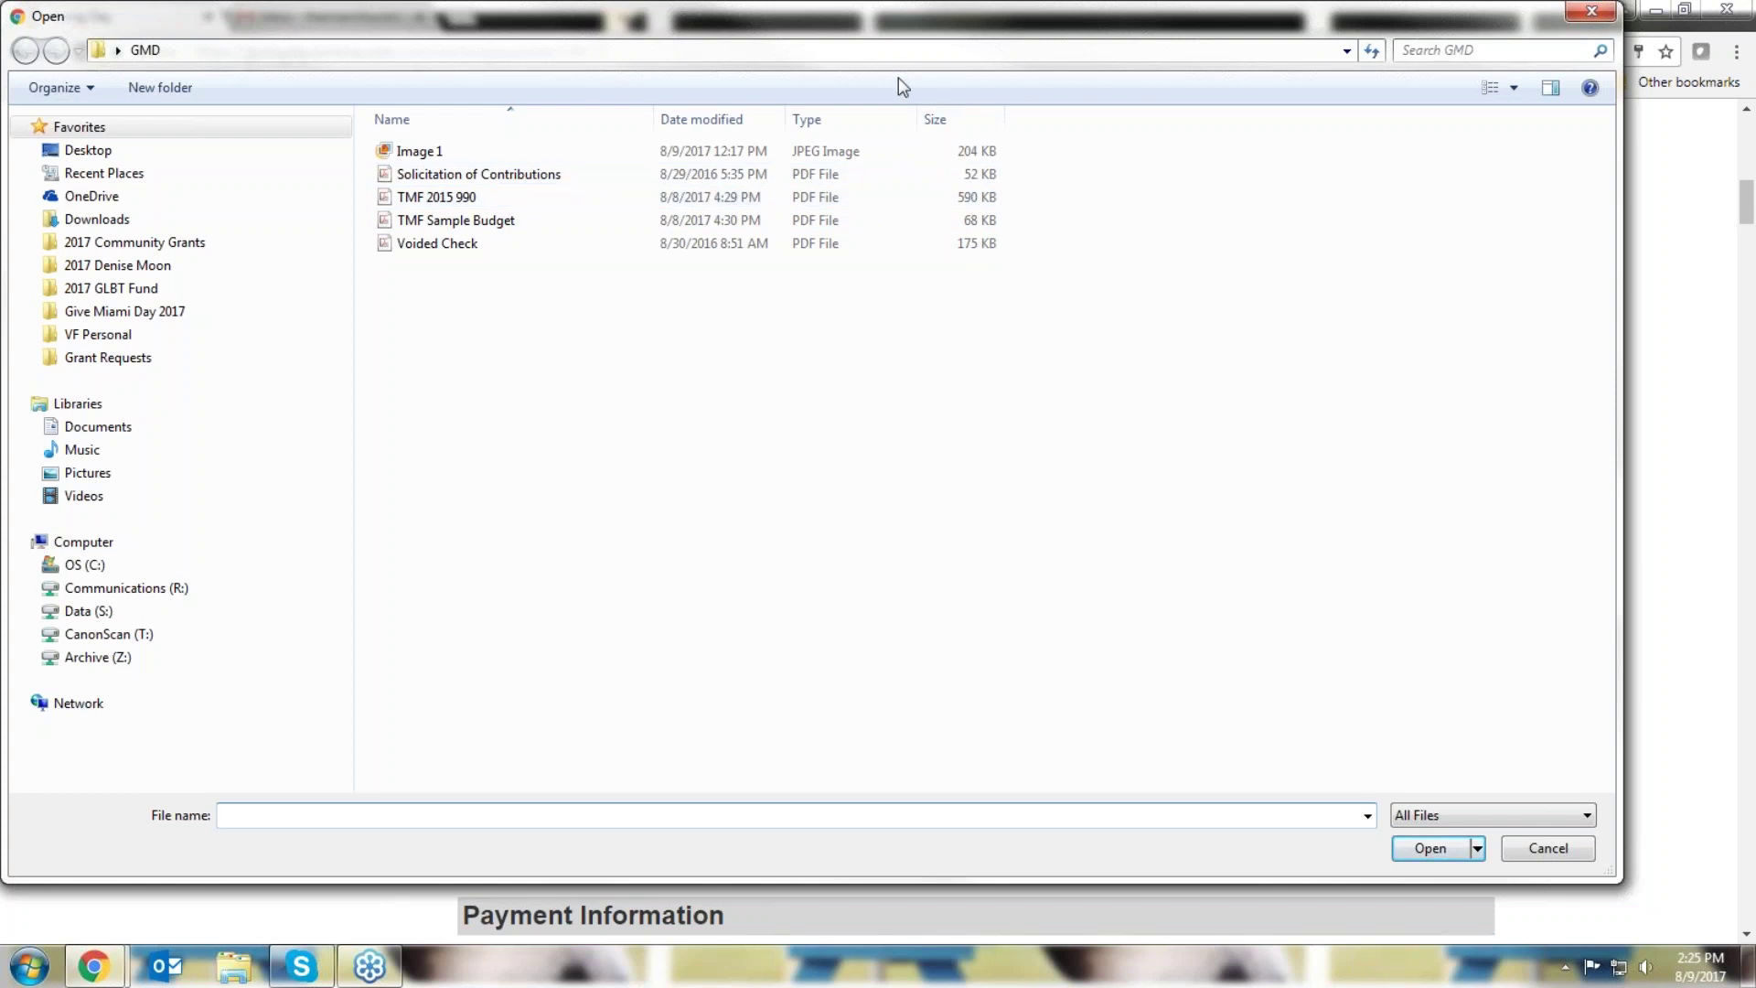
pyautogui.doubleClick(414, 200)
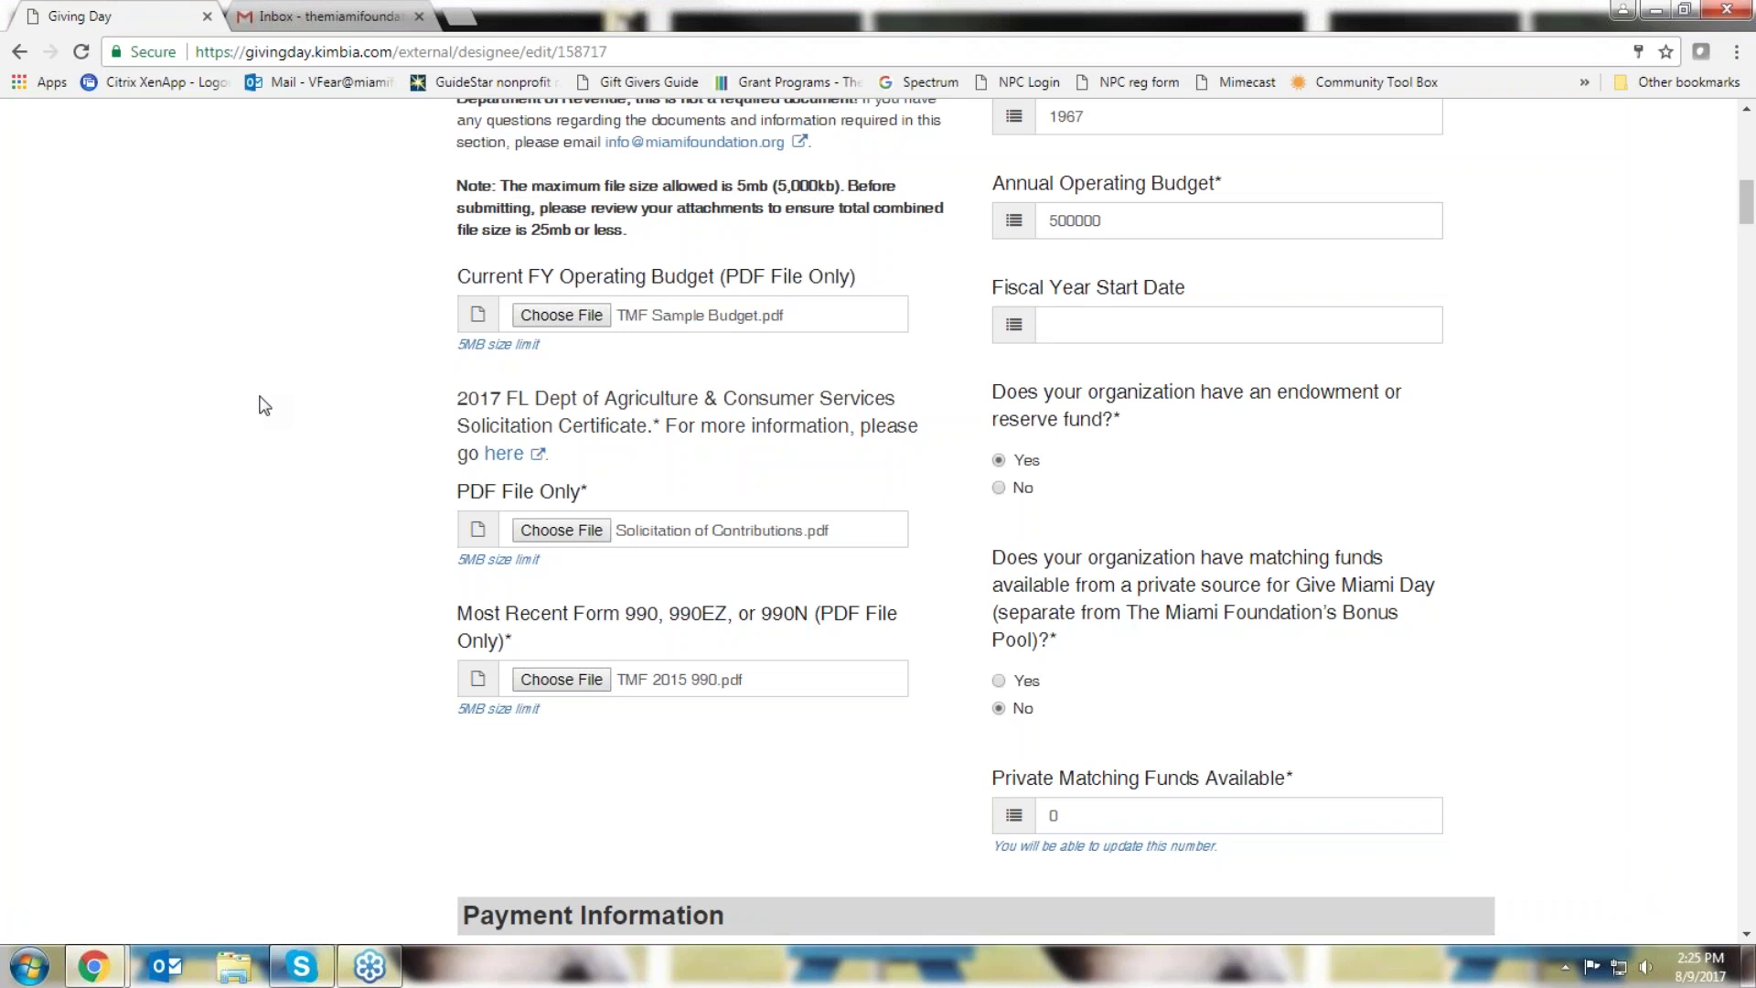
pyautogui.scroll(-7, 265, 405)
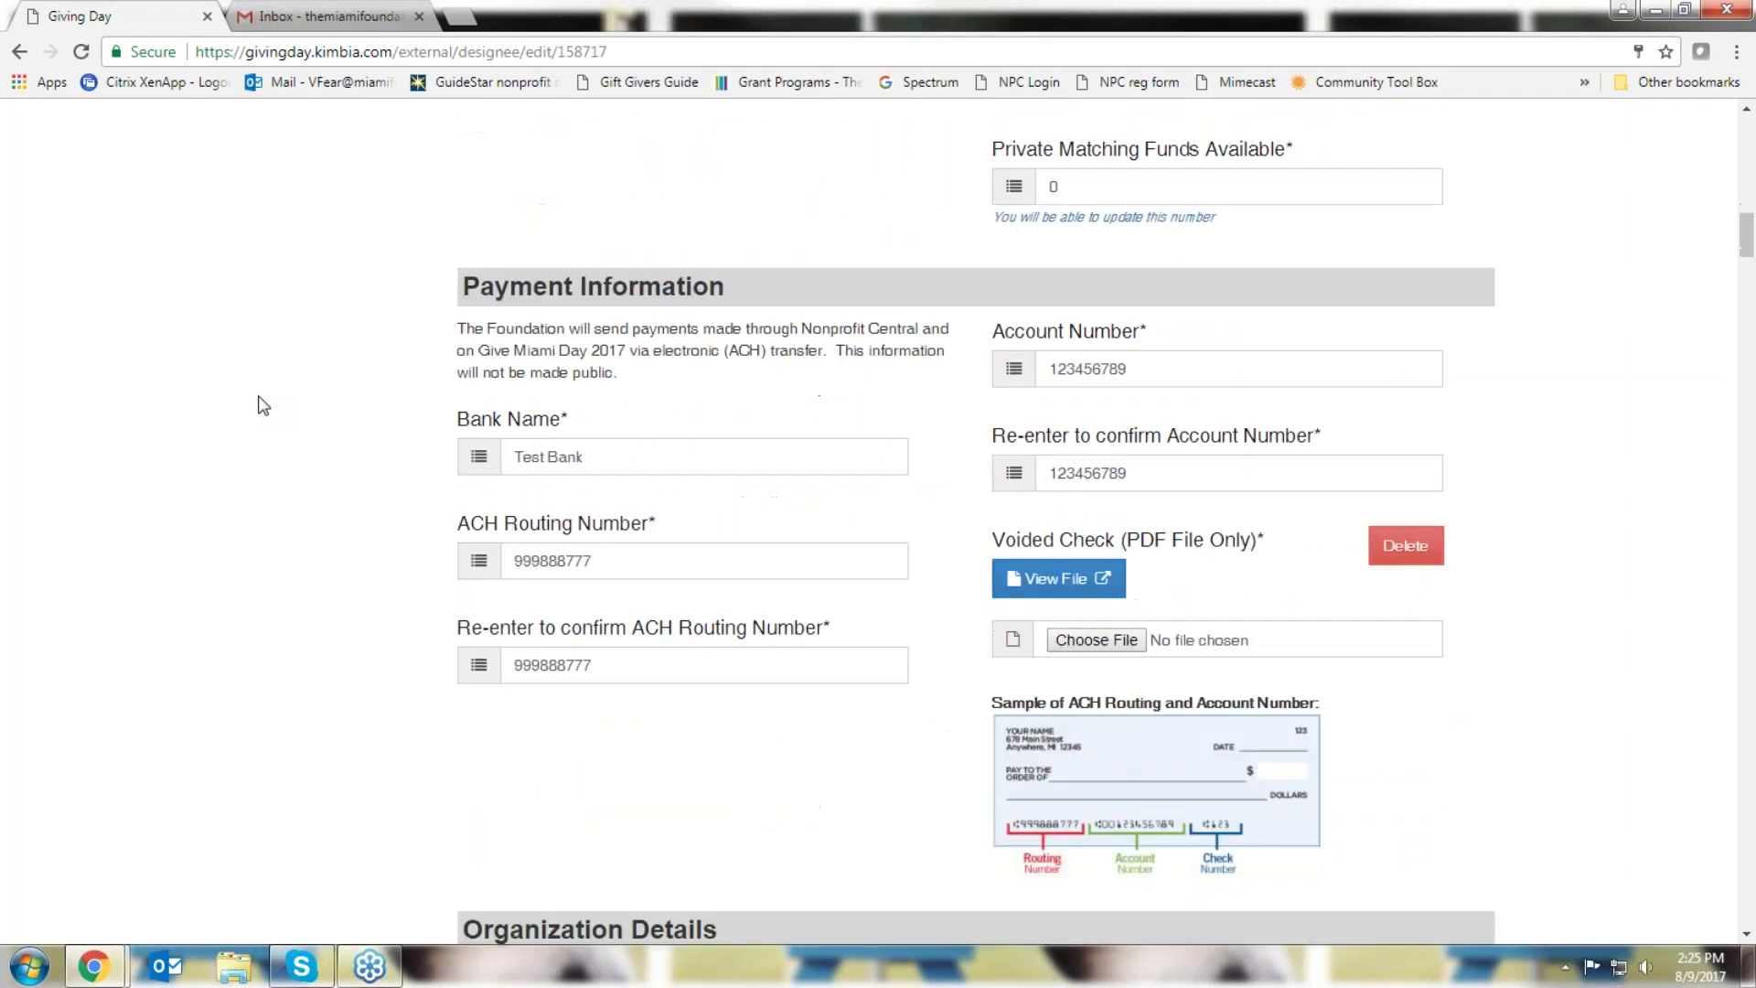
pyautogui.scroll(-1, 263, 405)
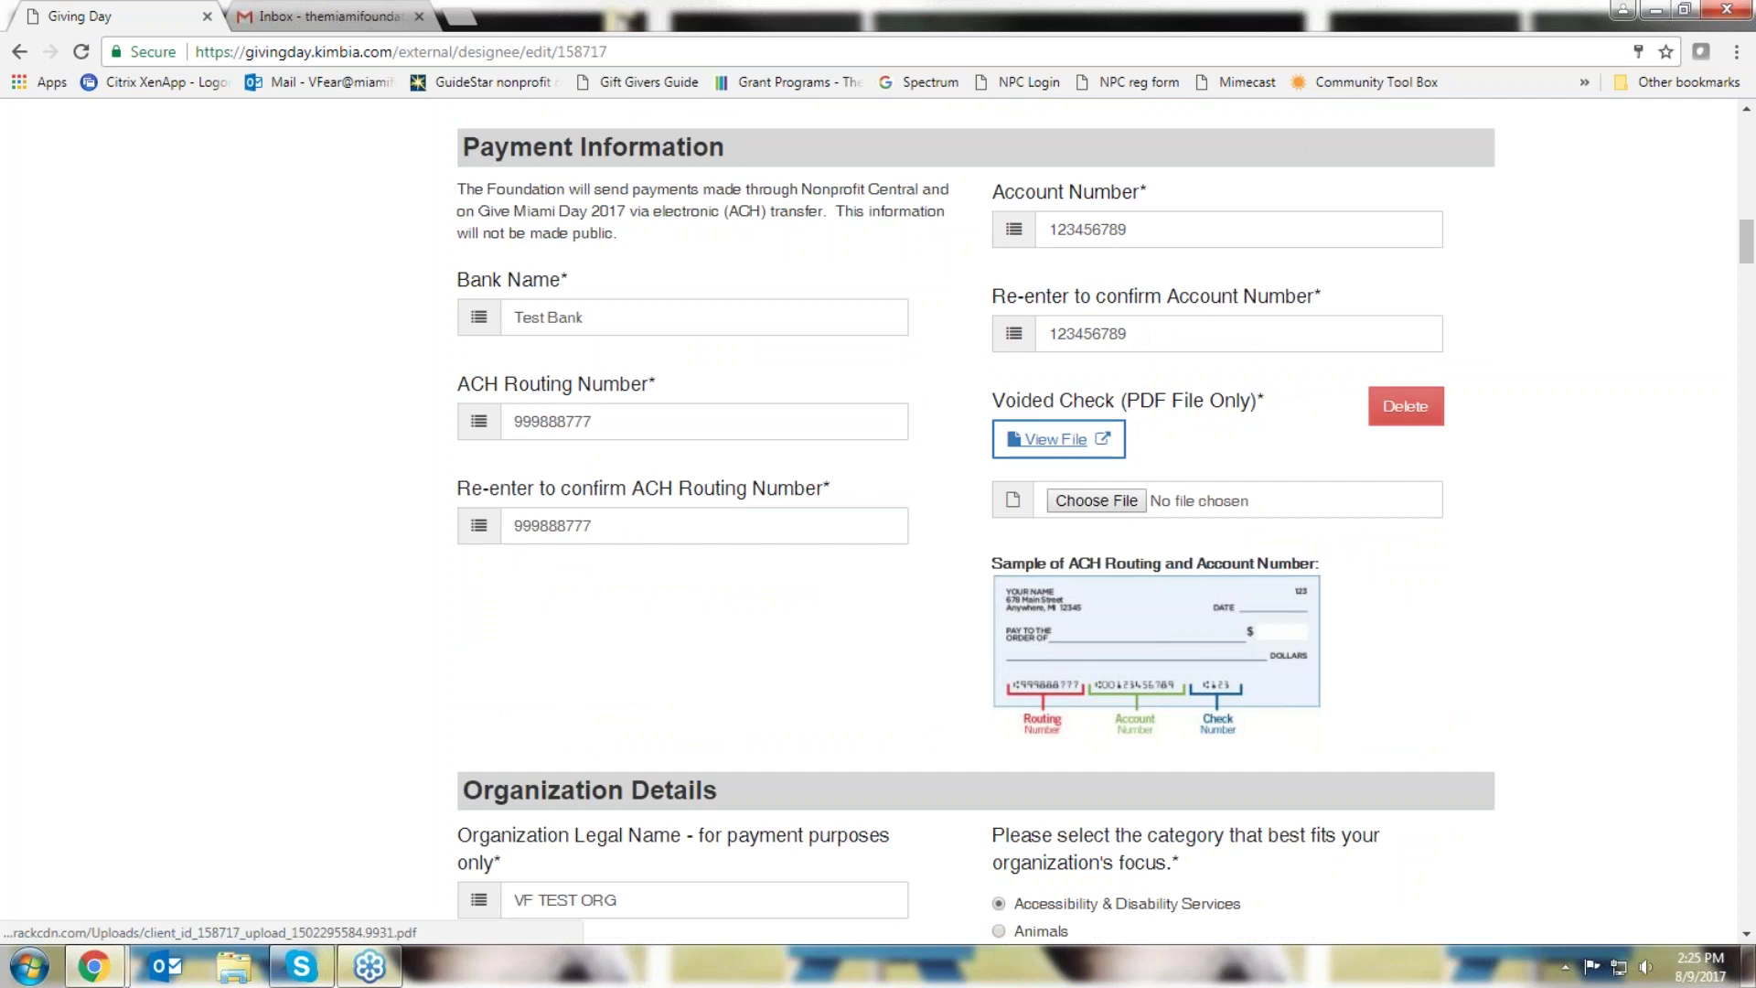
pyautogui.scroll(-5, 179, 432)
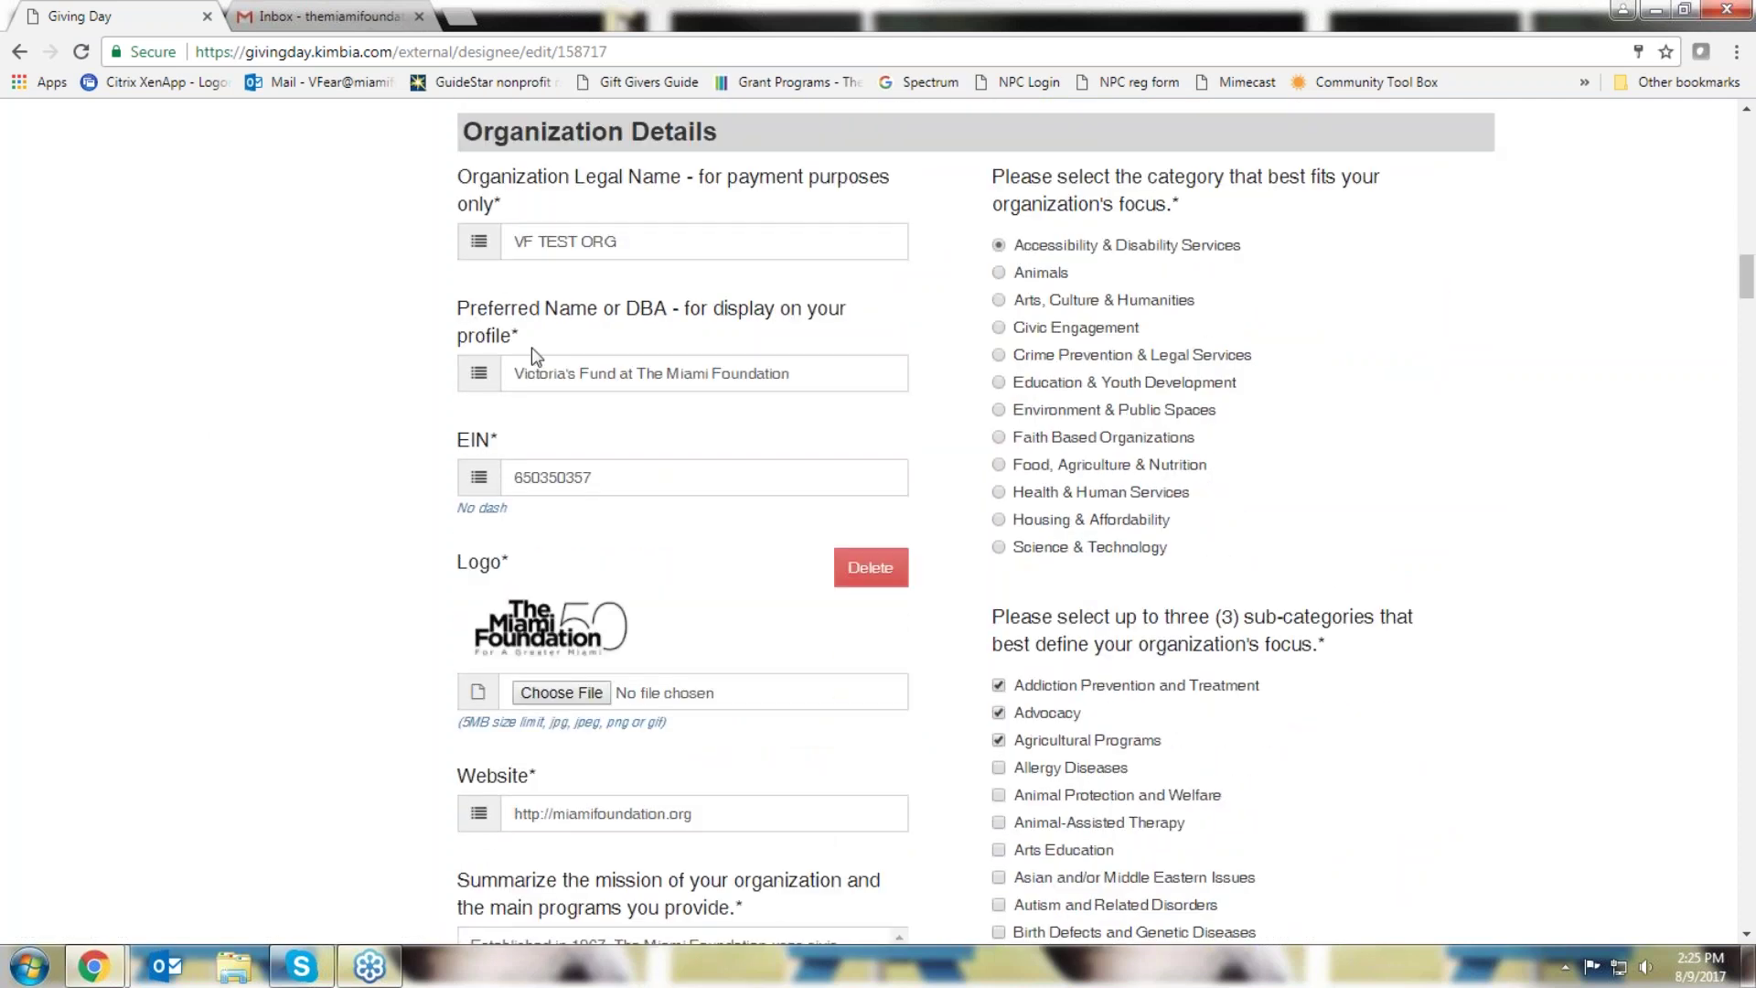
pyautogui.scroll(-5, 301, 517)
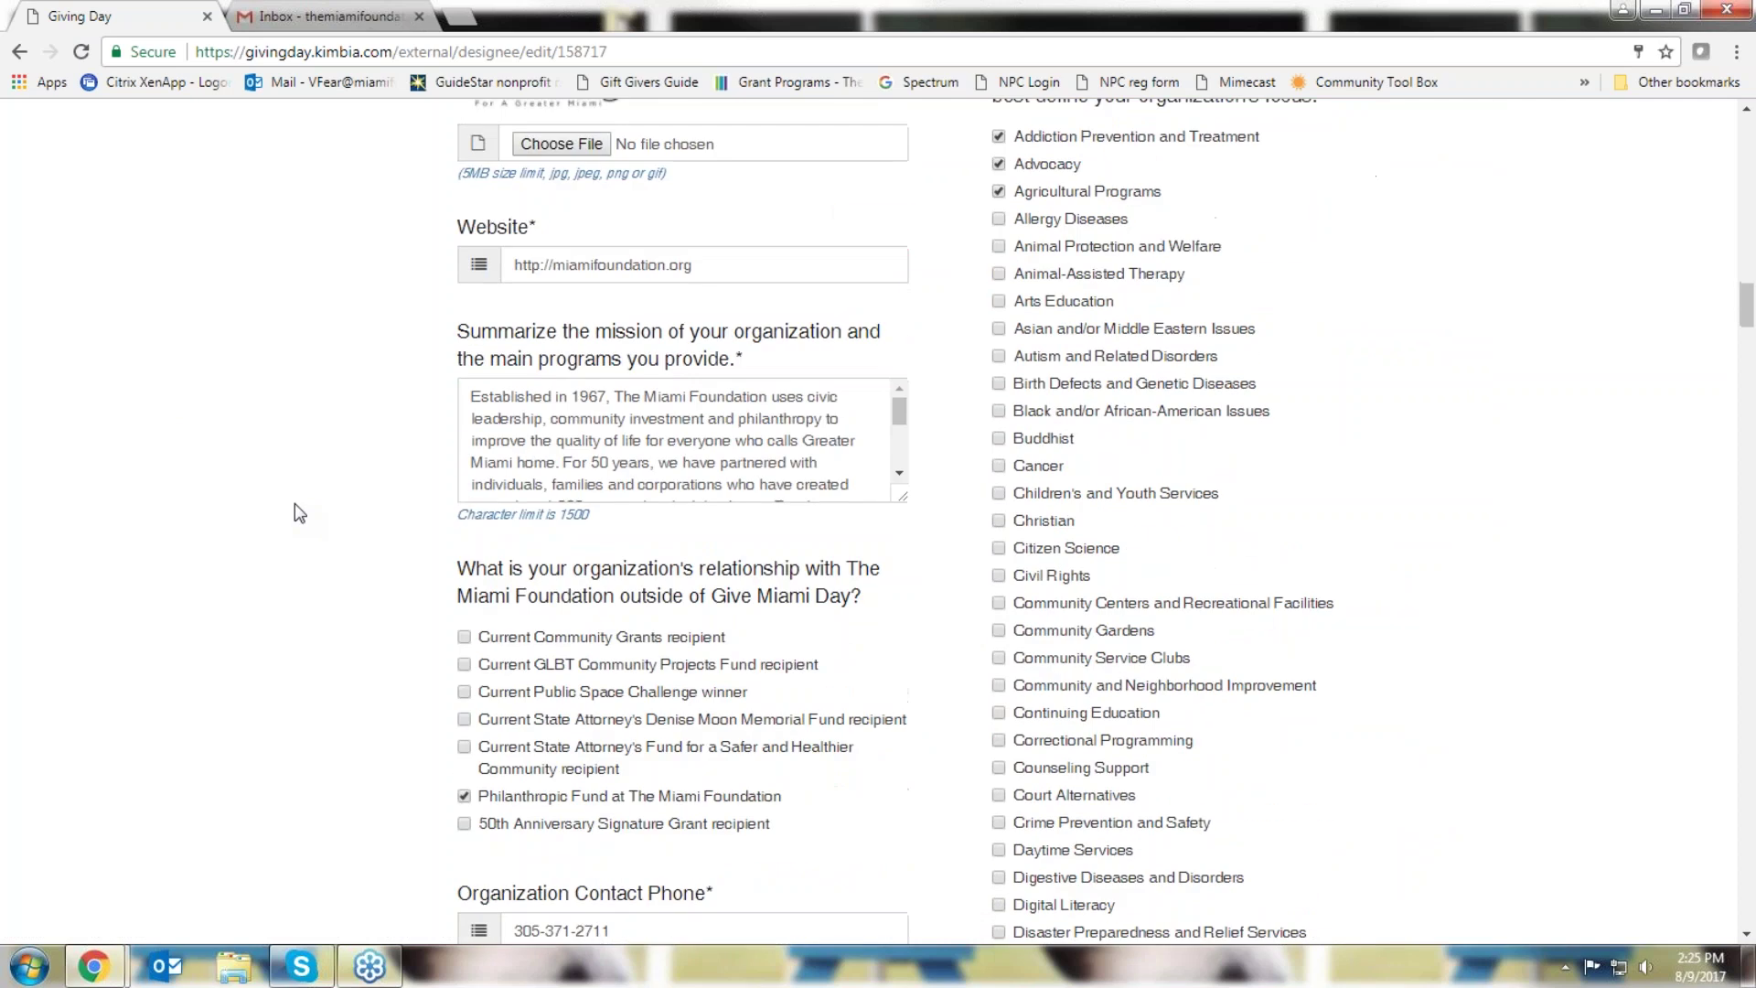
pyautogui.moveTo(903, 497); pyautogui.dragTo(962, 771)
pyautogui.scroll(-5, 372, 403)
pyautogui.scroll(-3, 377, 408)
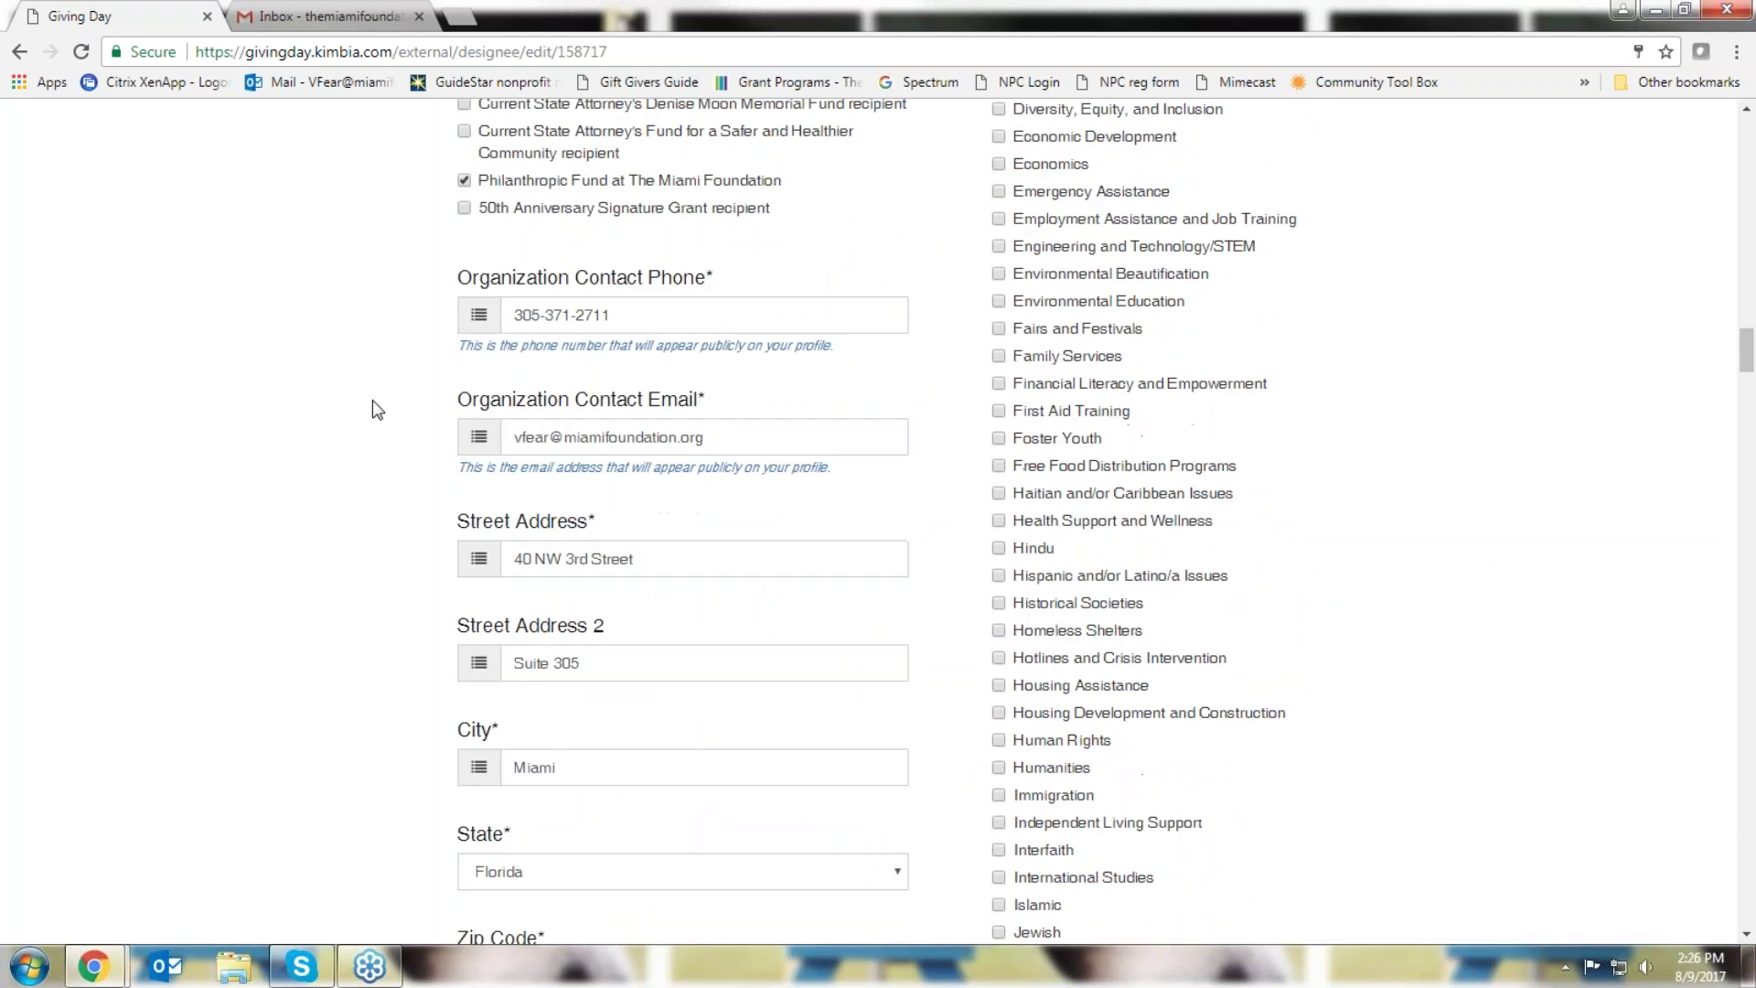
pyautogui.tripleClick(639, 322)
pyautogui.tripleClick(640, 438)
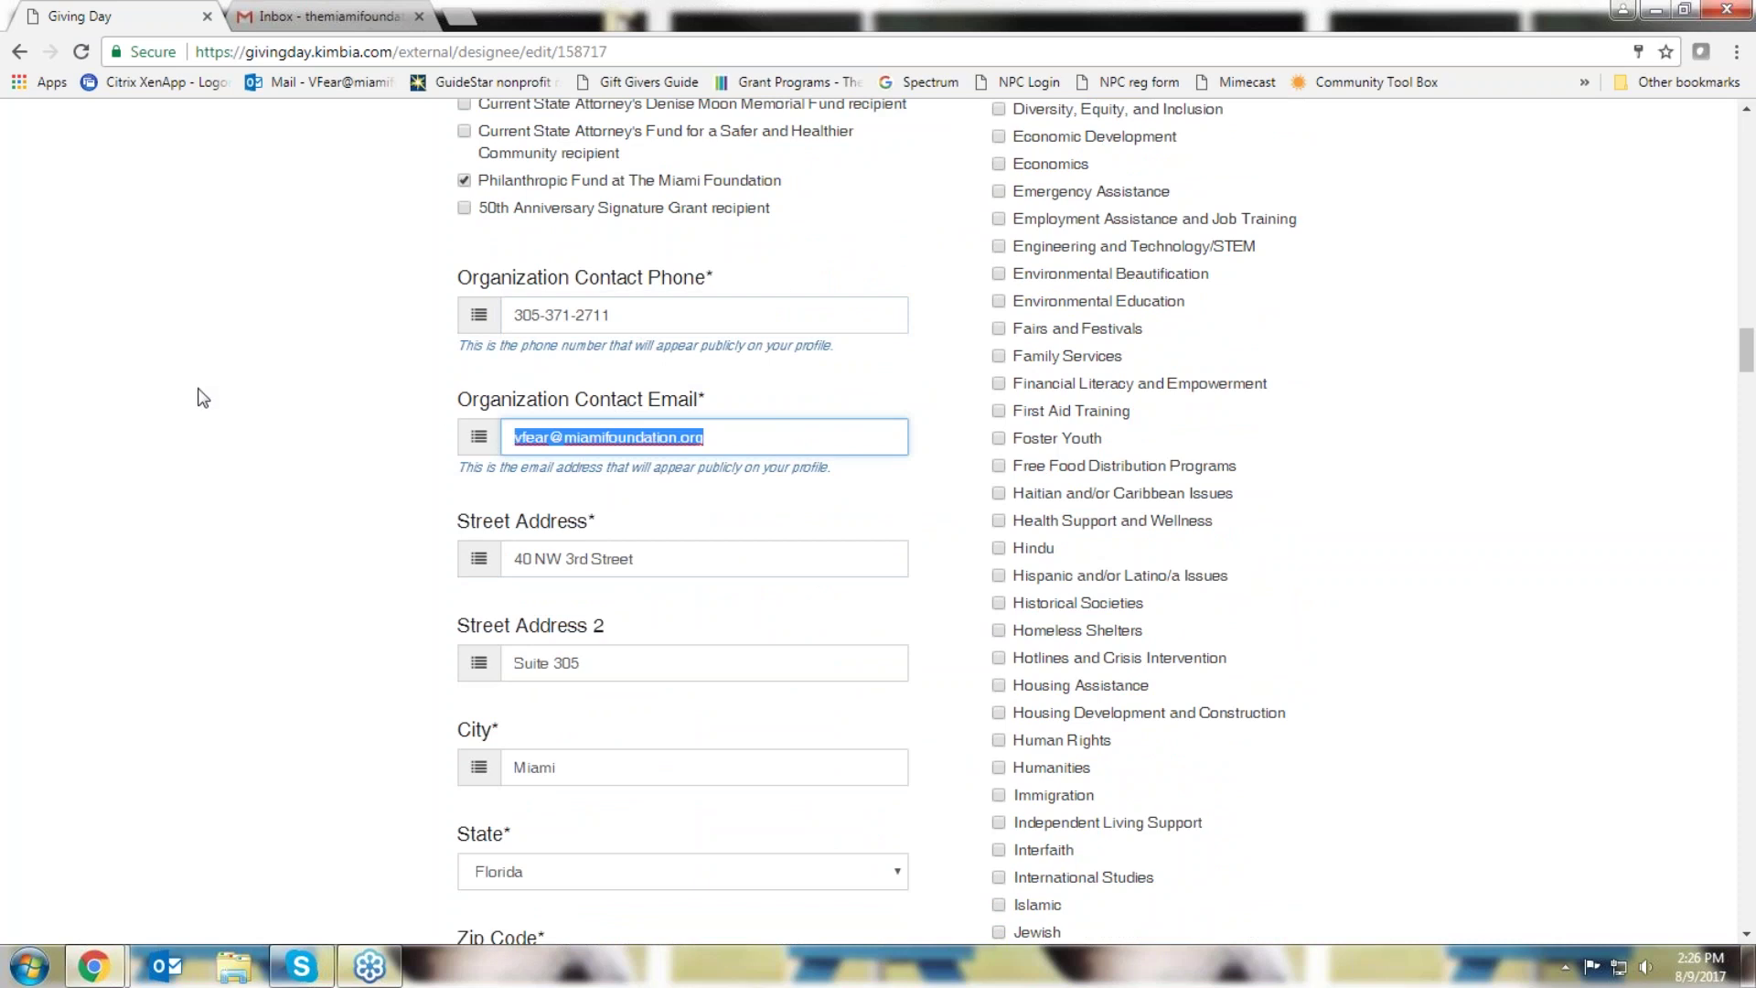
pyautogui.scroll(-7, 197, 391)
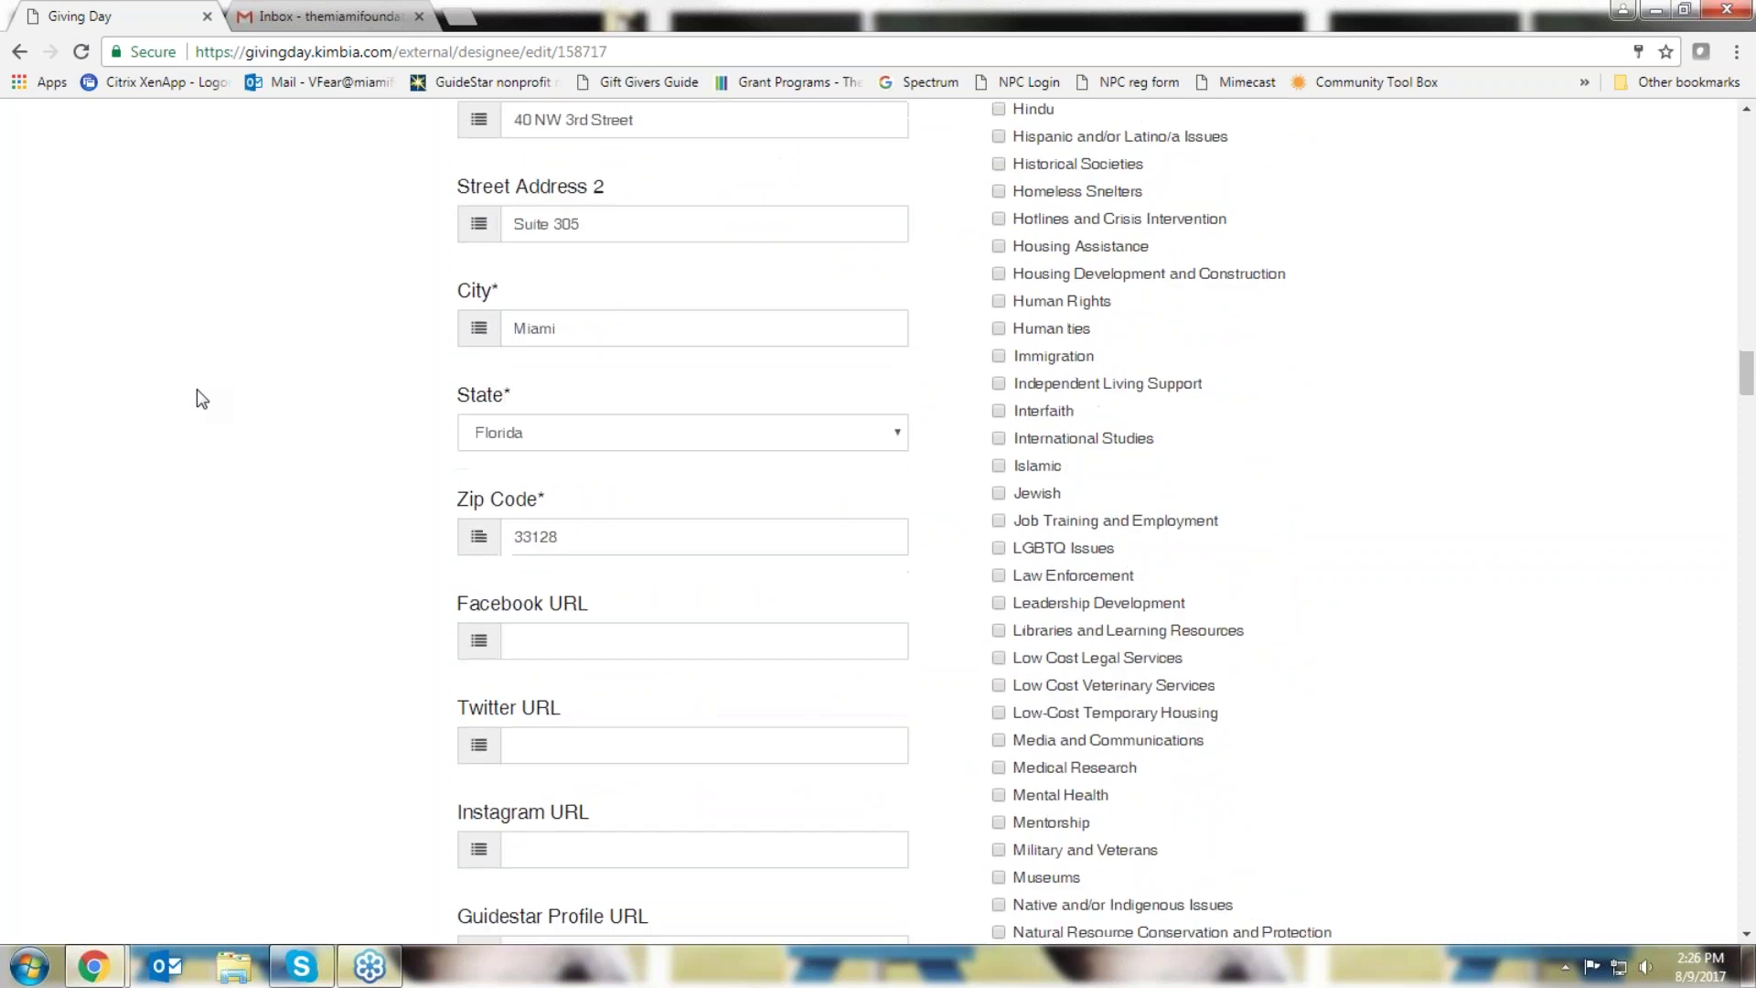
pyautogui.scroll(-1, 201, 398)
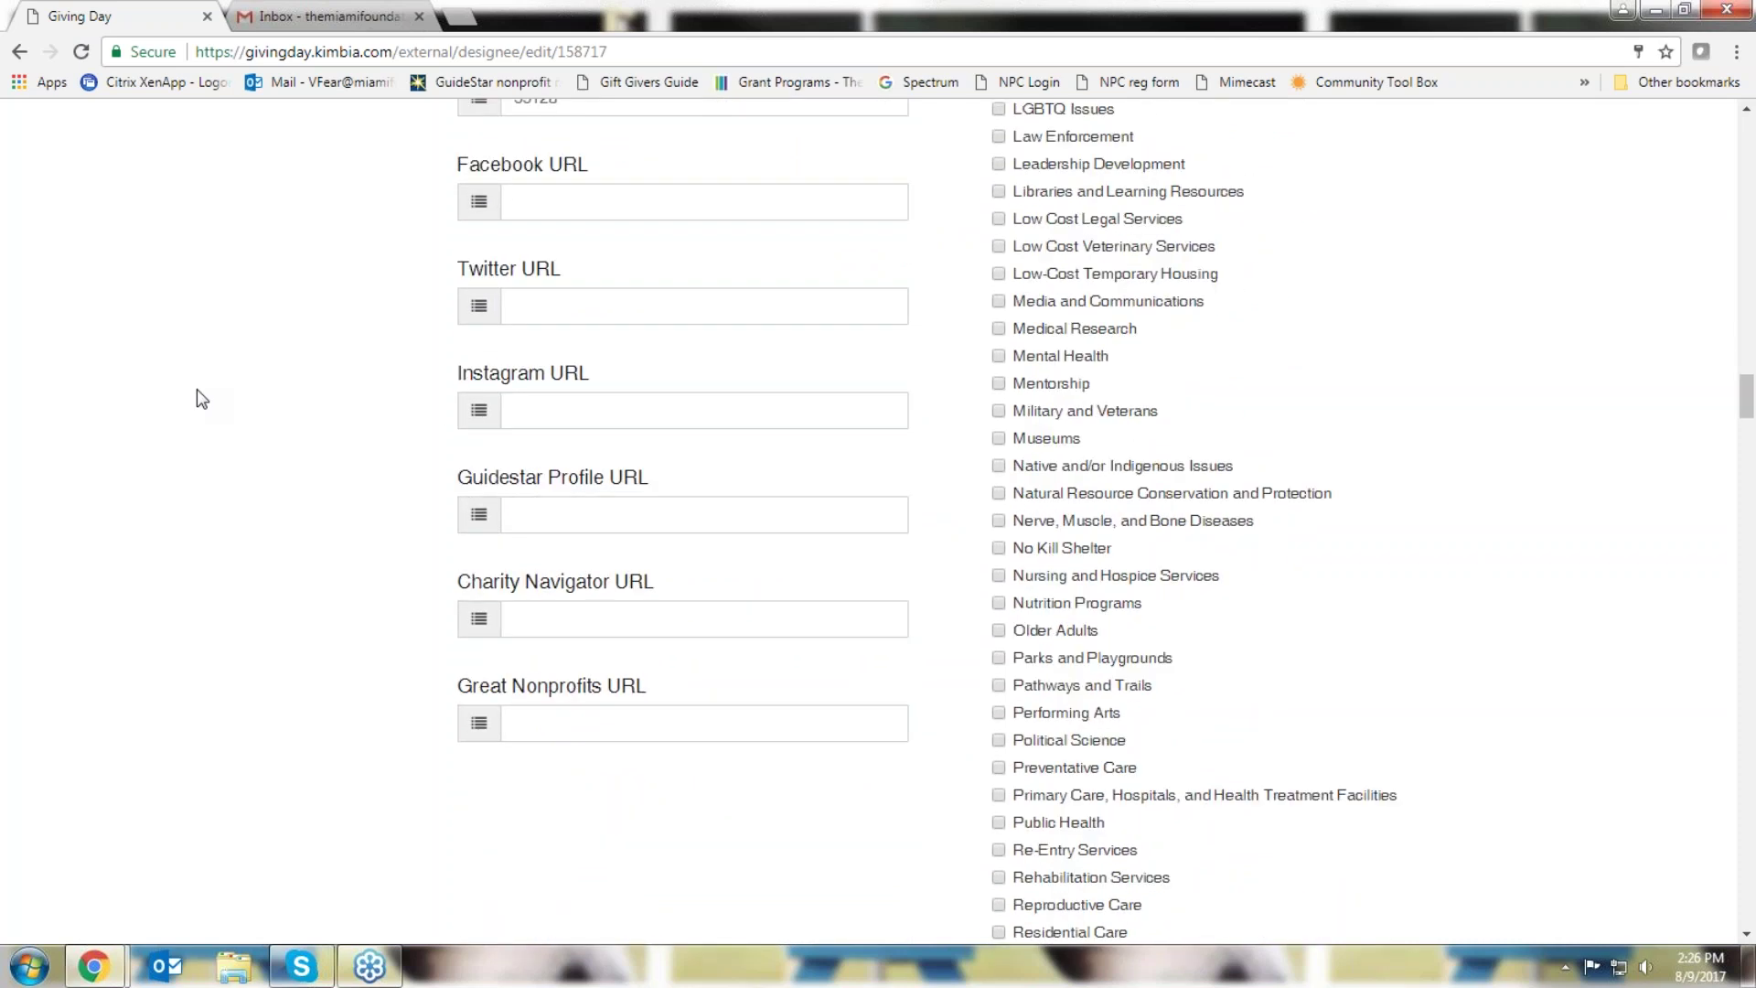
pyautogui.scroll(-9, 196, 390)
pyautogui.scroll(-4, 197, 392)
pyautogui.scroll(1, 196, 391)
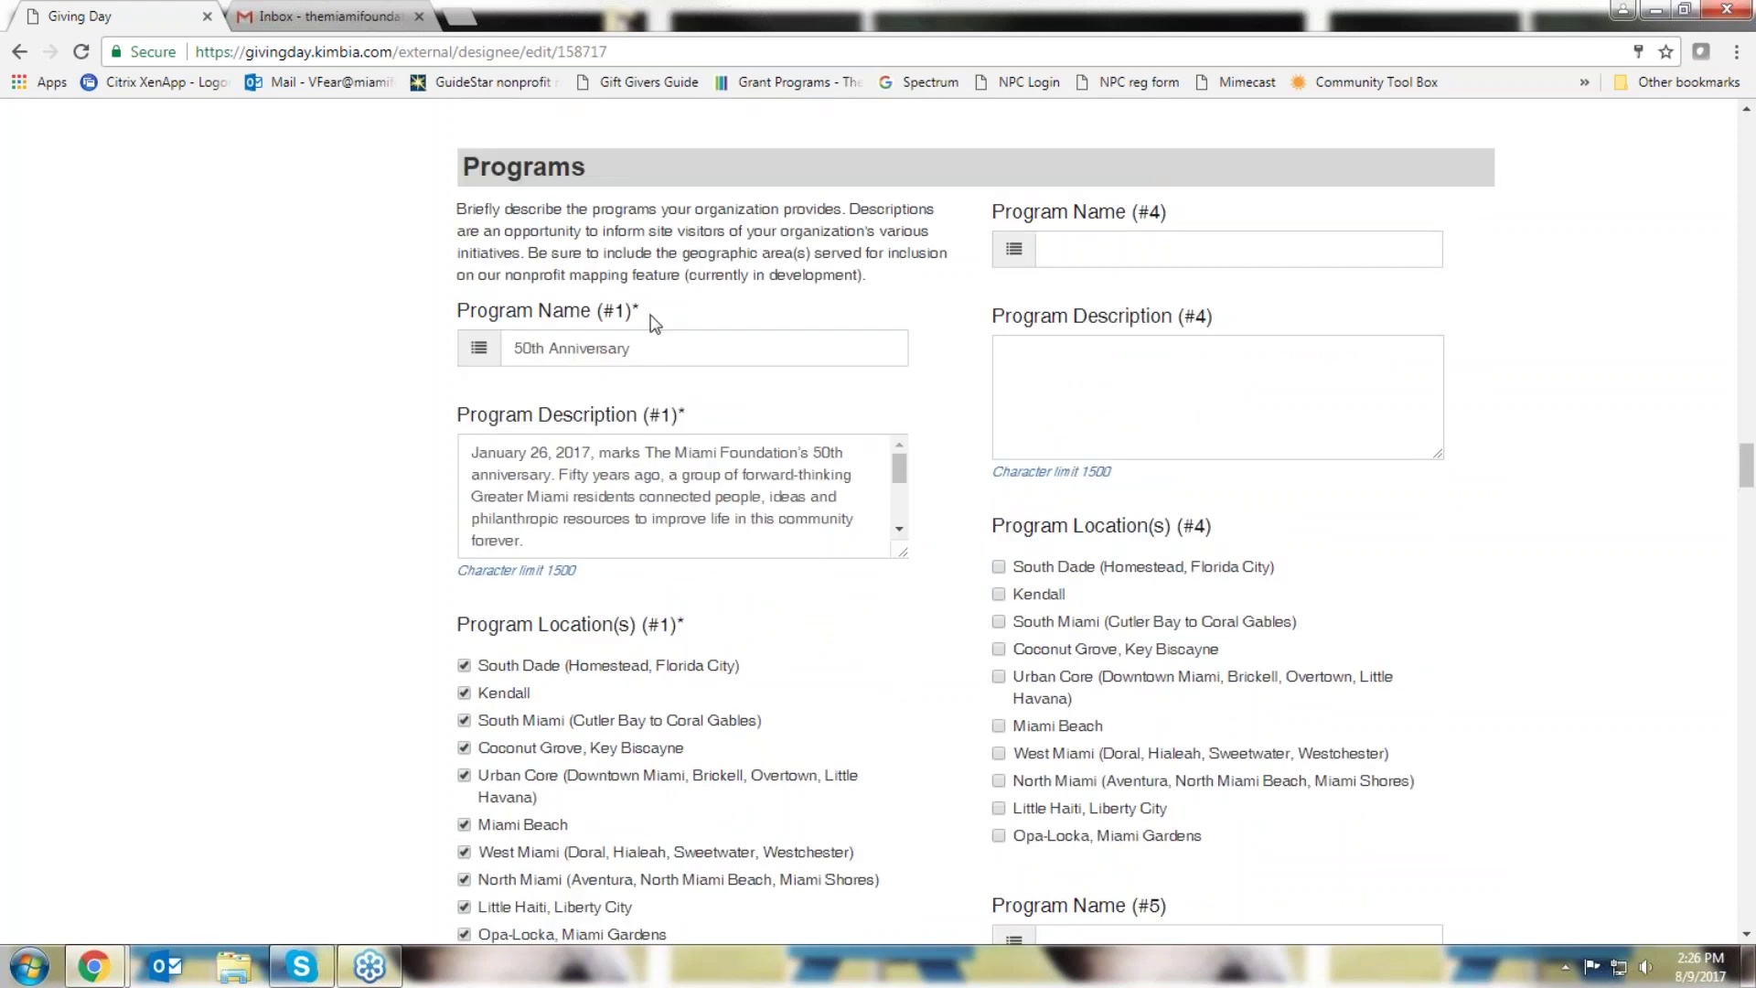
pyautogui.moveTo(648, 314); pyautogui.dragTo(638, 318)
pyautogui.moveTo(1184, 214); pyautogui.dragTo(986, 212)
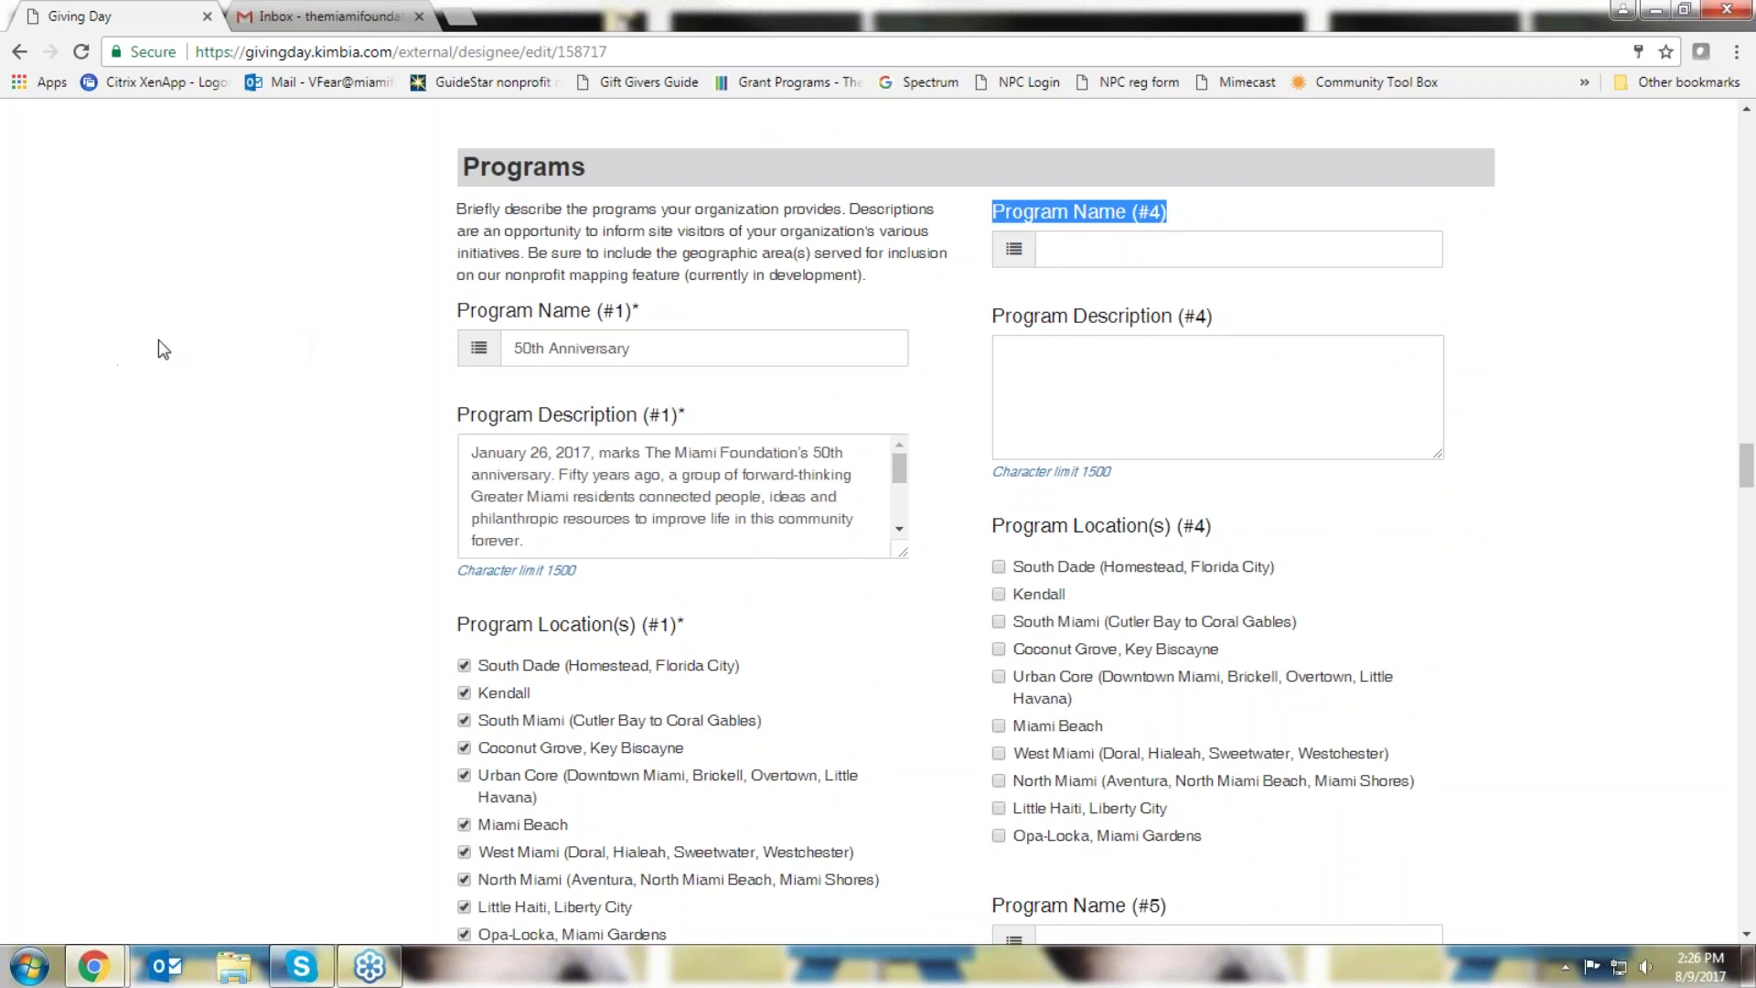
pyautogui.click(264, 325)
pyautogui.moveTo(651, 311); pyautogui.dragTo(382, 326)
pyautogui.click(383, 325)
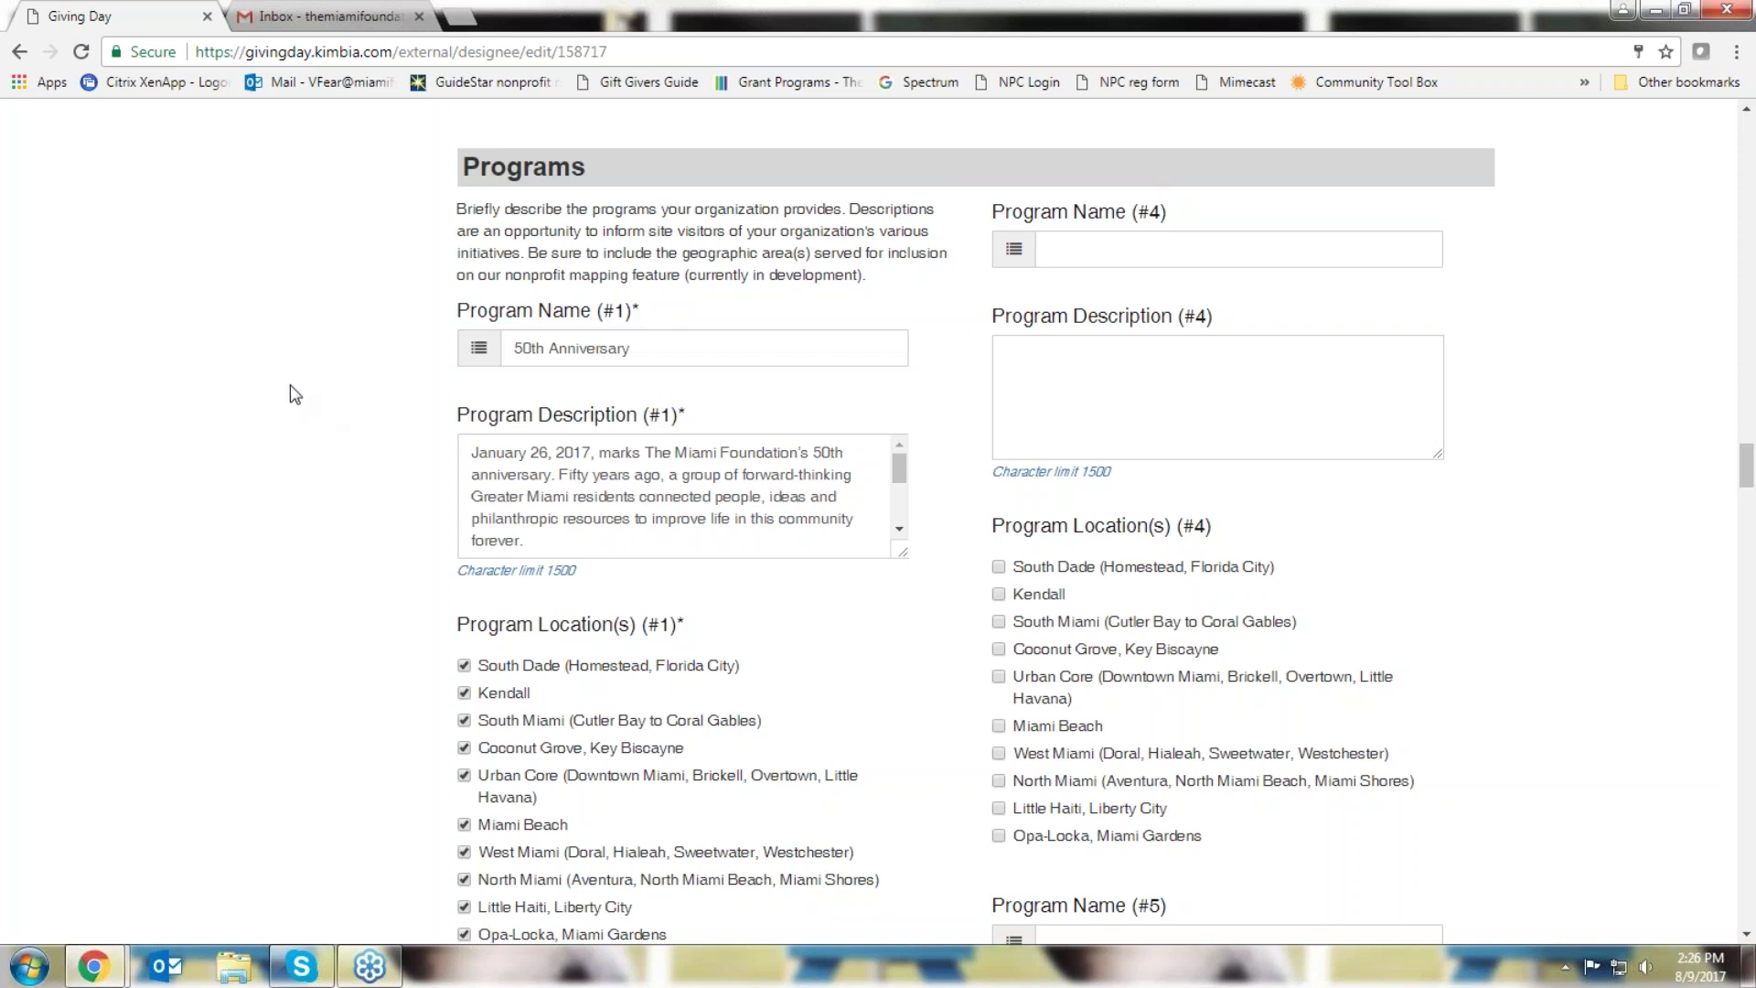
pyautogui.scroll(-8, 295, 394)
pyautogui.scroll(-5, 294, 394)
pyautogui.scroll(-12, 289, 384)
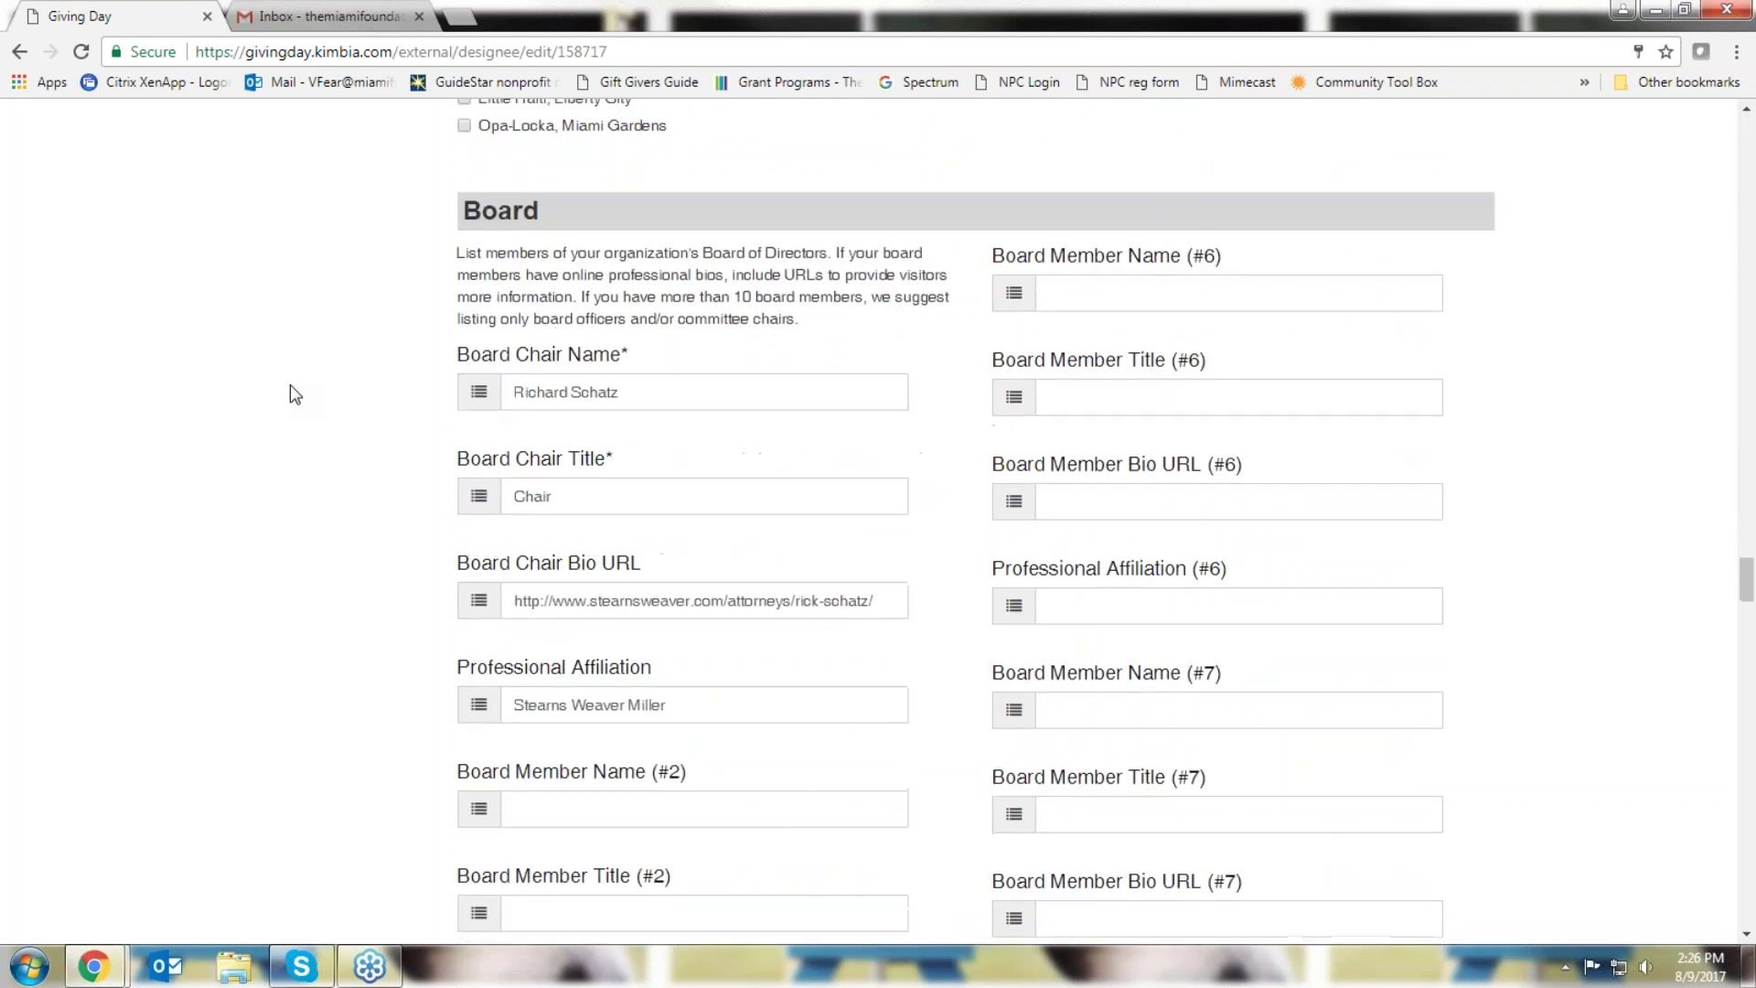
pyautogui.scroll(-15, 290, 393)
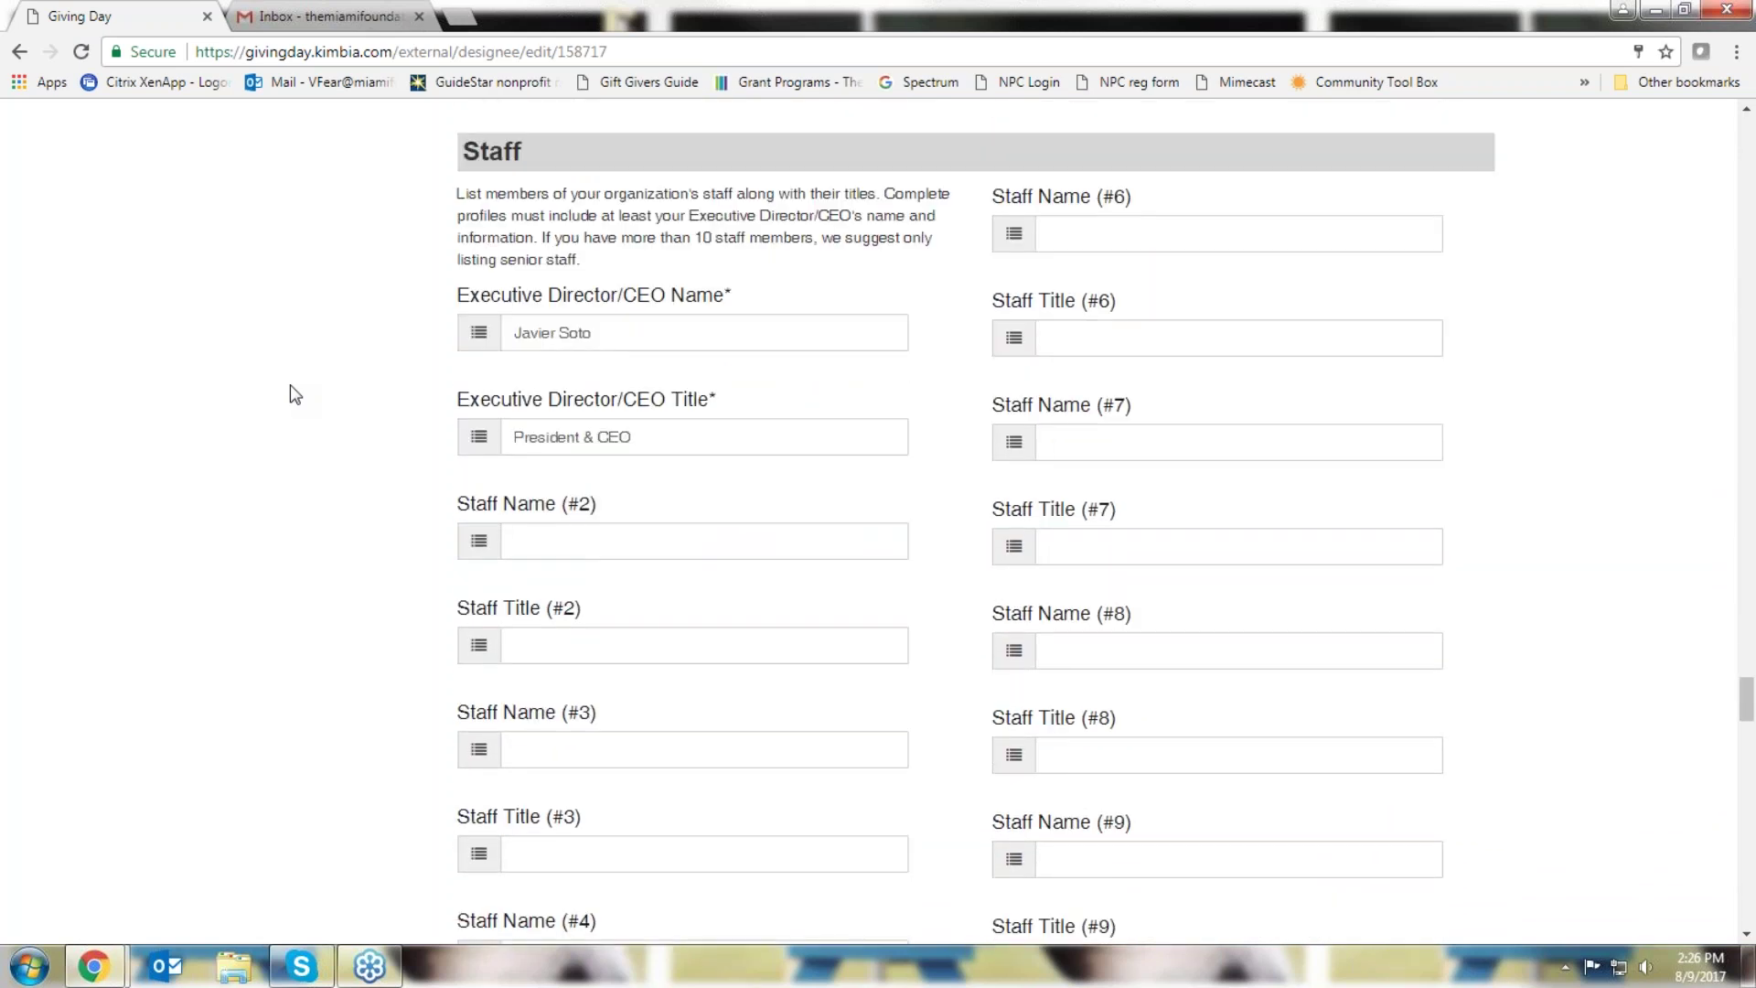
pyautogui.scroll(-10, 293, 393)
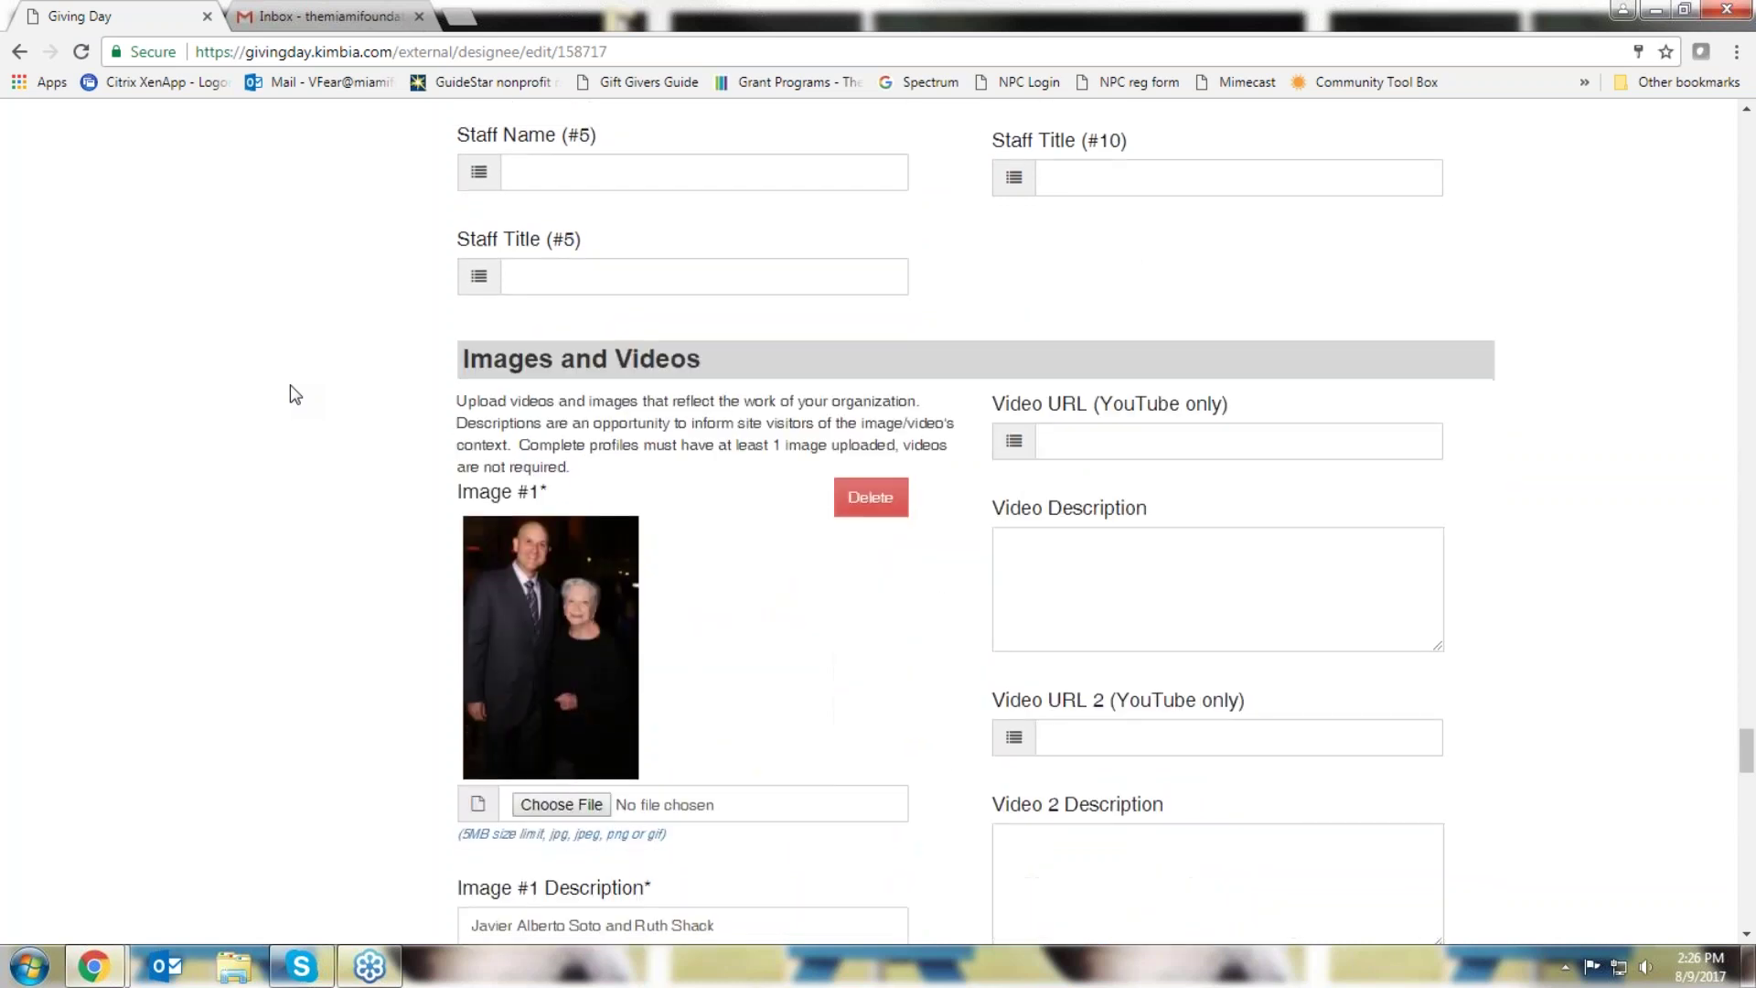
pyautogui.scroll(-2, 294, 394)
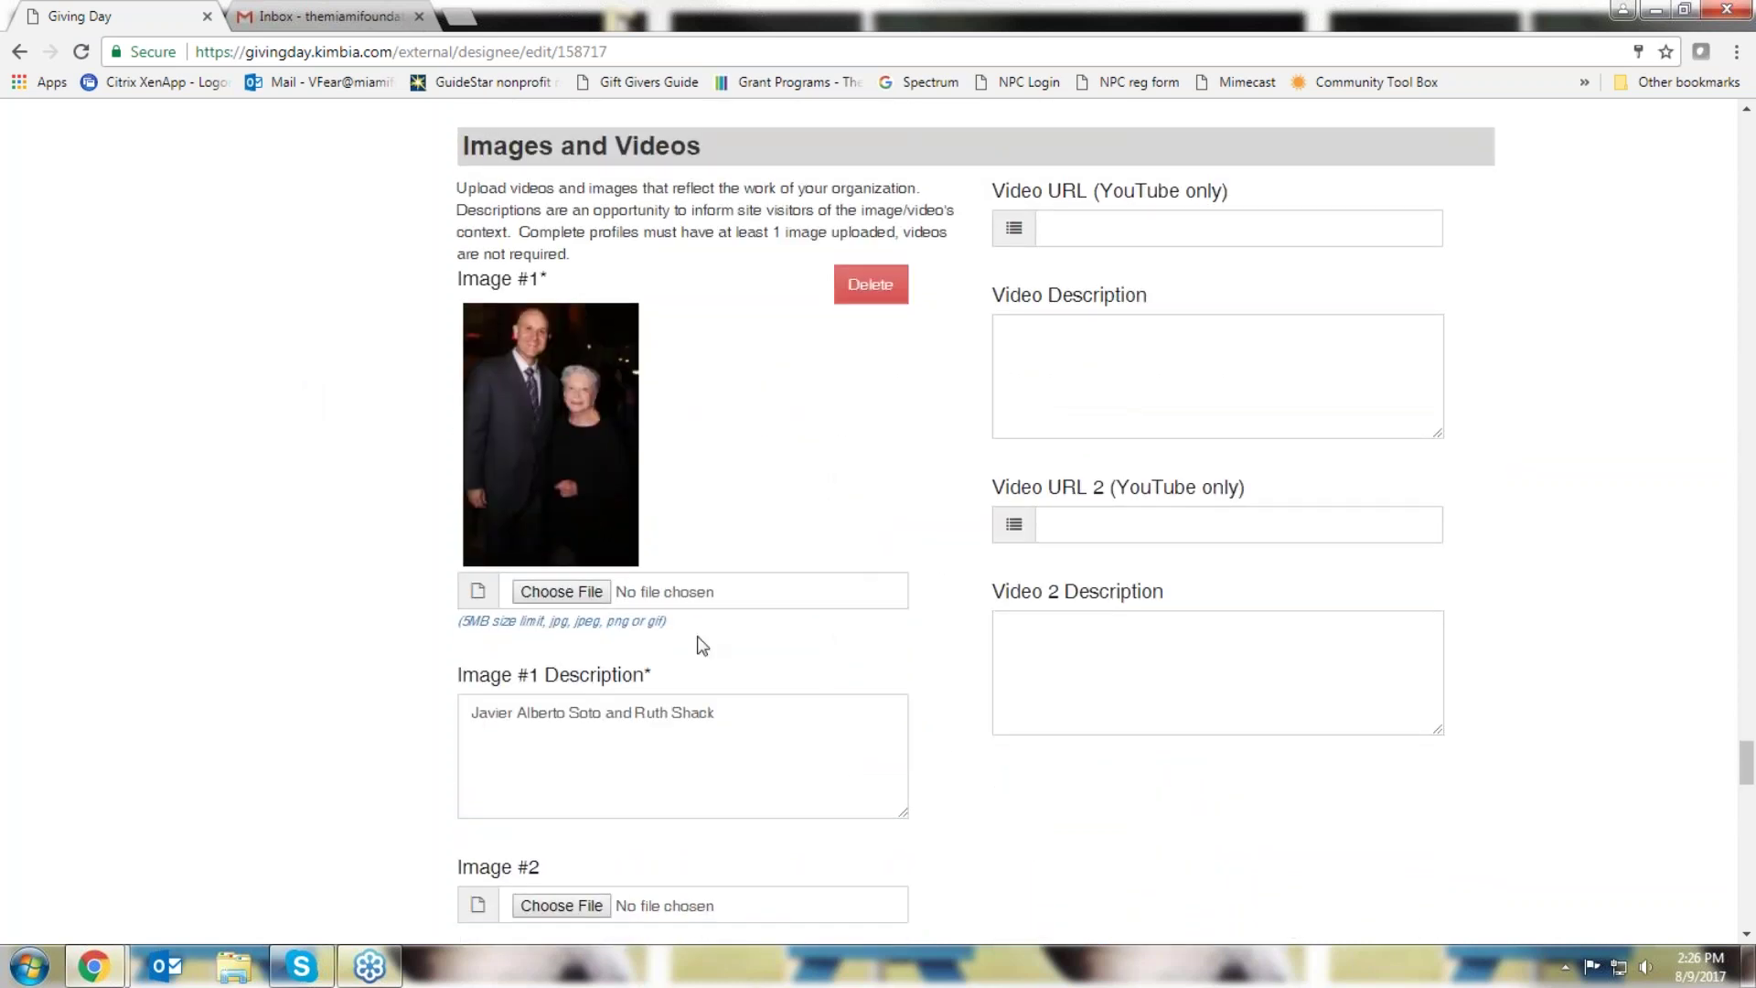
pyautogui.moveTo(459, 621); pyautogui.dragTo(495, 623)
pyautogui.click(339, 603)
pyautogui.scroll(-2, 902, 620)
pyautogui.scroll(-13, 599, 552)
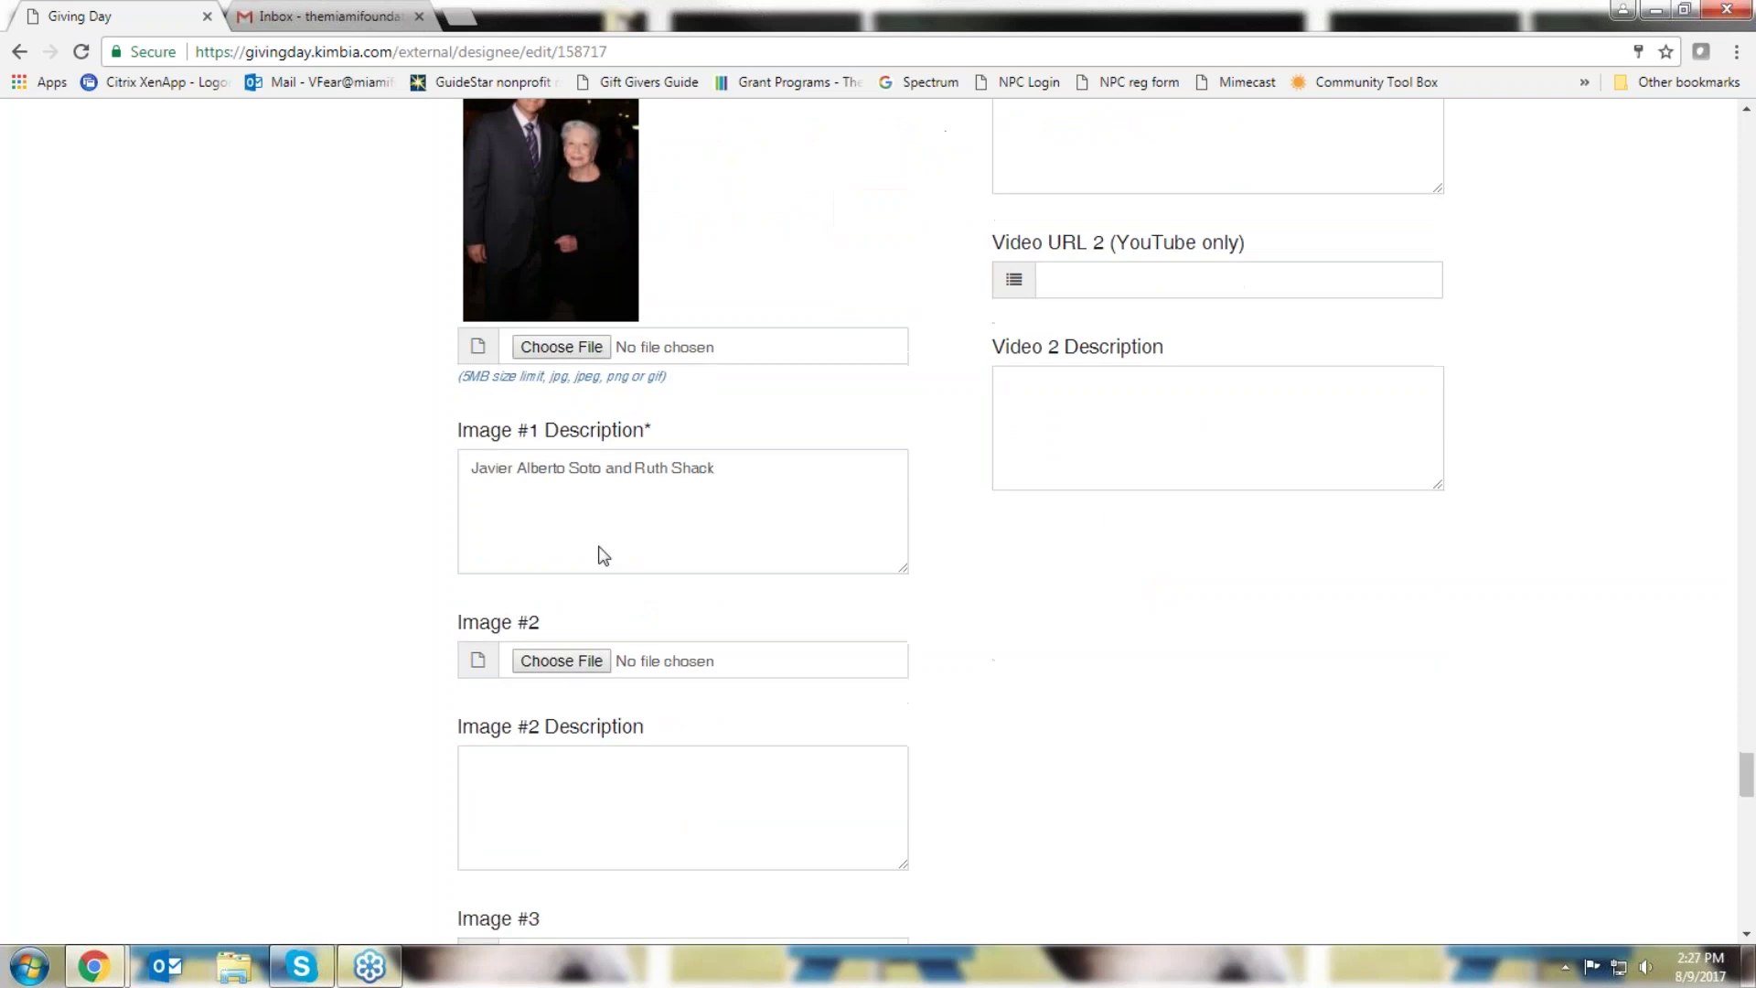
pyautogui.scroll(-2, 346, 483)
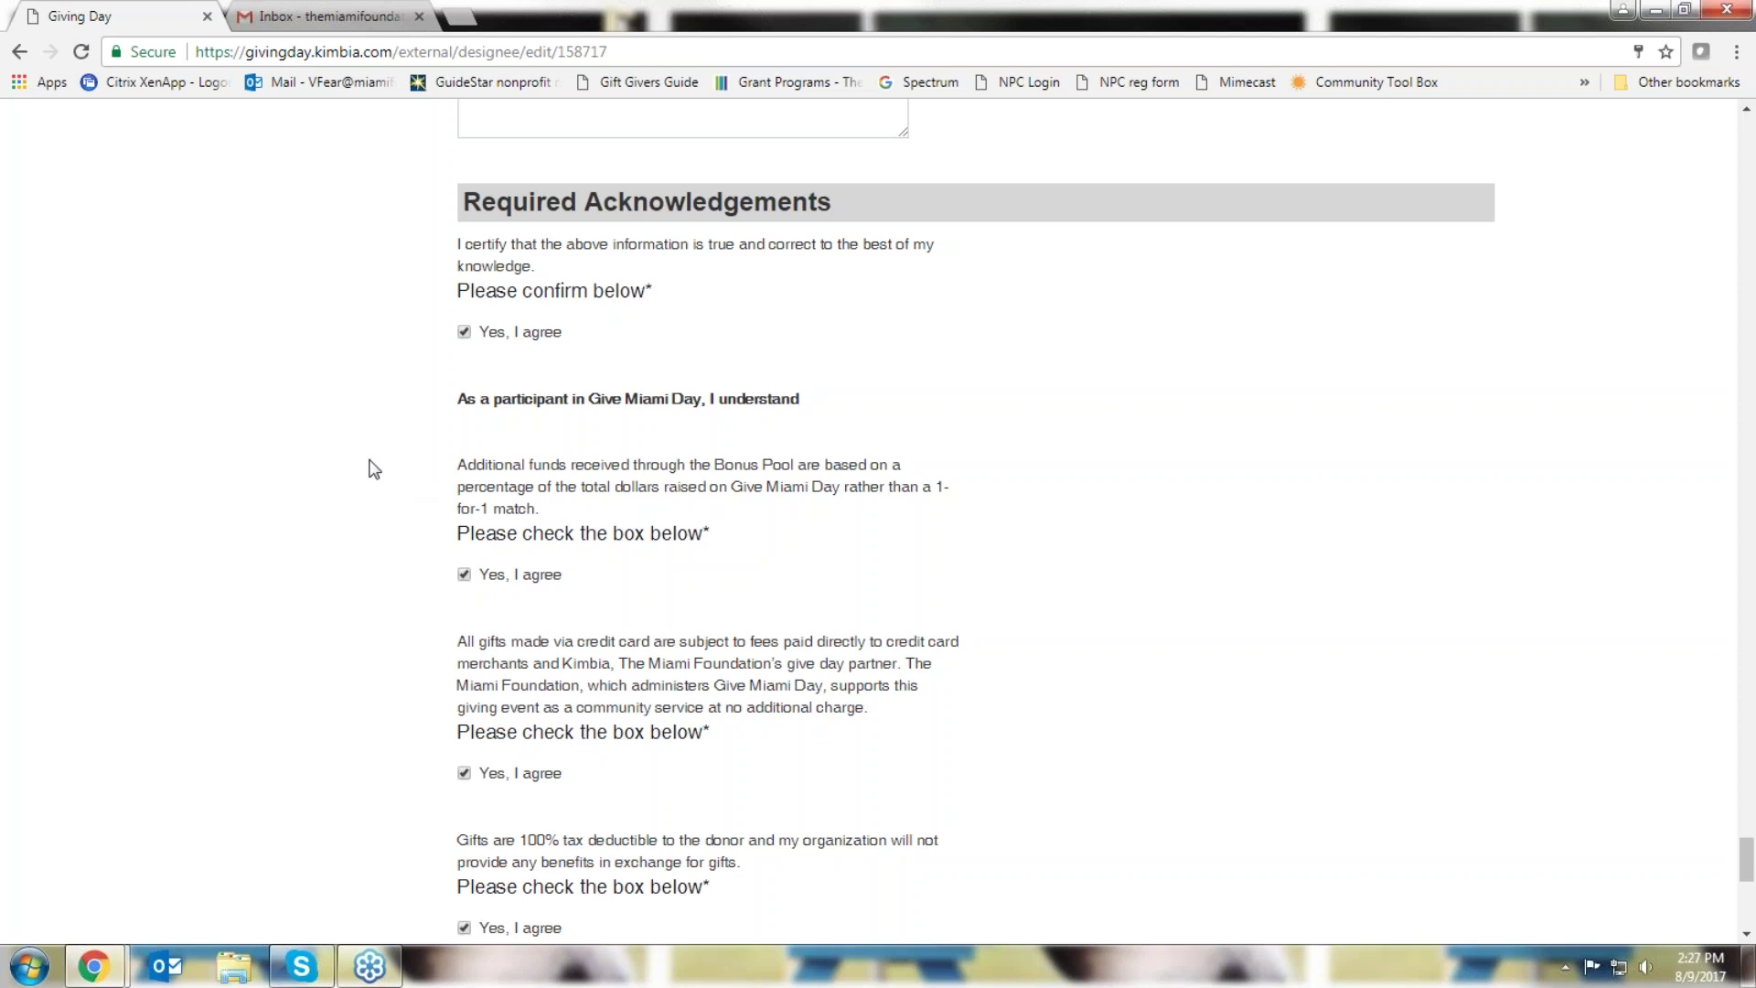
# Review the Bonus Pool acknowledgement wording and save the registration form changes
pyautogui.scroll(-2, 373, 468)
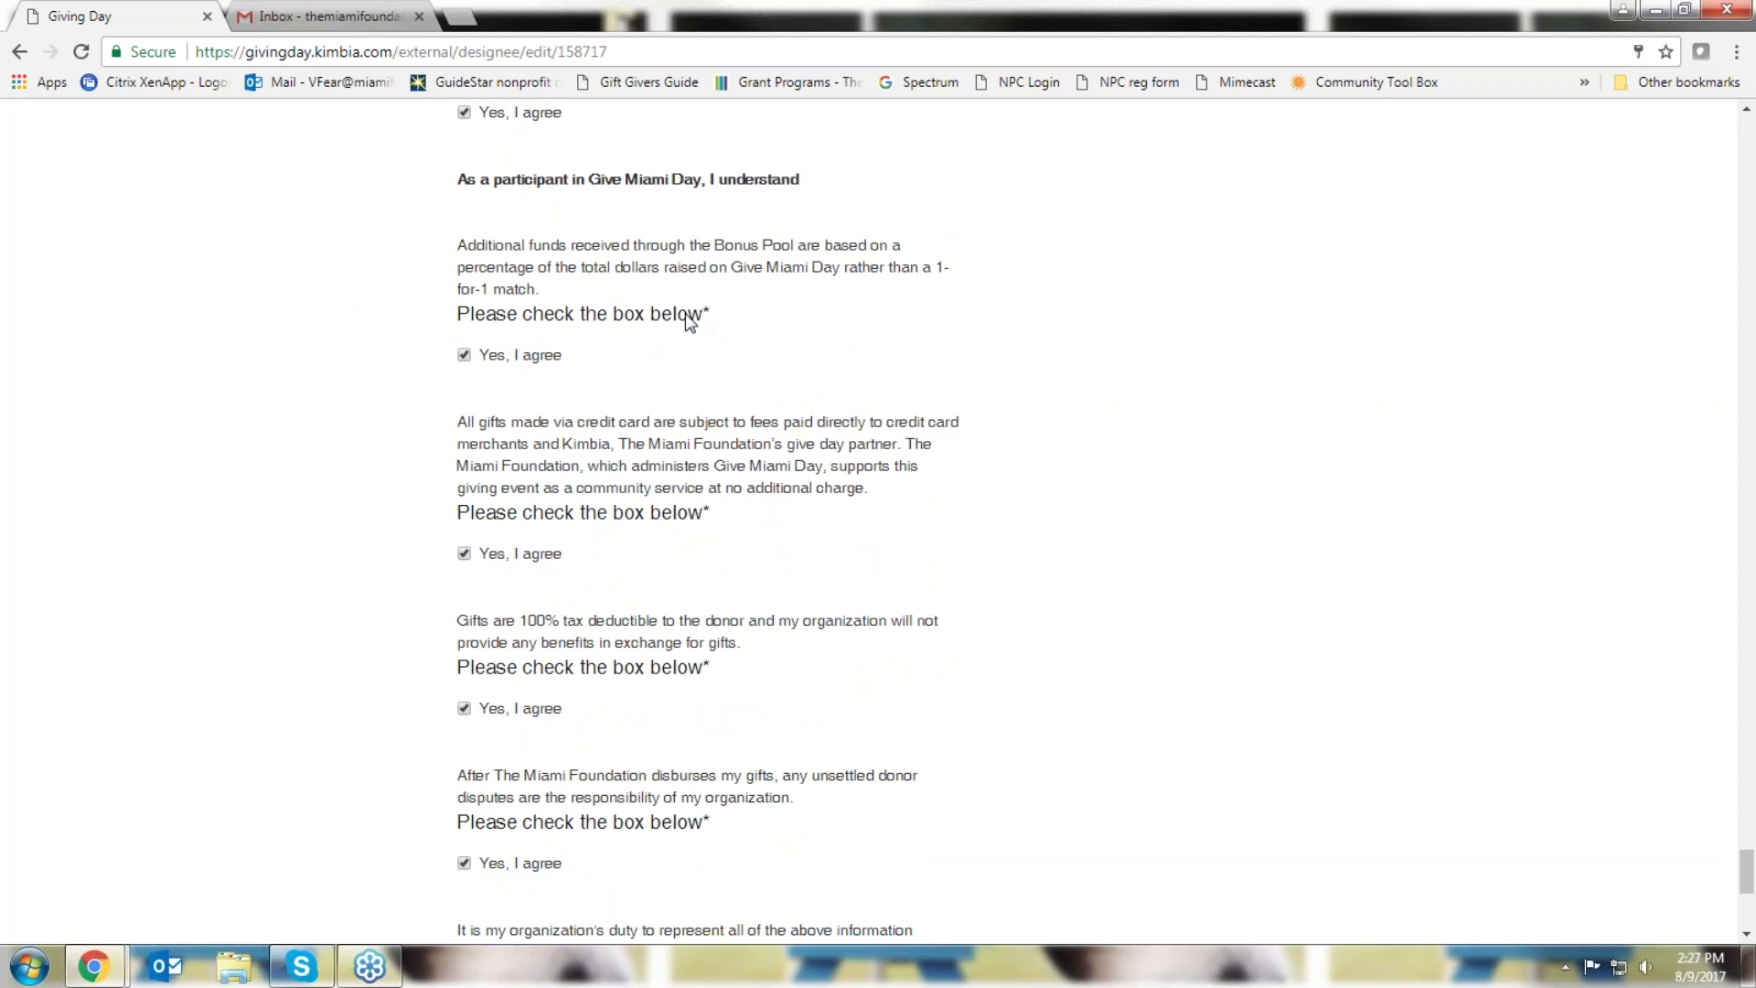
pyautogui.moveTo(714, 246); pyautogui.dragTo(798, 244)
pyautogui.click(325, 293)
pyautogui.scroll(-2, 311, 437)
pyautogui.scroll(-4, 311, 439)
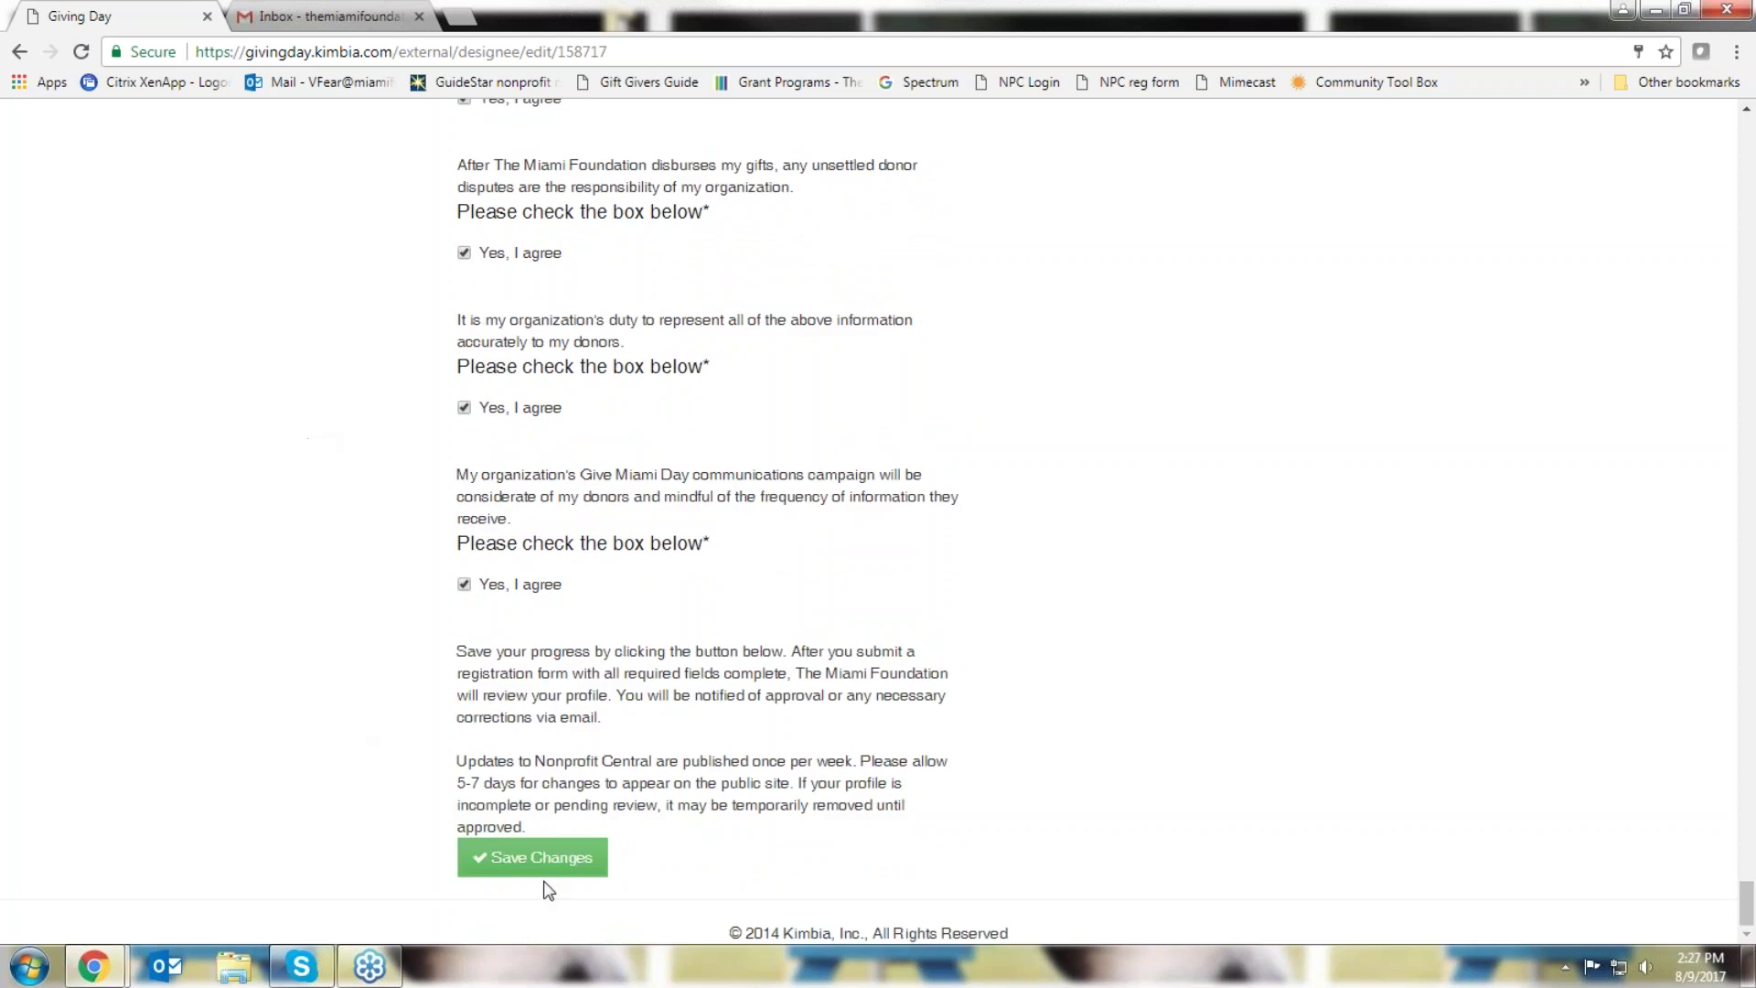
pyautogui.click(540, 860)
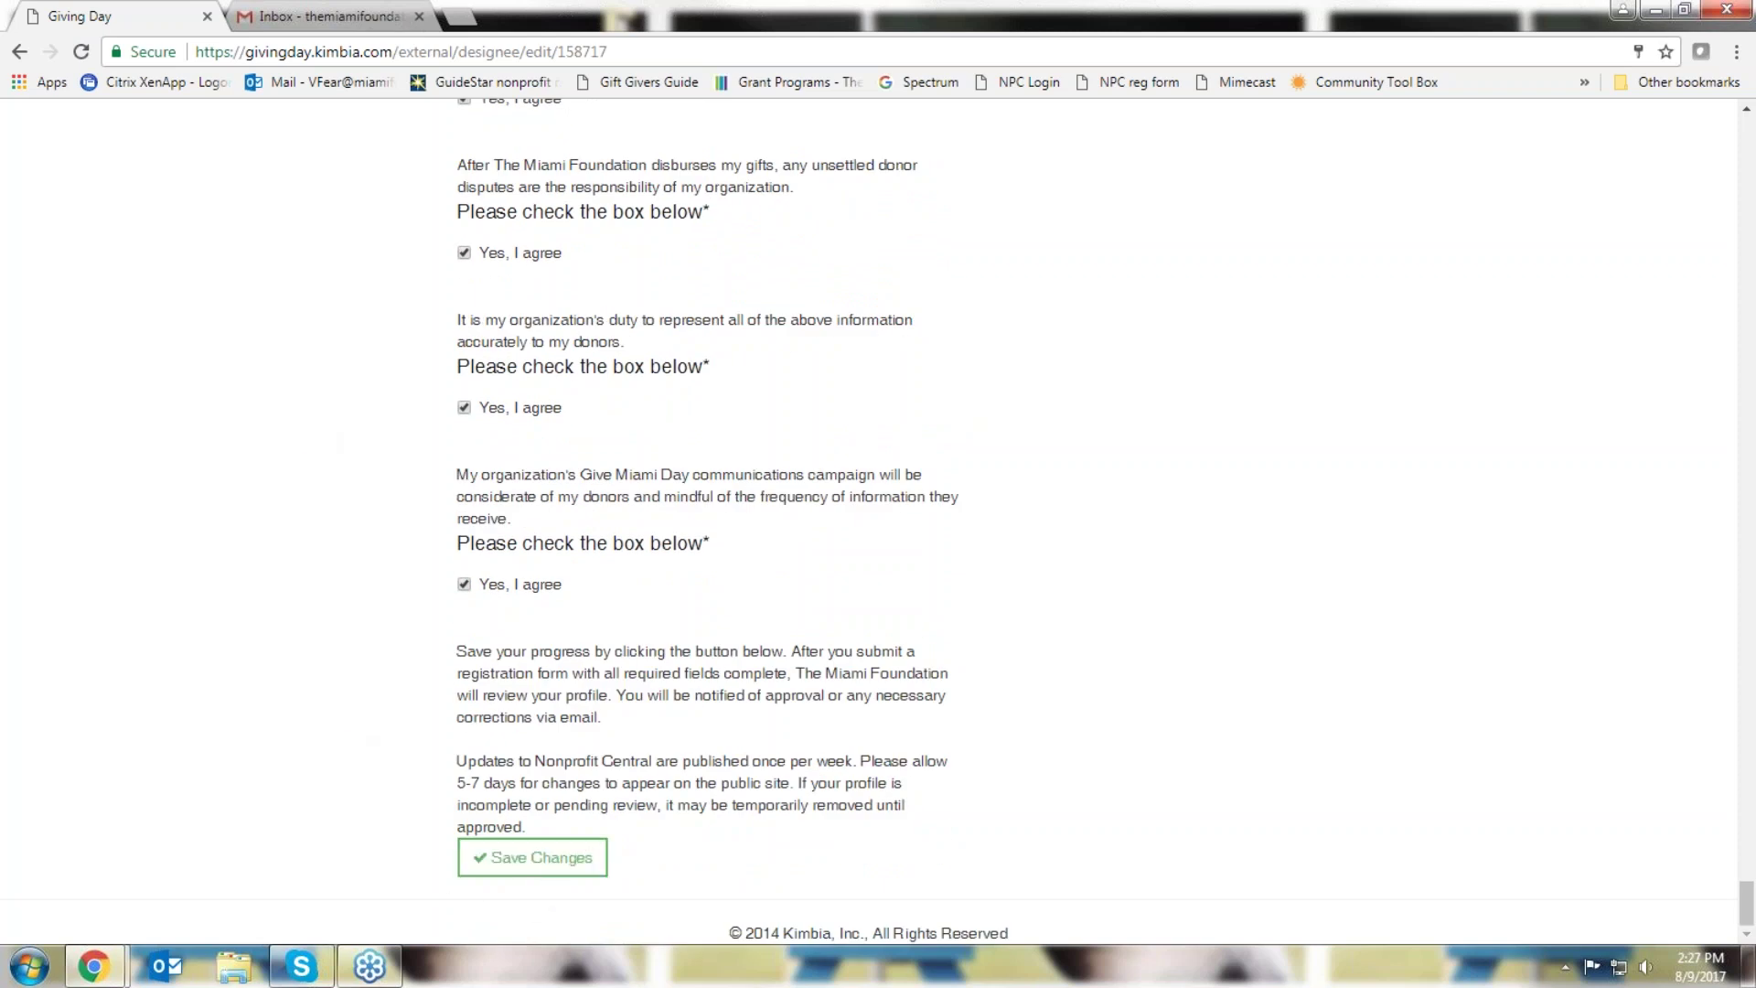
# Untick the final Yes, I agree acknowledgement
pyautogui.scroll(5, 297, 700)
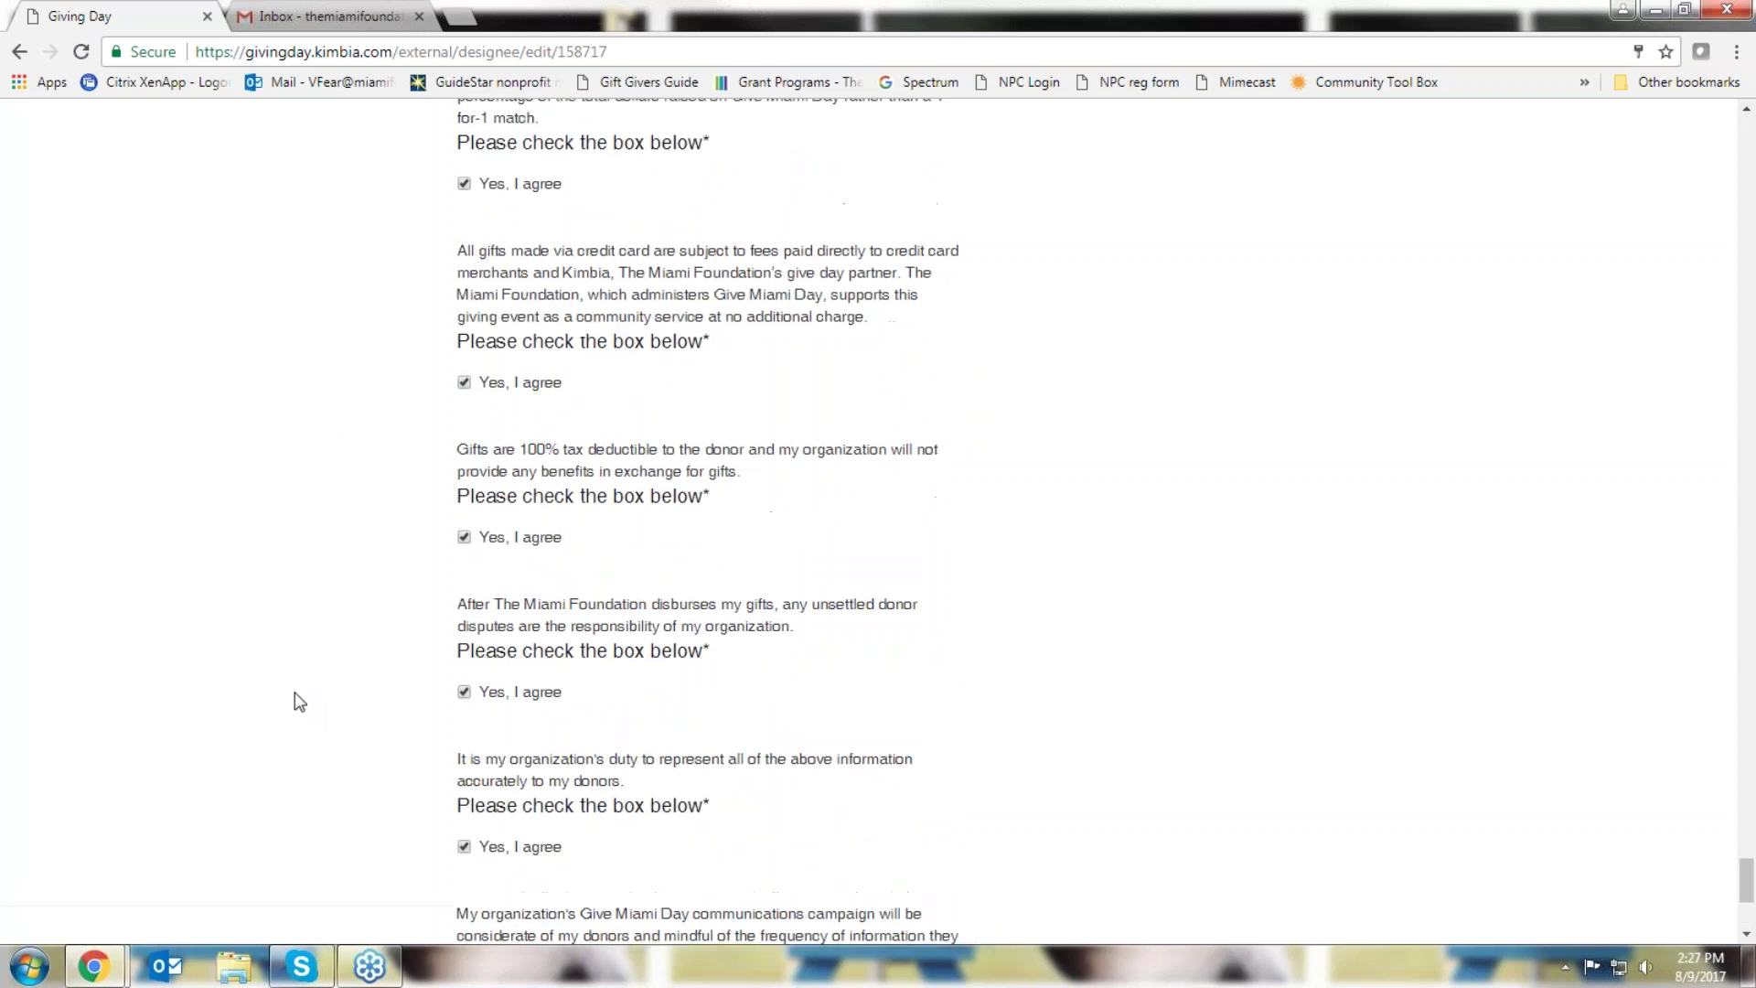
pyautogui.scroll(-5, 295, 693)
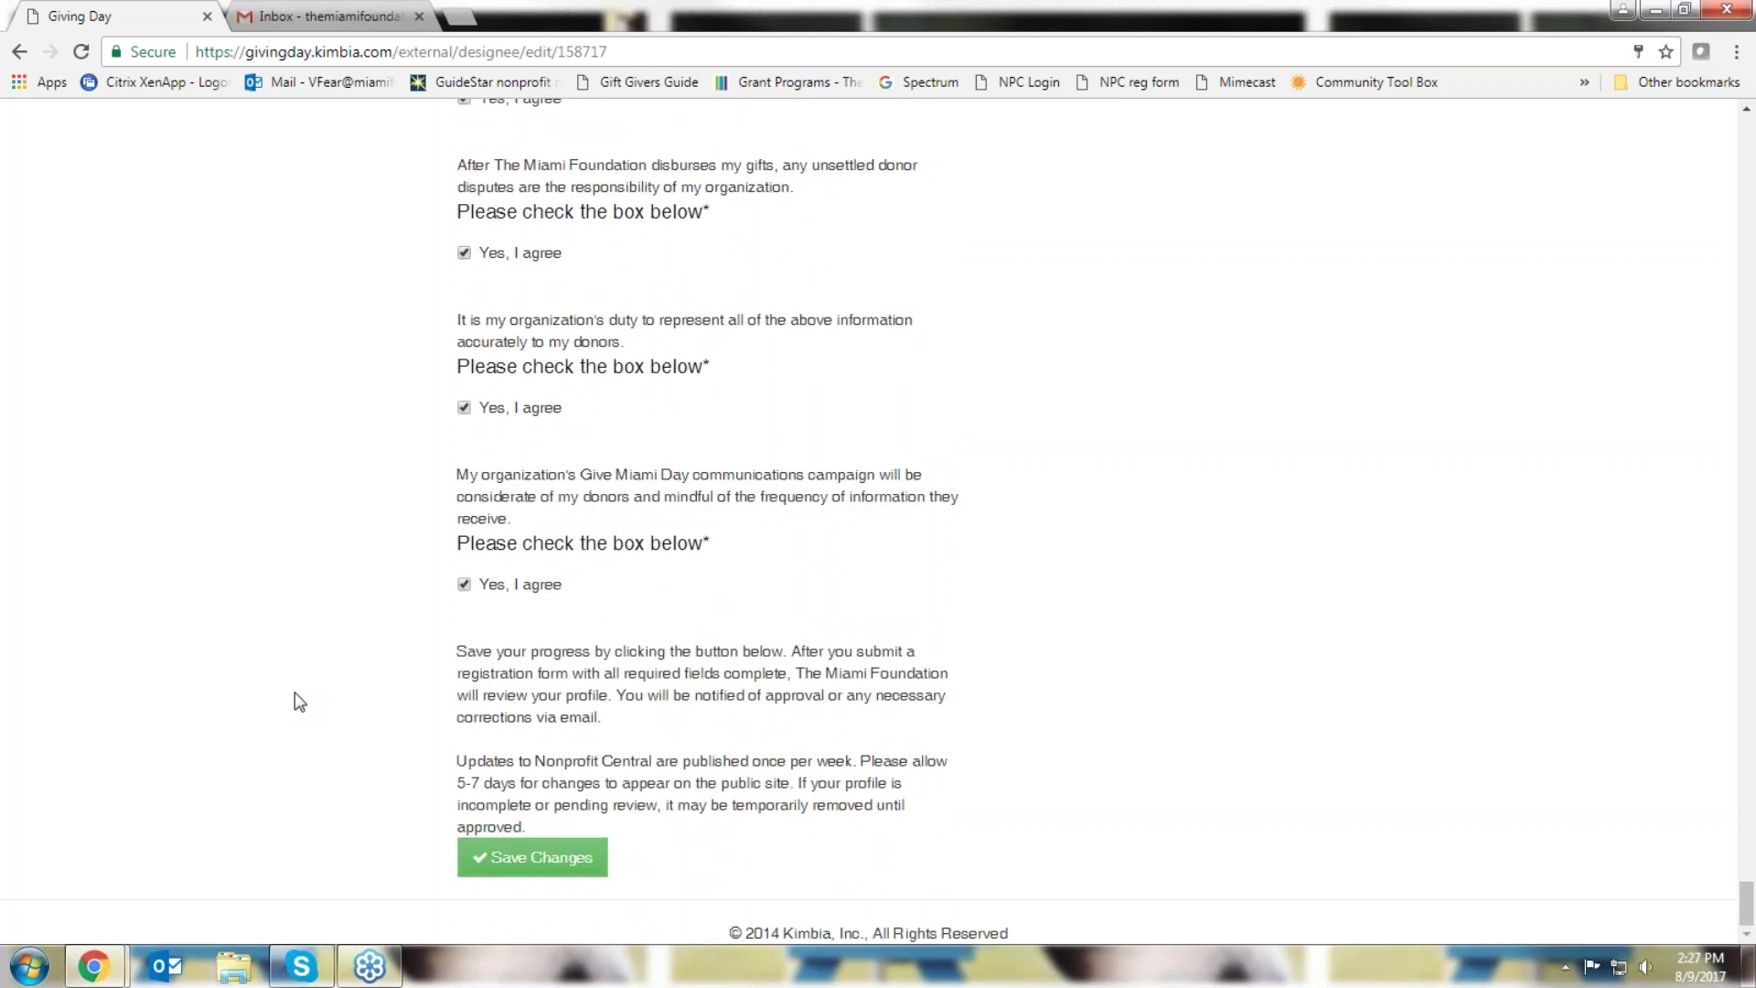
pyautogui.click(464, 586)
# Untick the second-to-last acknowledgement, save as partial progress, then decline a second save
pyautogui.click(463, 408)
pyautogui.scroll(-1, 270, 423)
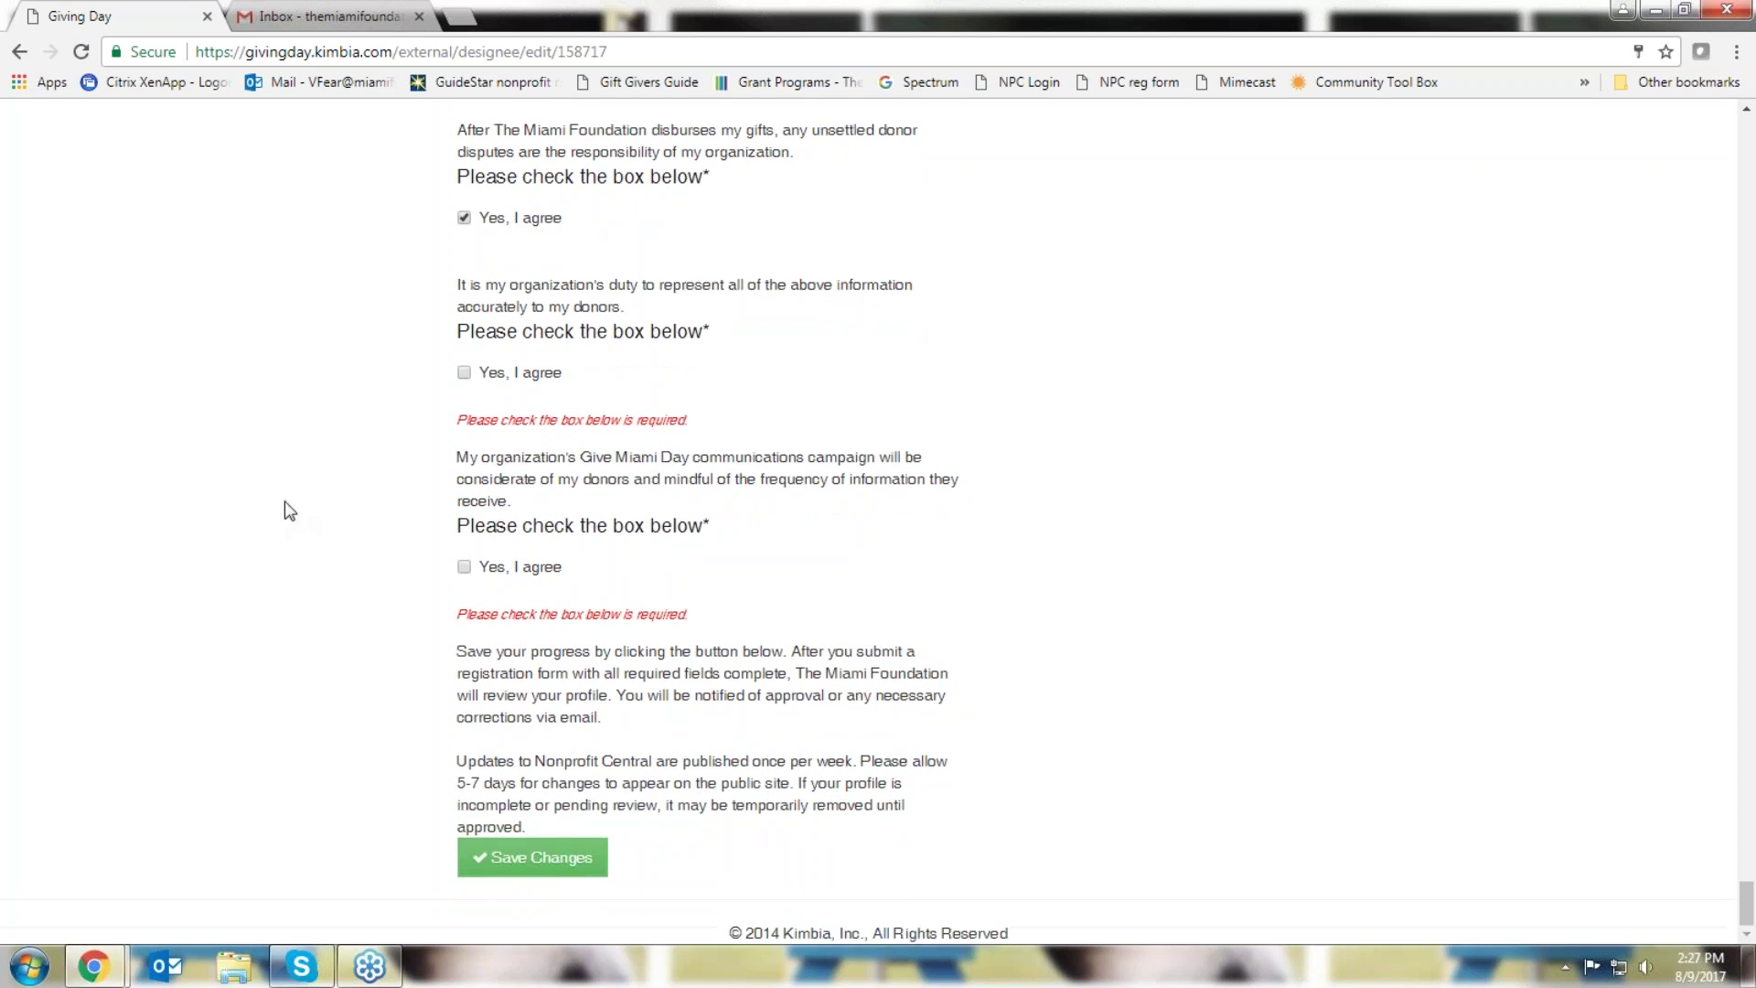
pyautogui.click(506, 863)
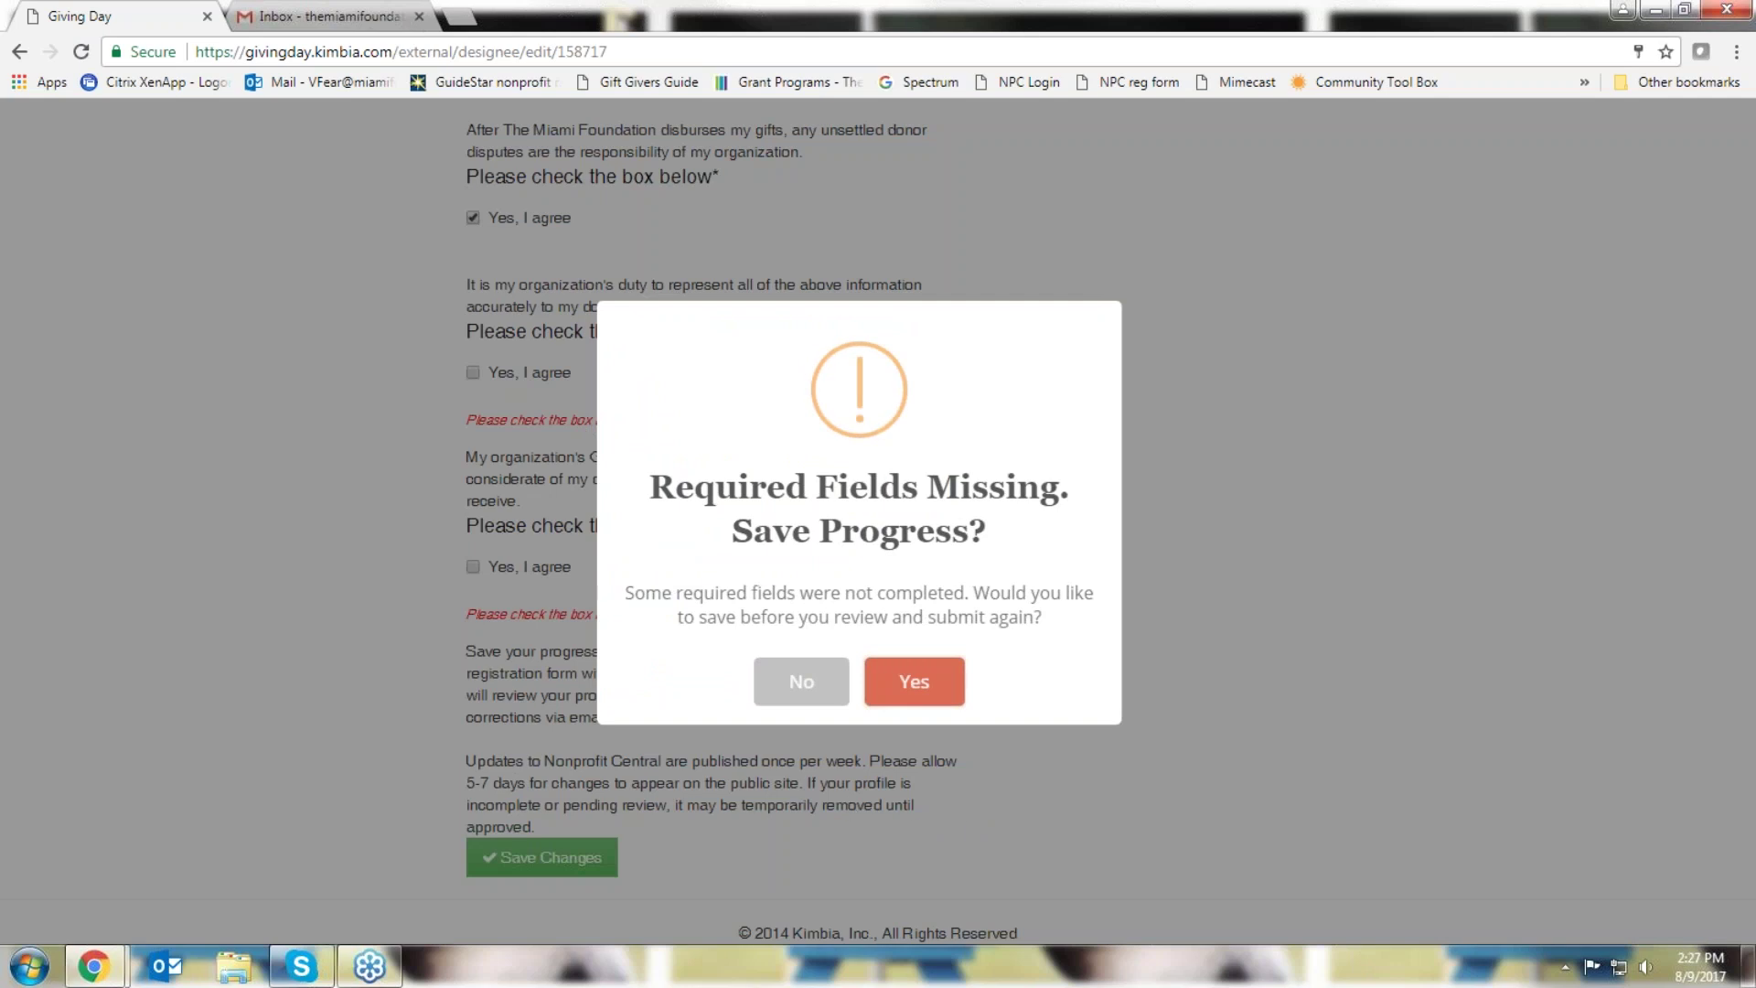
pyautogui.click(937, 697)
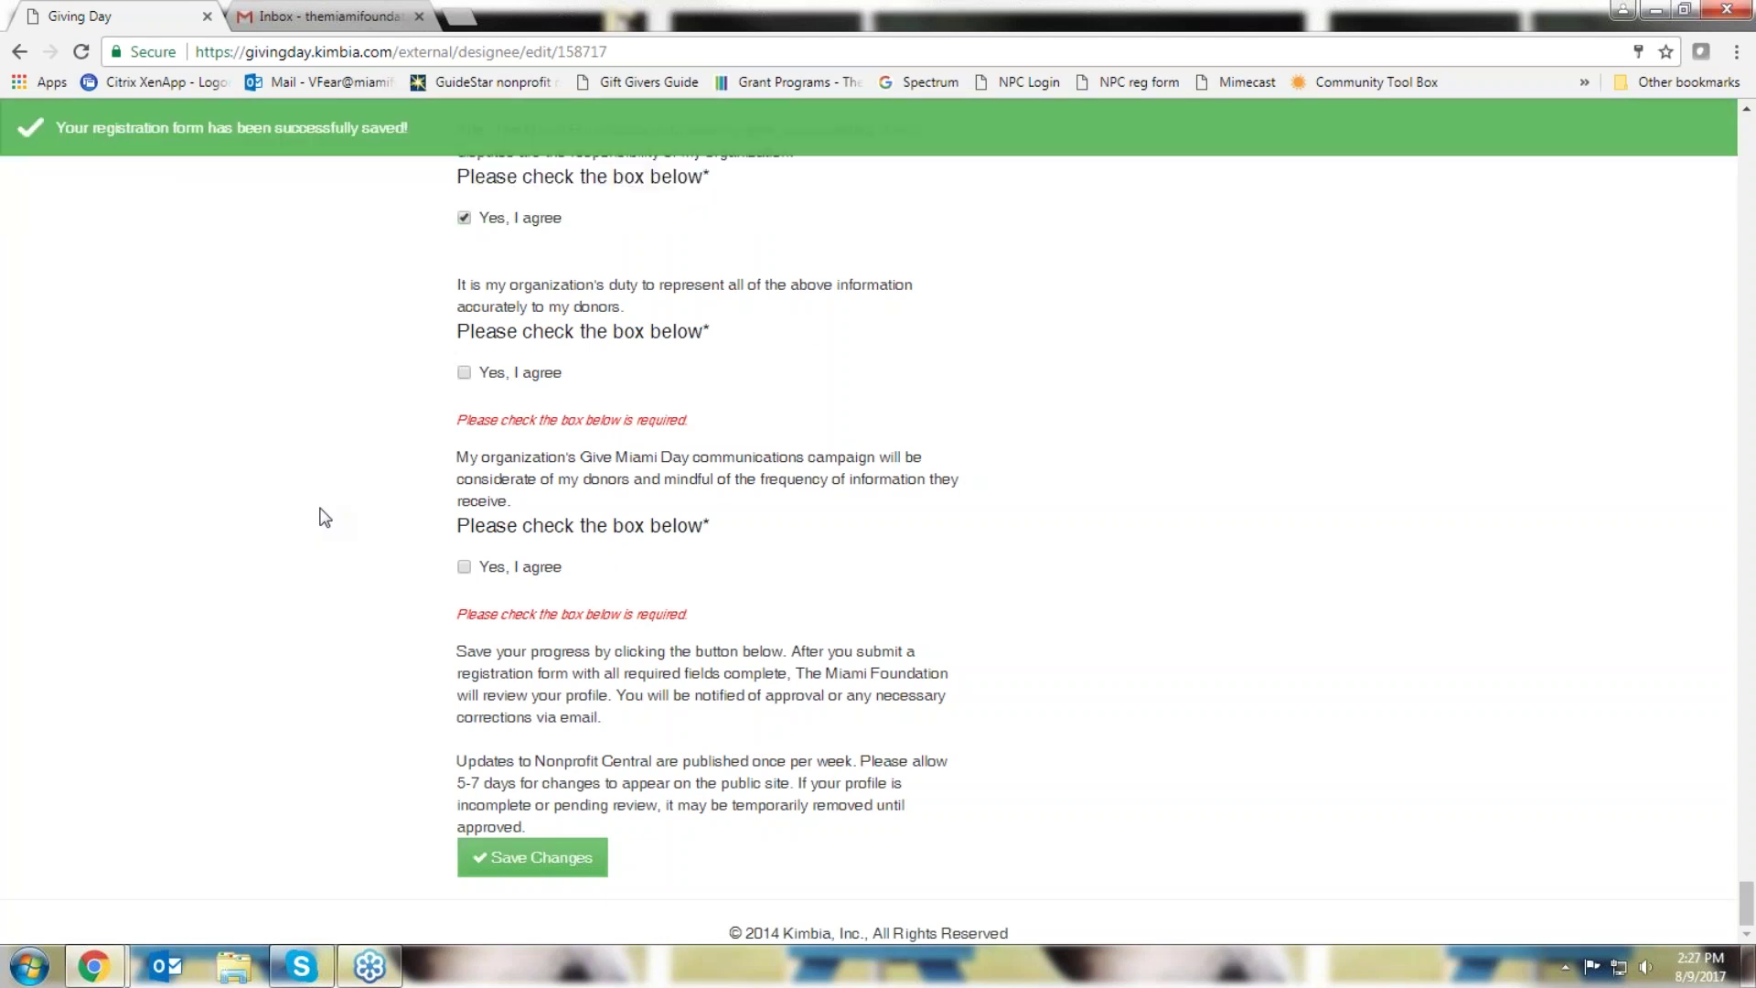
pyautogui.click(565, 860)
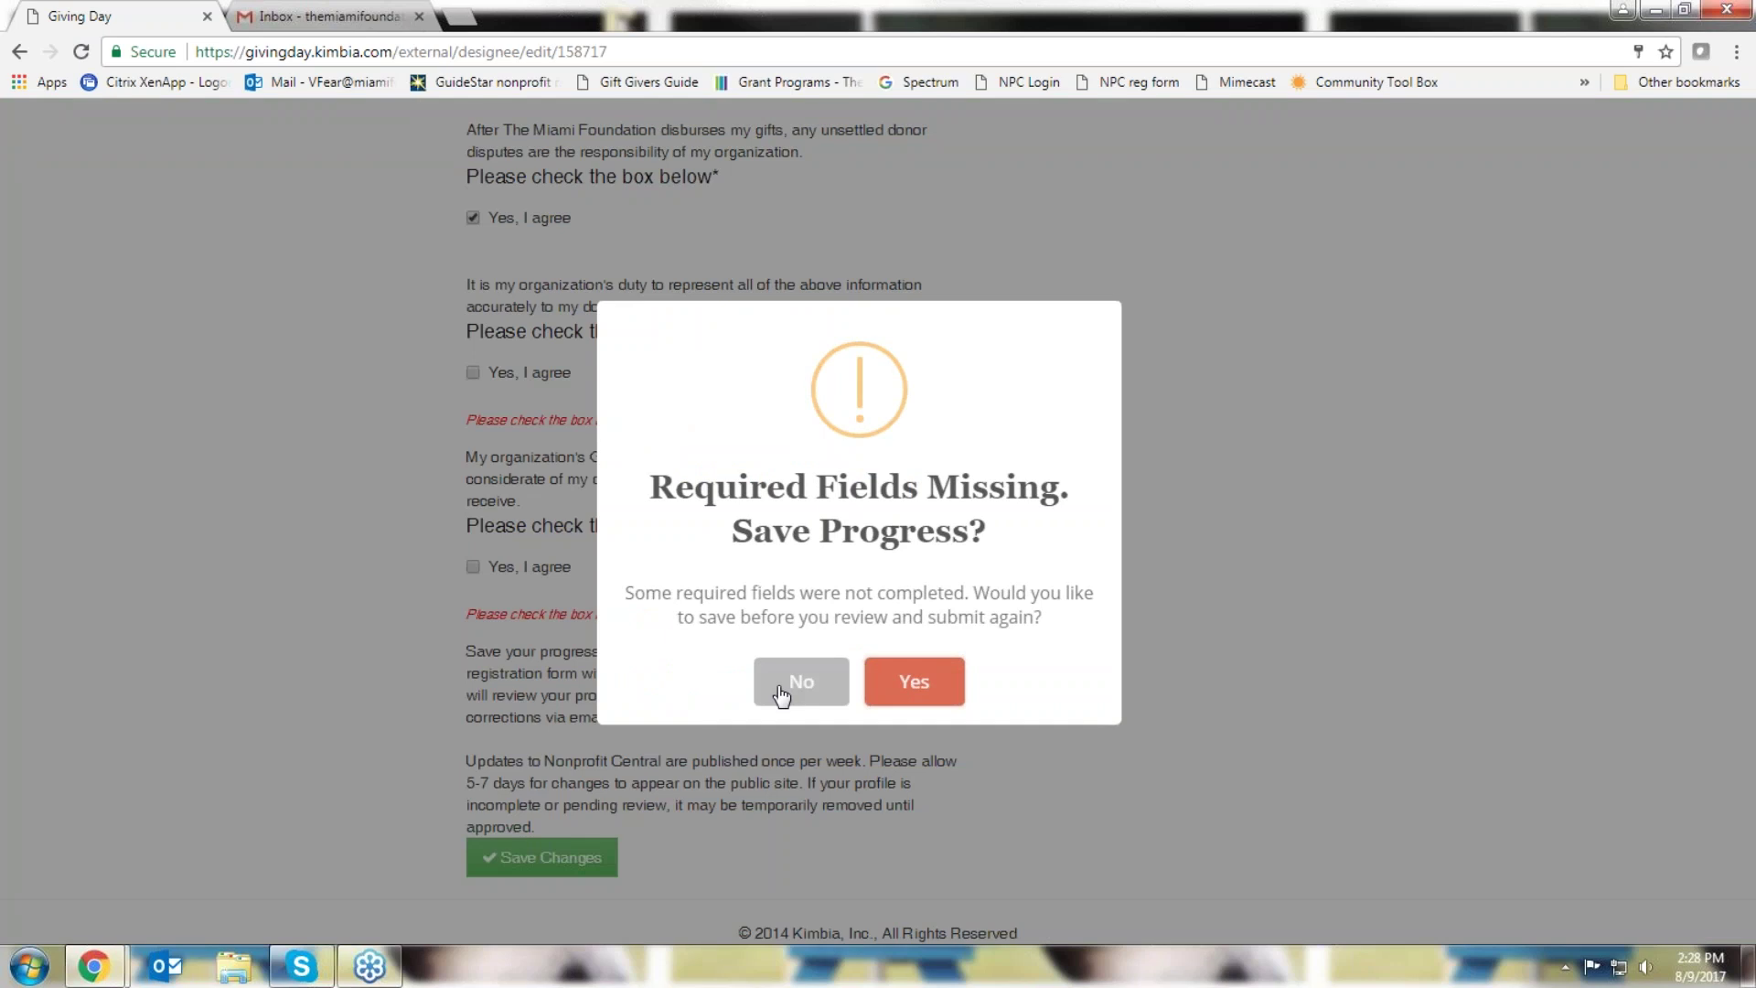
pyautogui.click(781, 694)
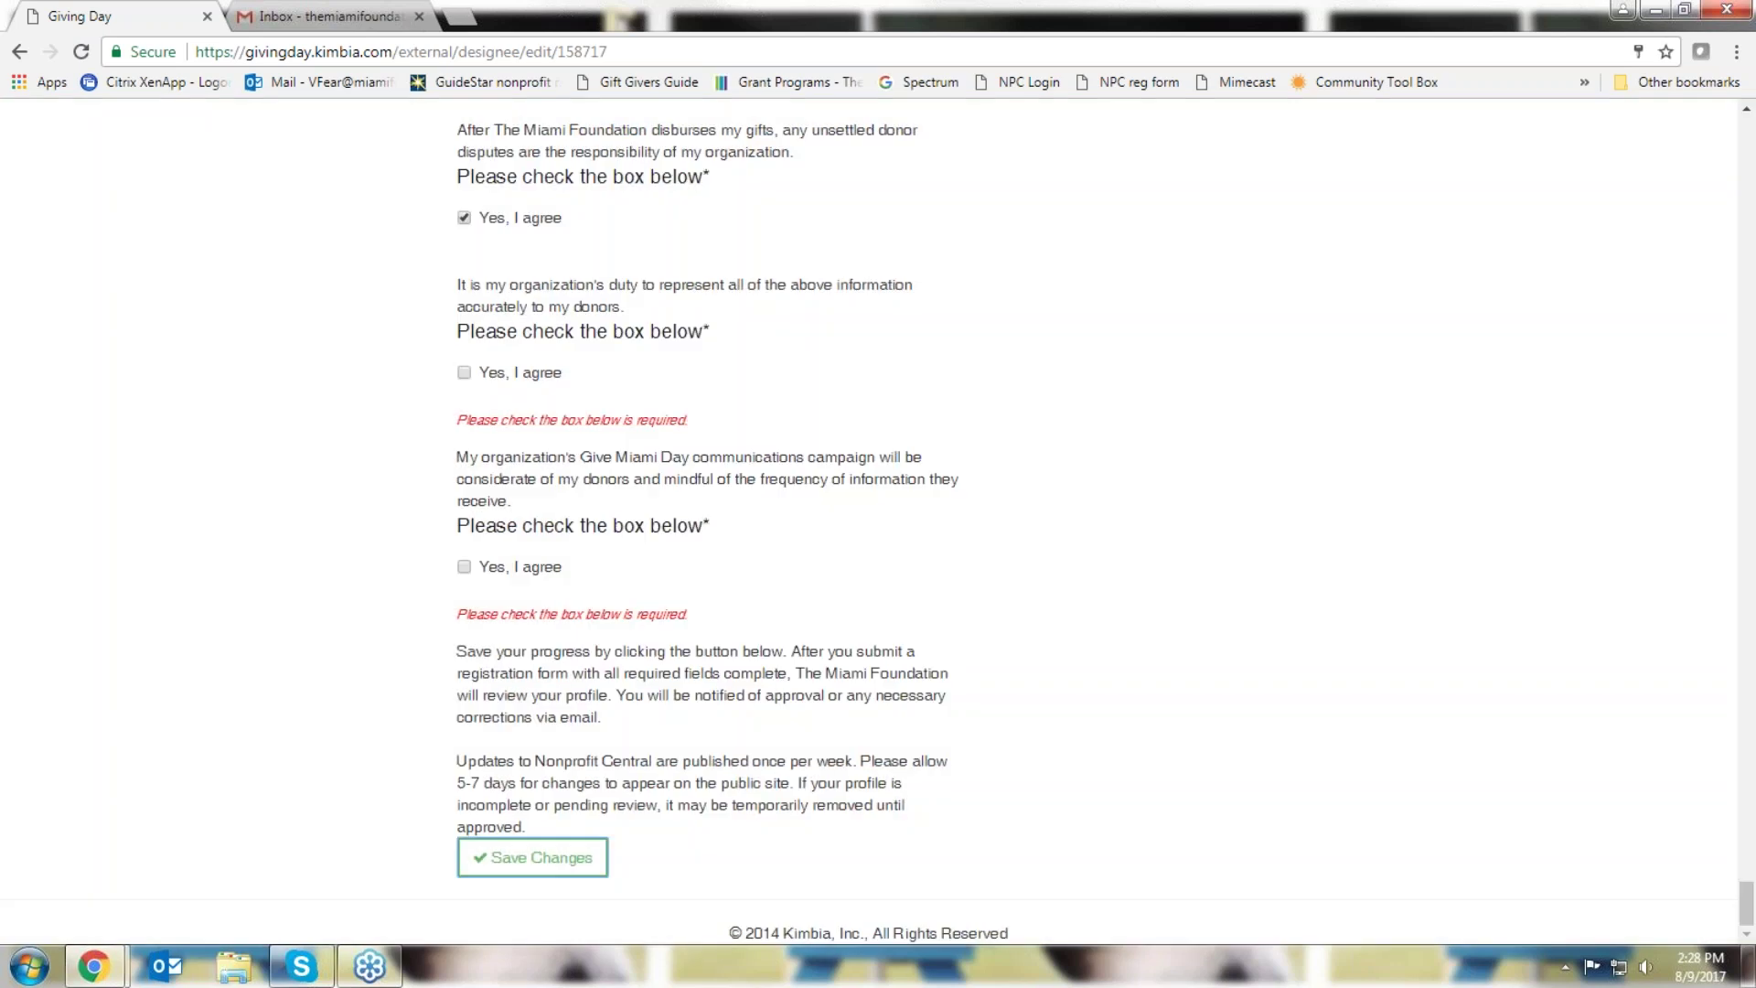
# Agree to the accurate-representation and communications-campaign acknowledgements and submit the registration
pyautogui.moveTo(698, 421); pyautogui.dragTo(432, 419)
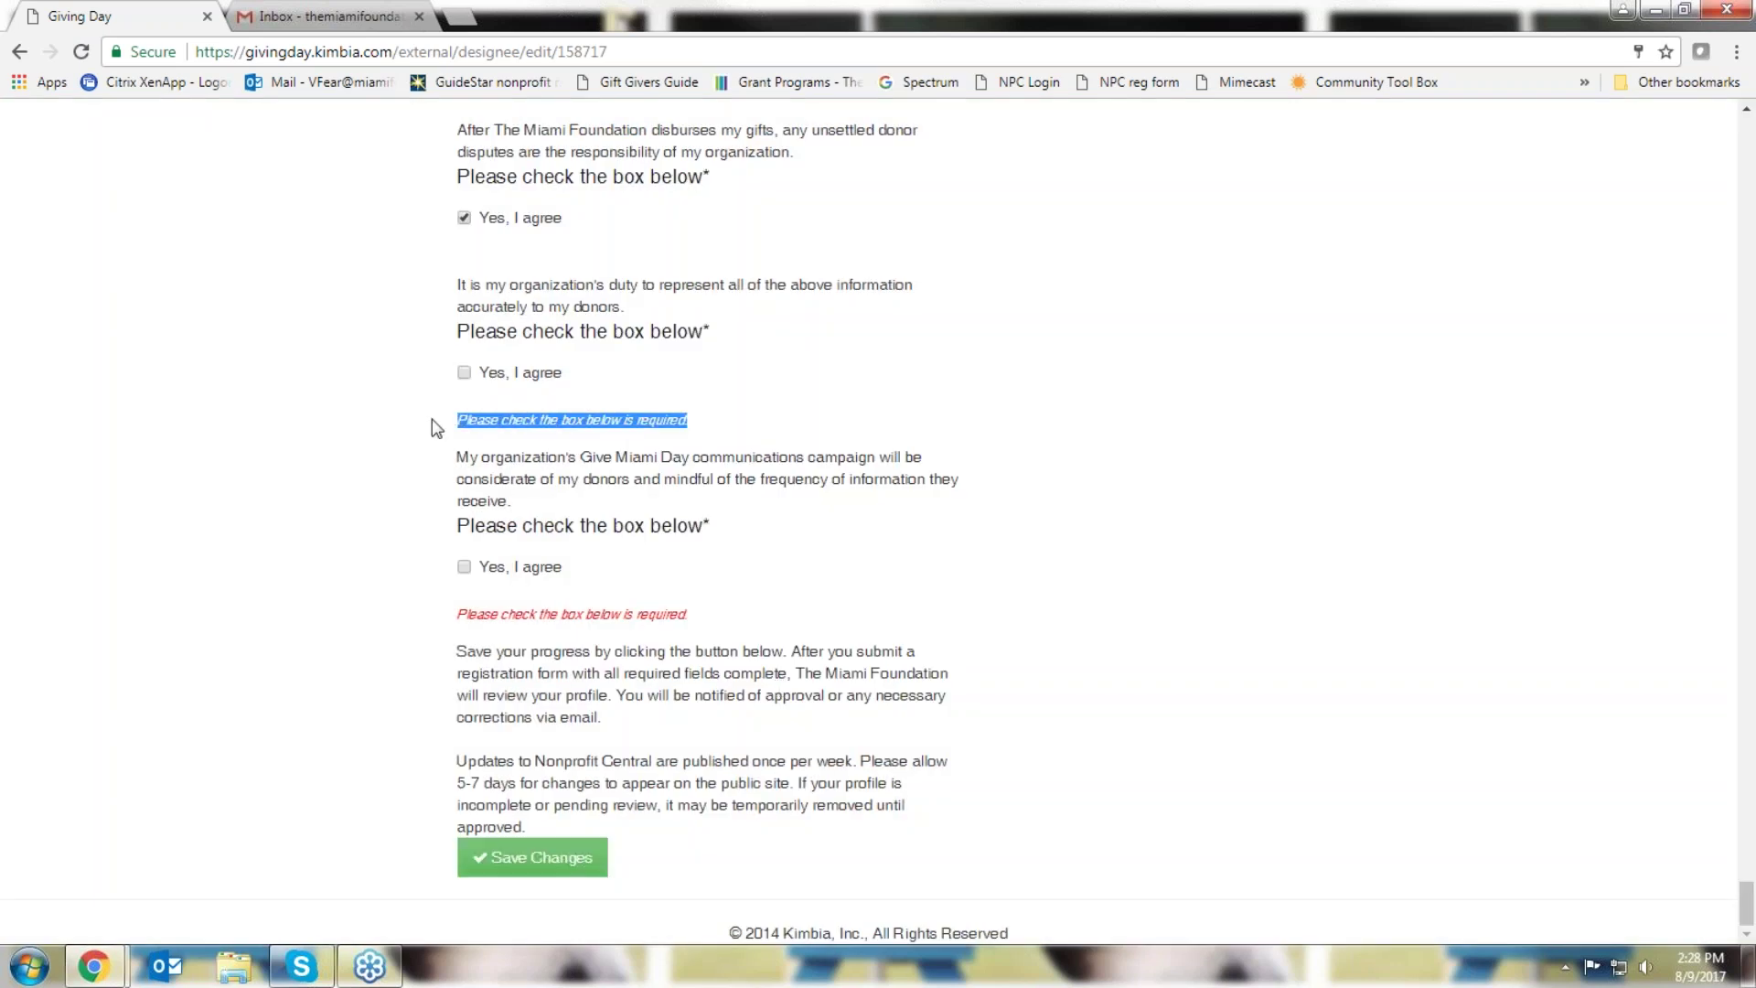
pyautogui.click(277, 557)
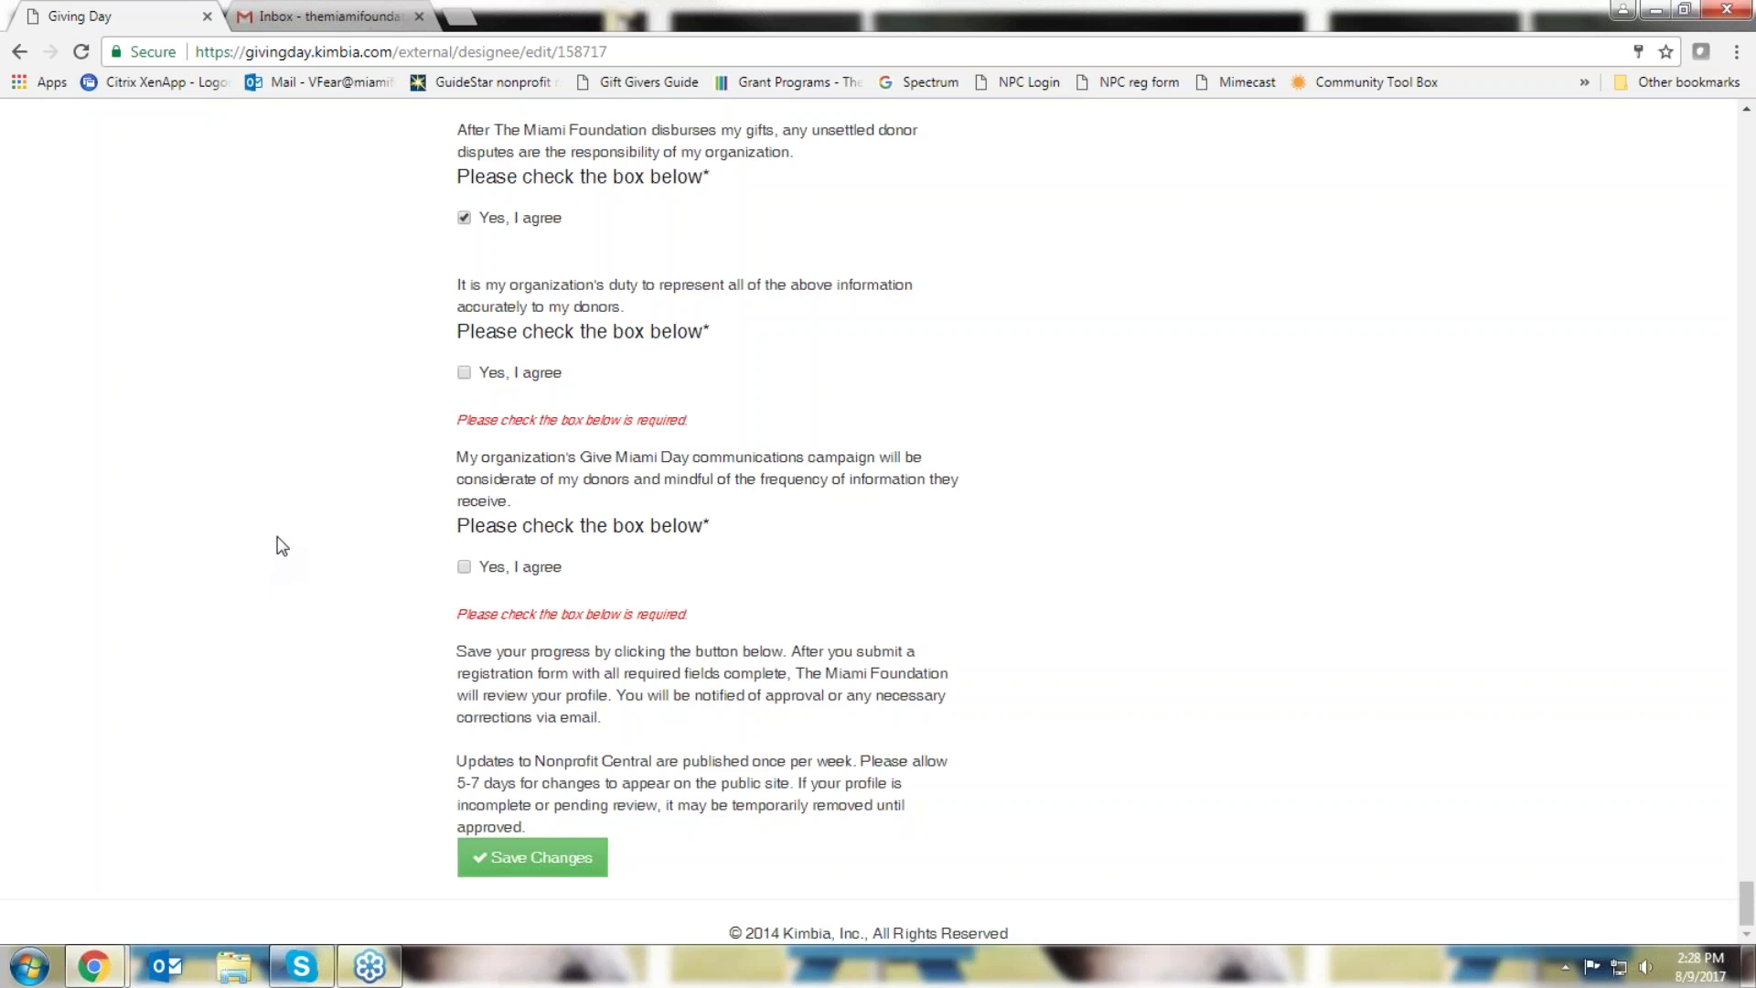
pyautogui.click(463, 373)
pyautogui.click(464, 567)
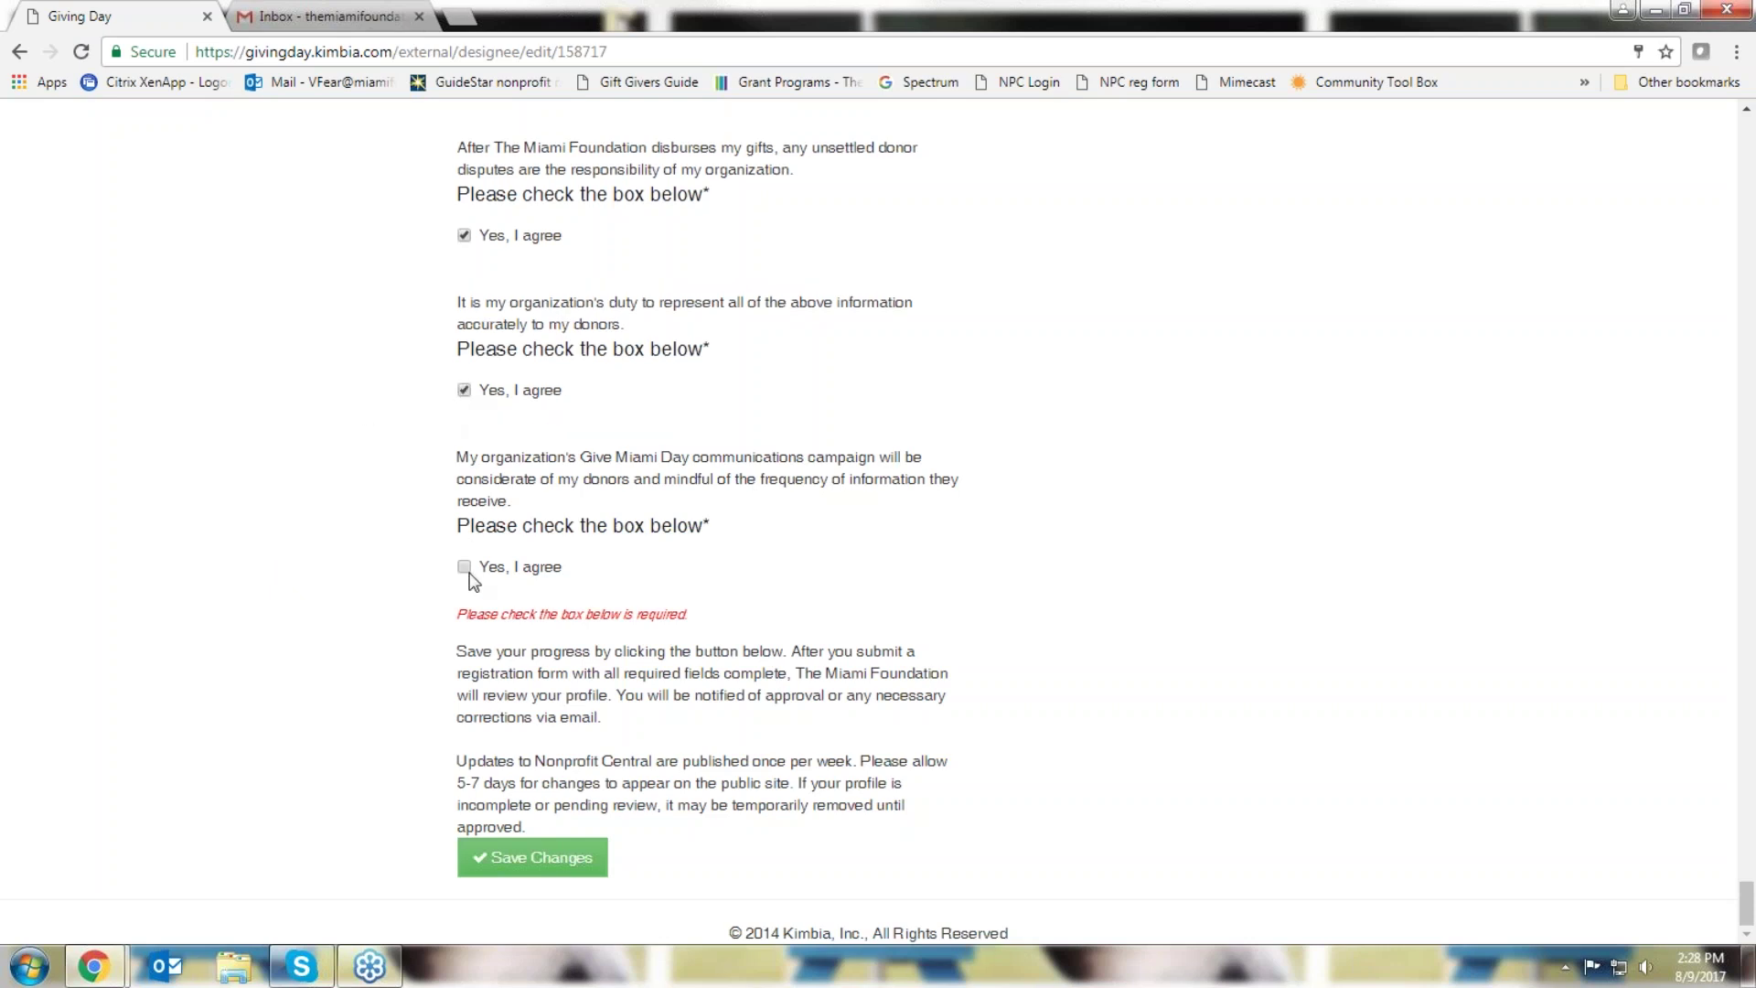
pyautogui.click(520, 858)
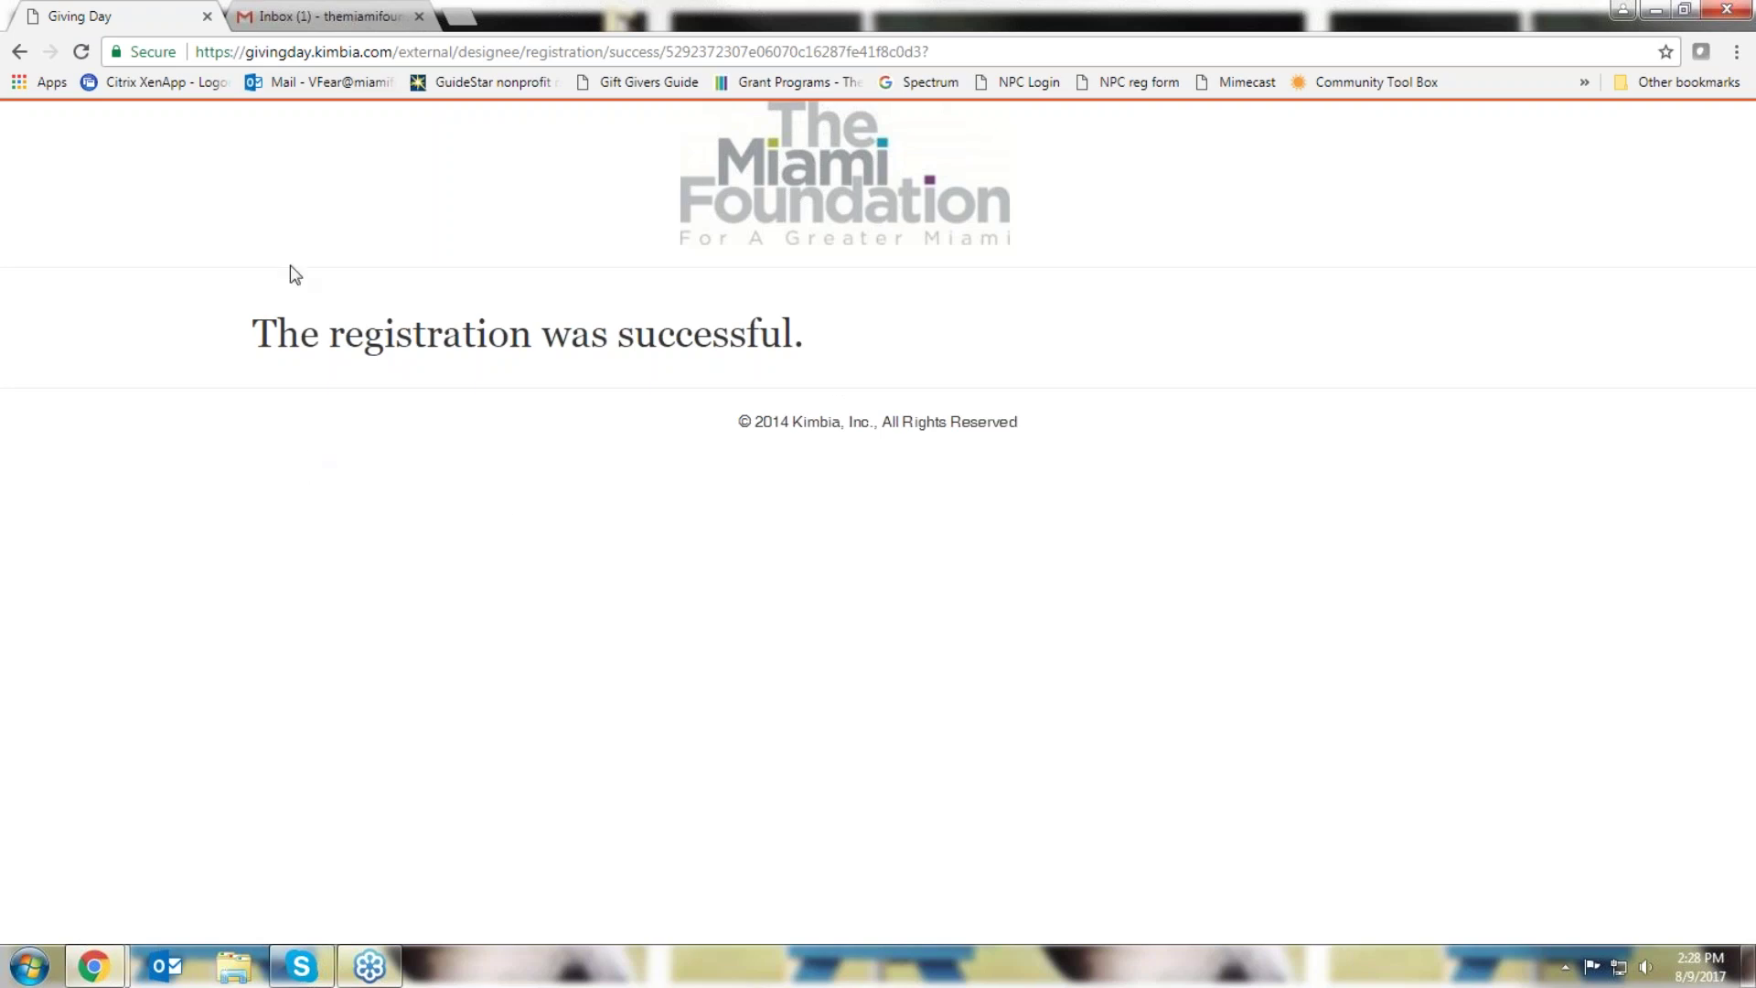
# Read the Miami Foundation's Thanks for Registering email in Gmail, then go back to the inbox
pyautogui.click(273, 20)
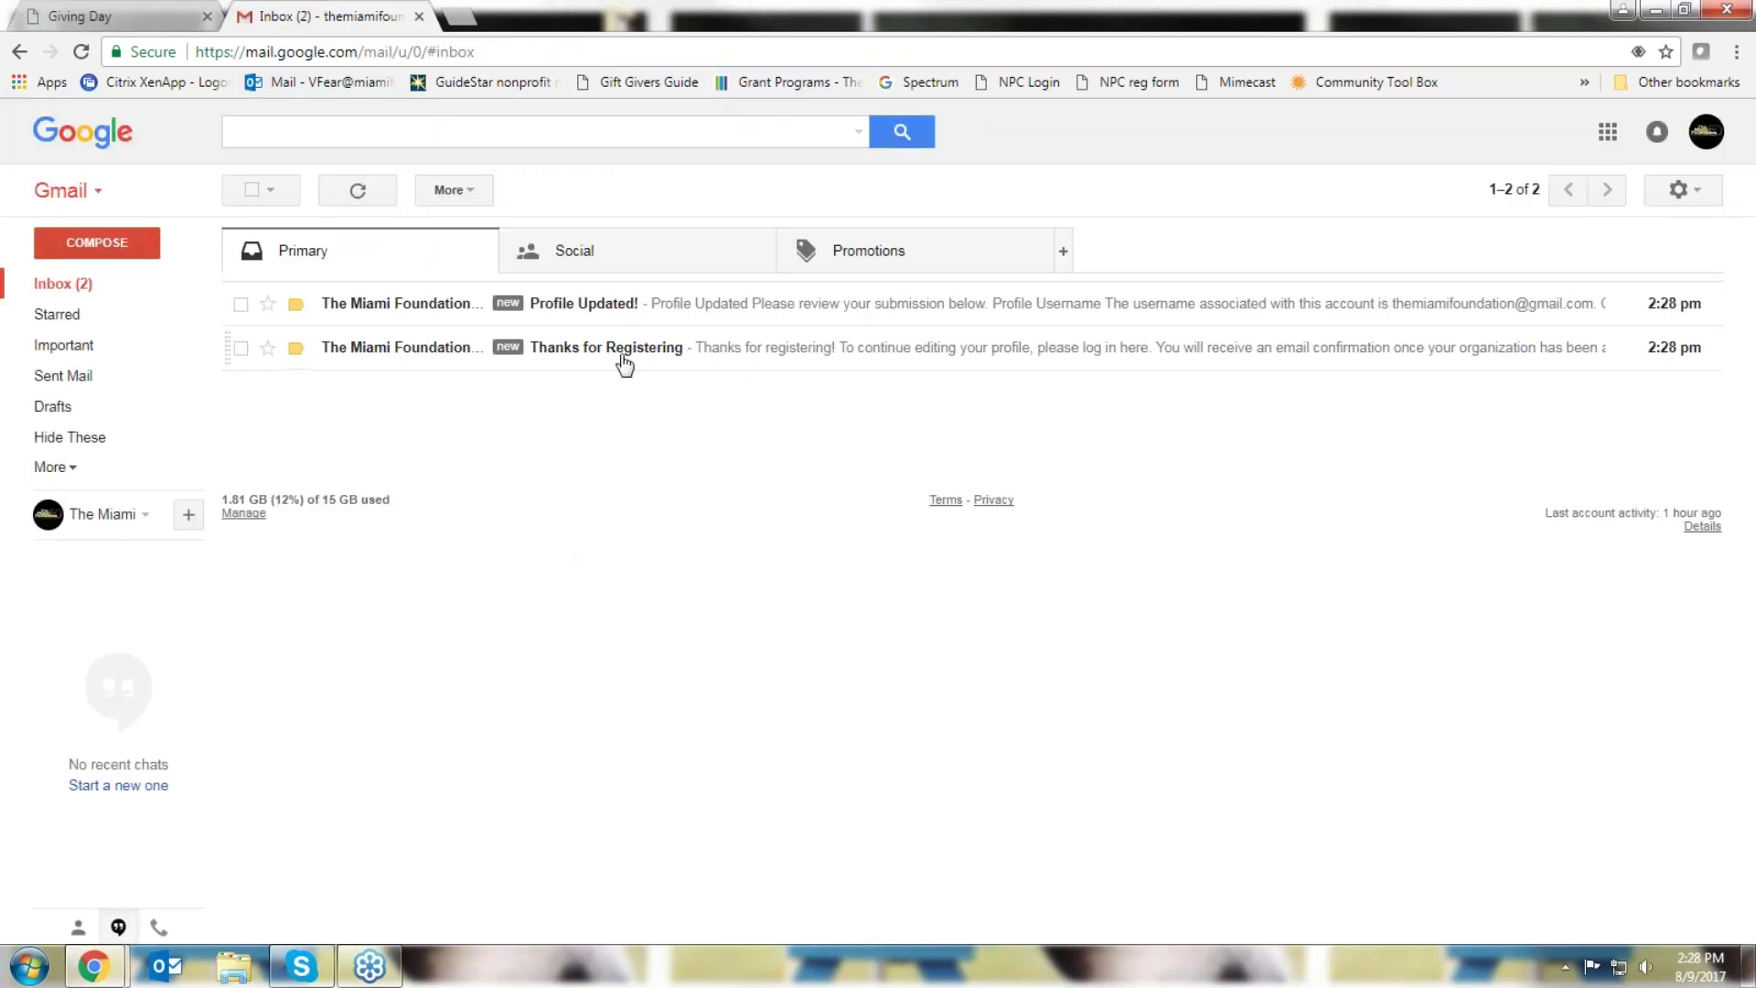
pyautogui.click(619, 354)
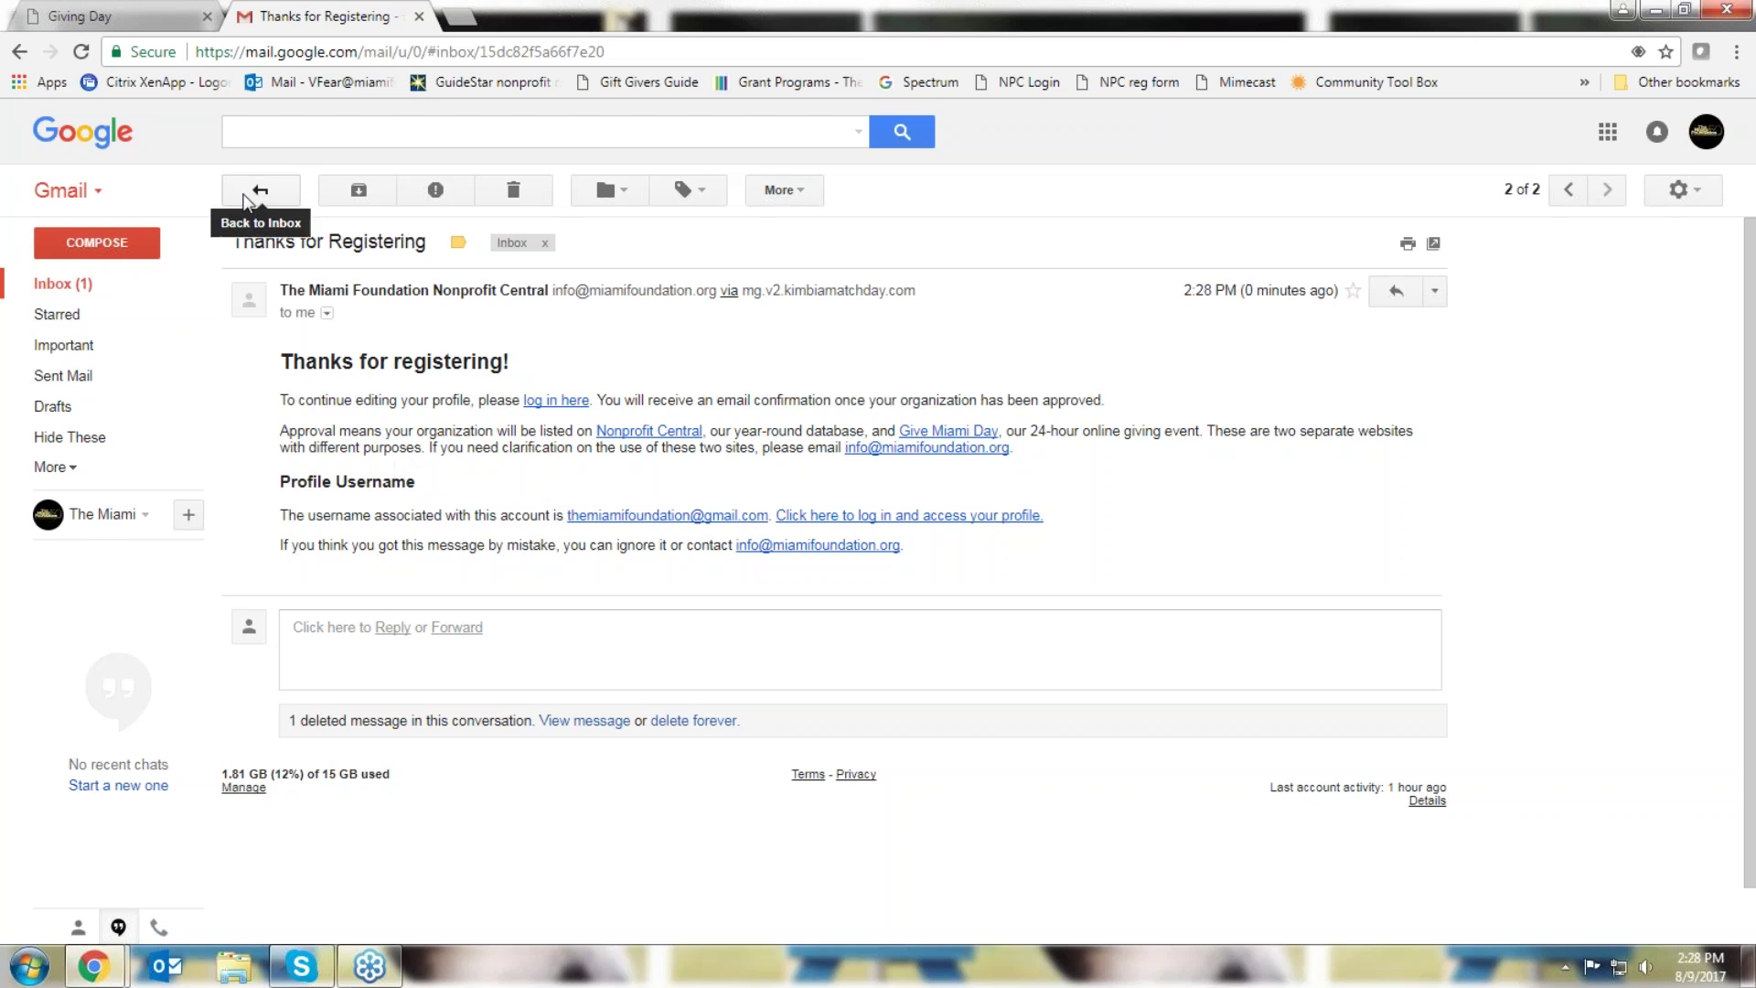
pyautogui.click(257, 190)
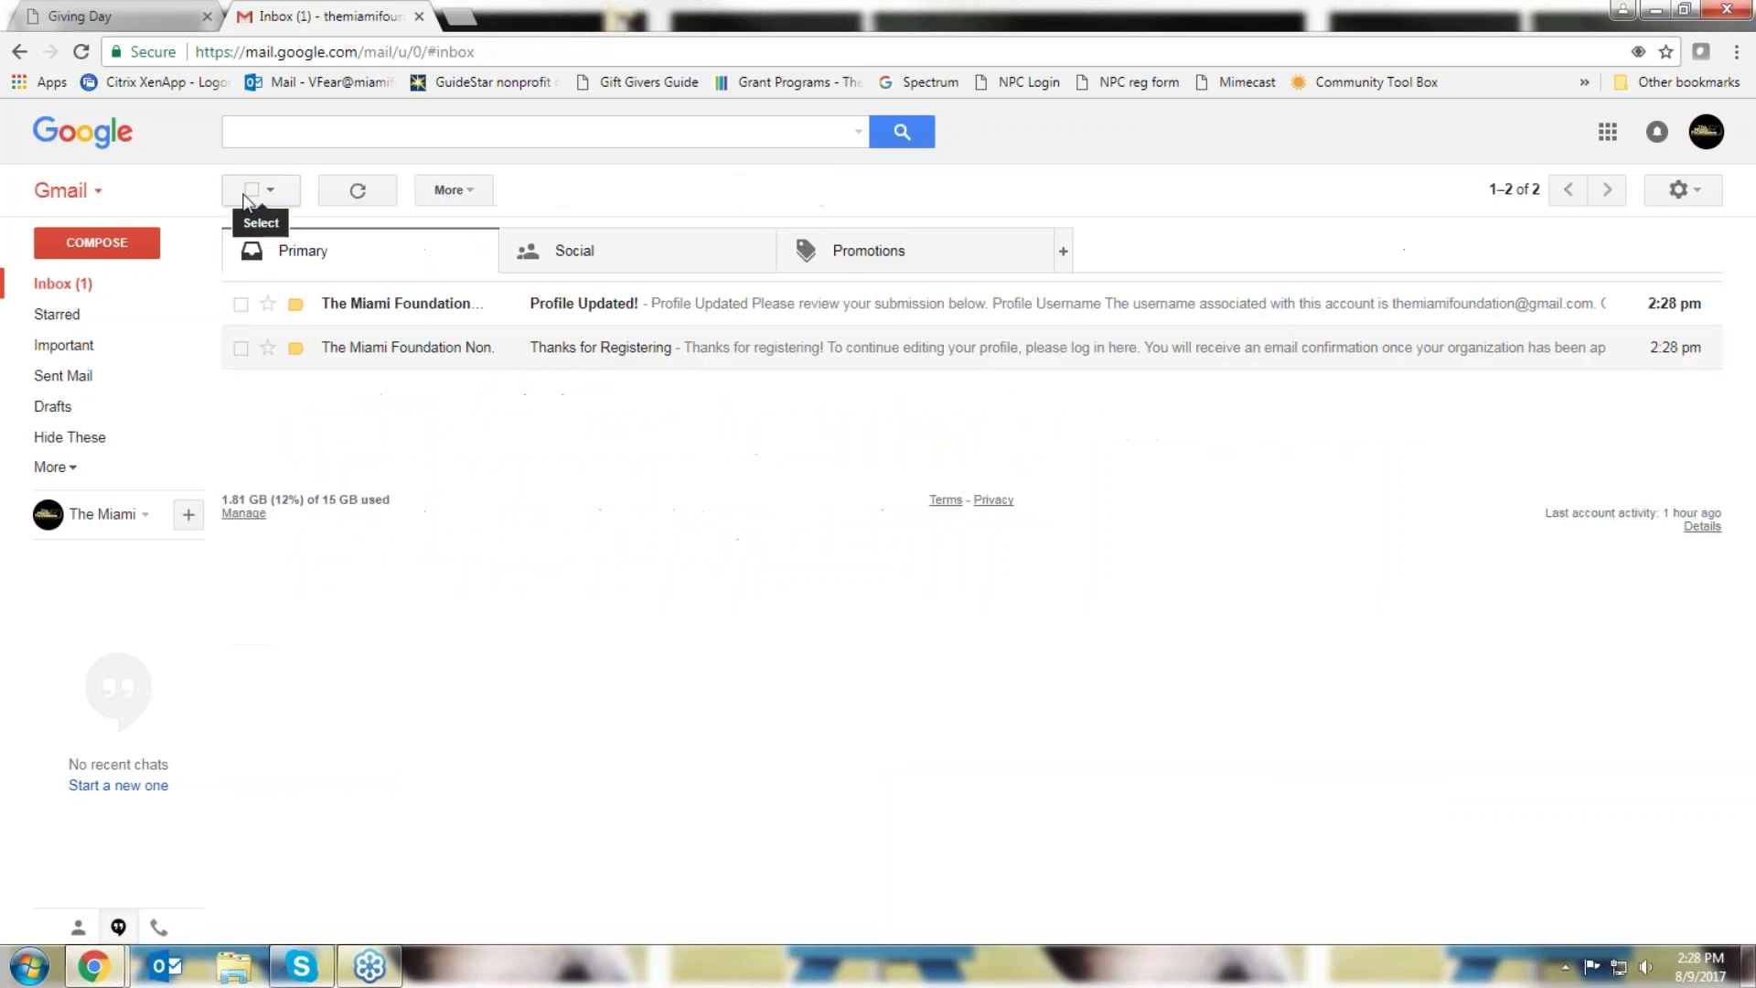
# Read the Profile Updated! email, highlighting its Notes line, then return to the Giving Day success page
pyautogui.click(633, 308)
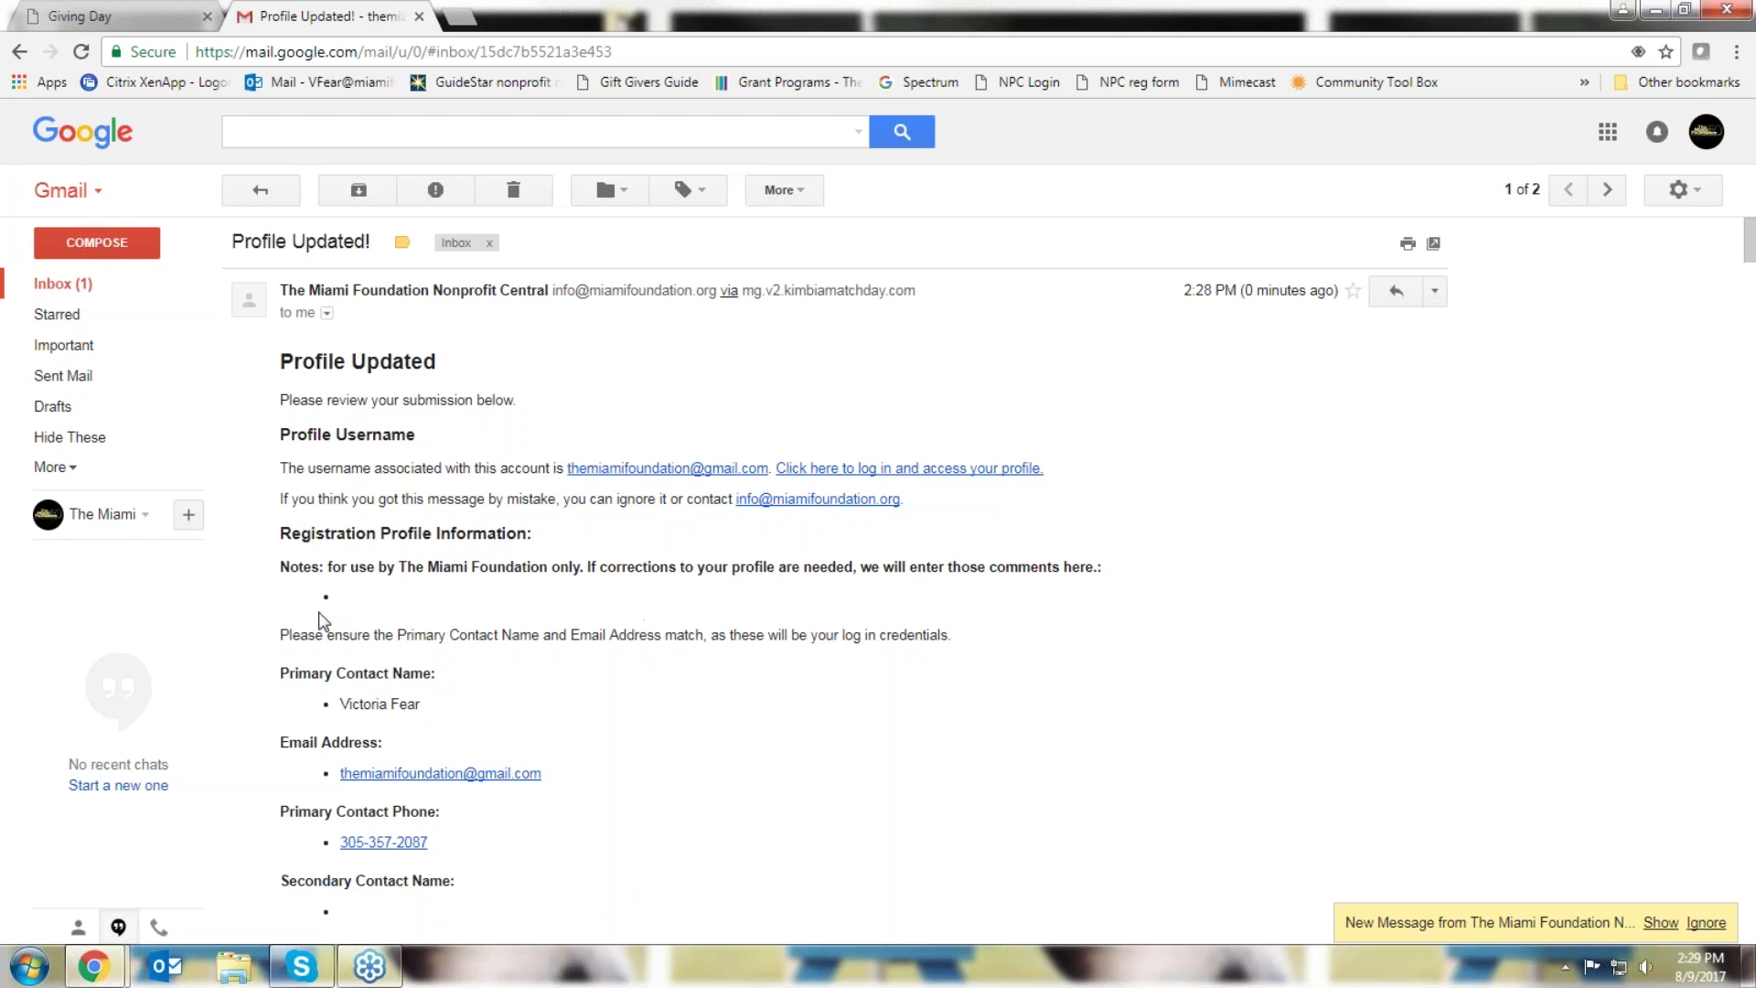
pyautogui.moveTo(279, 567); pyautogui.dragTo(1105, 588)
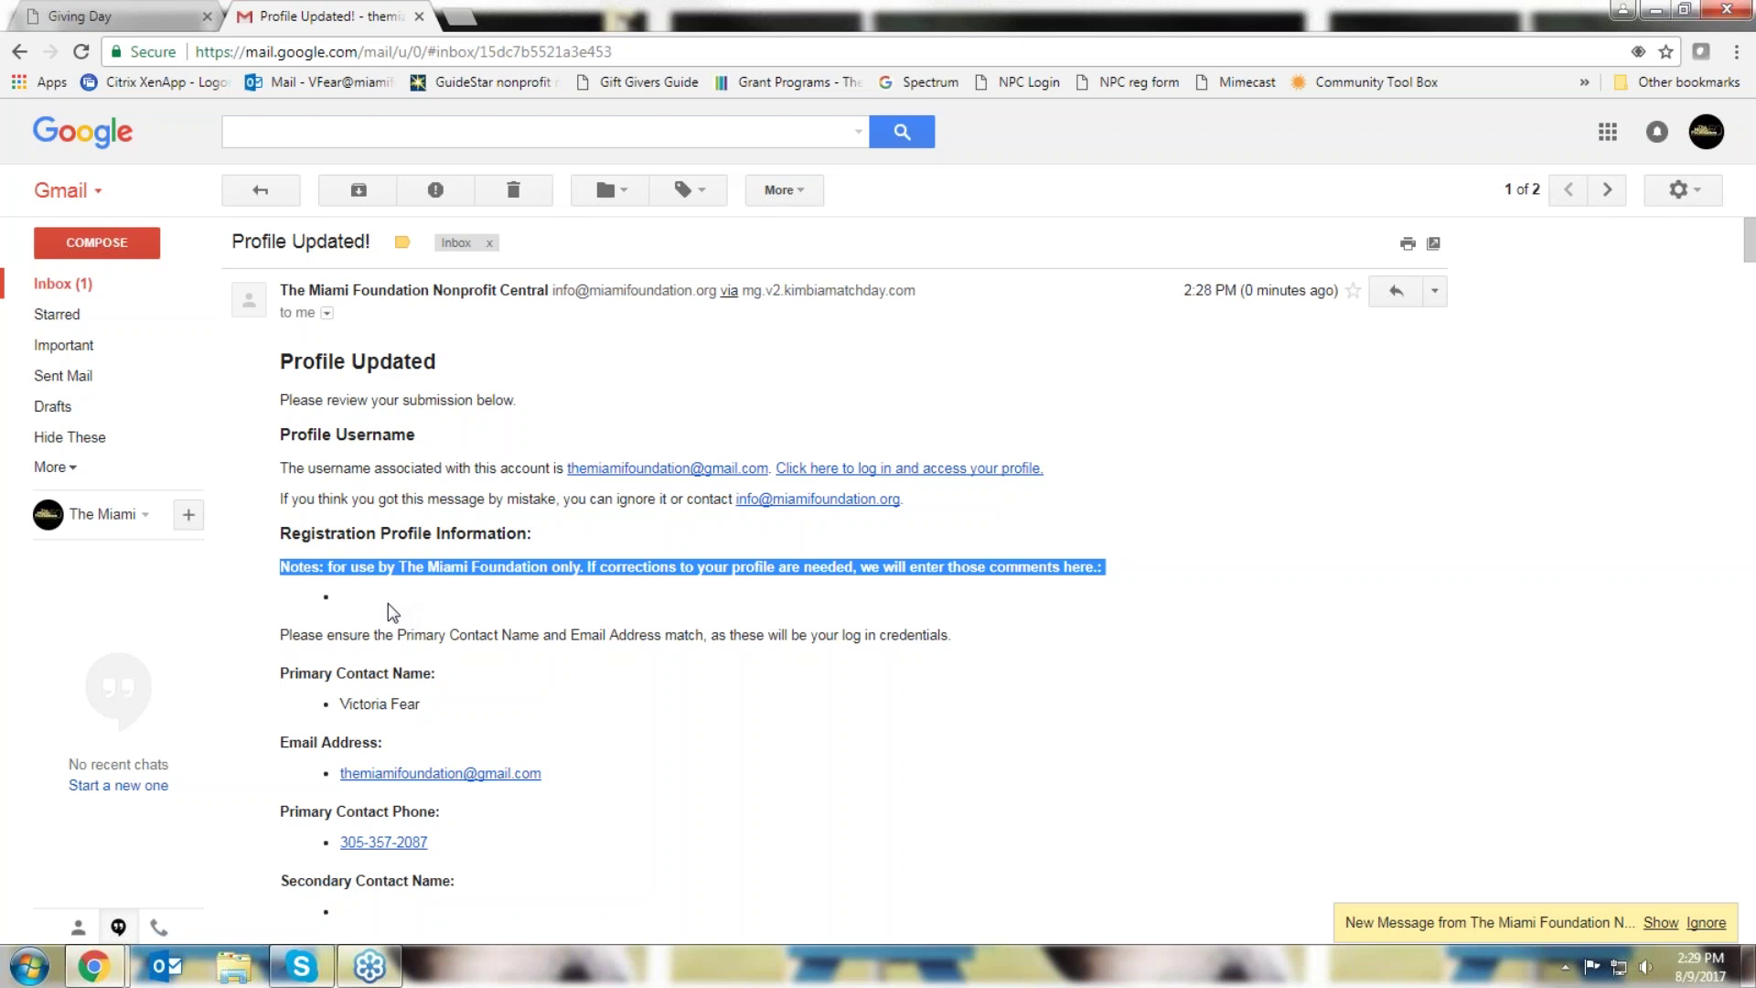
pyautogui.click(83, 16)
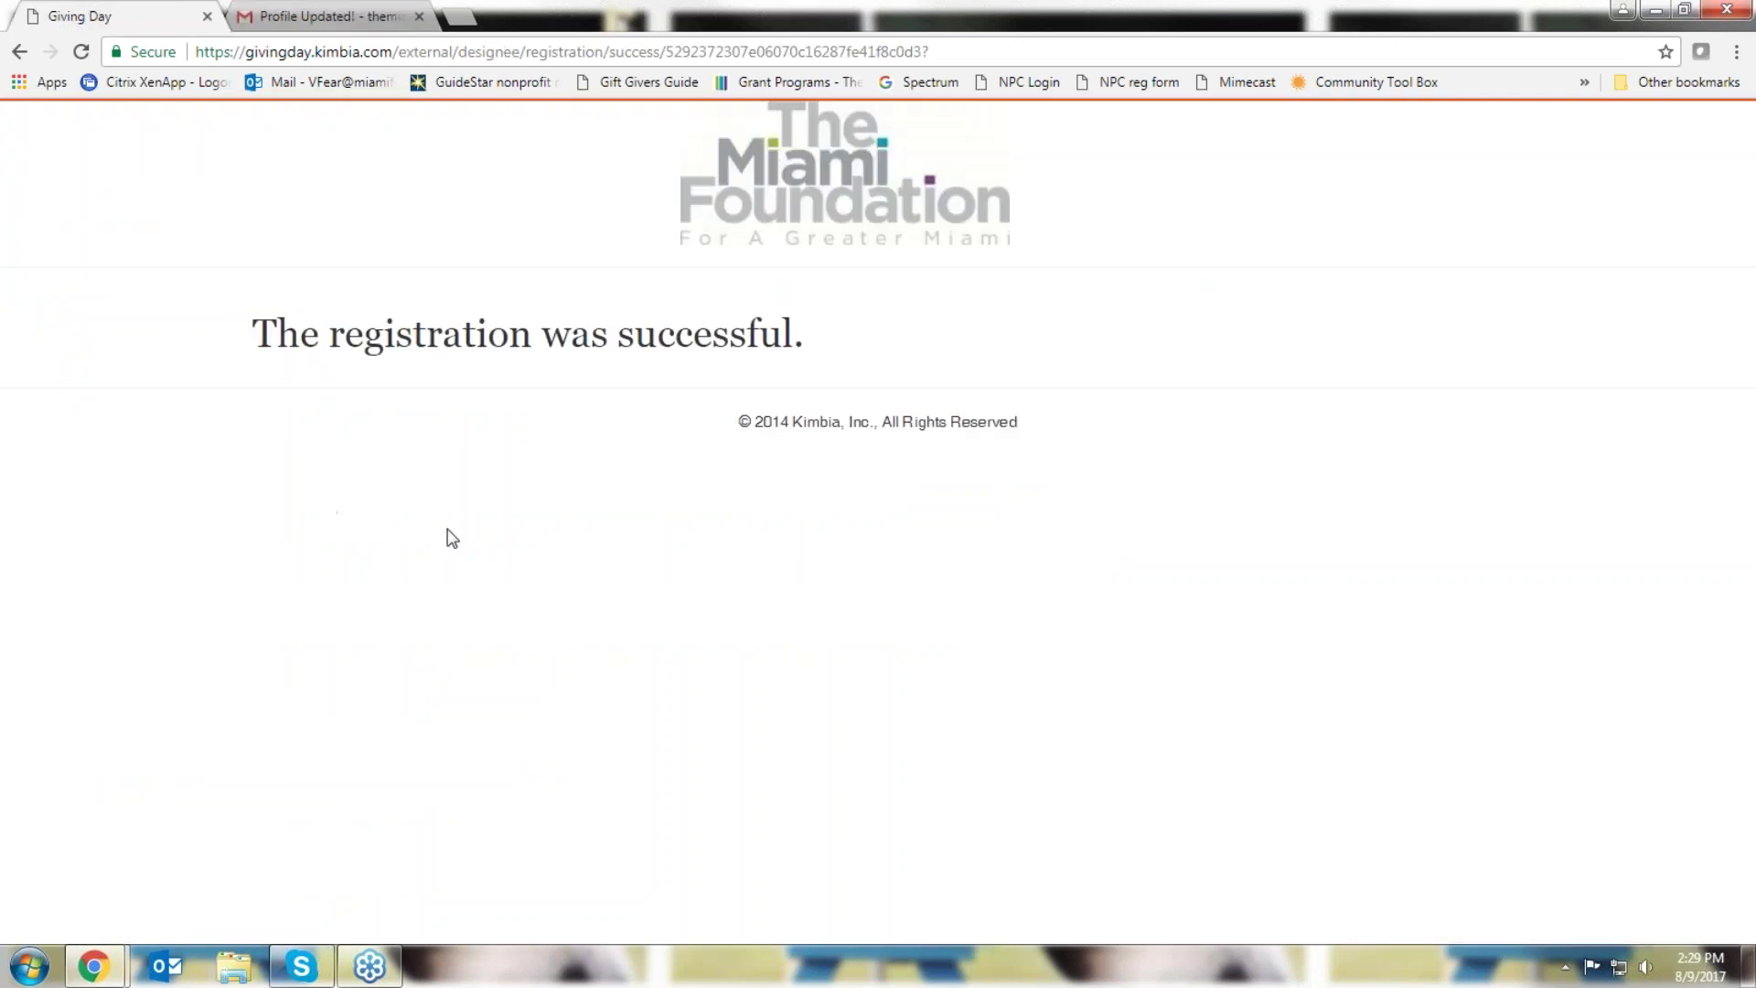